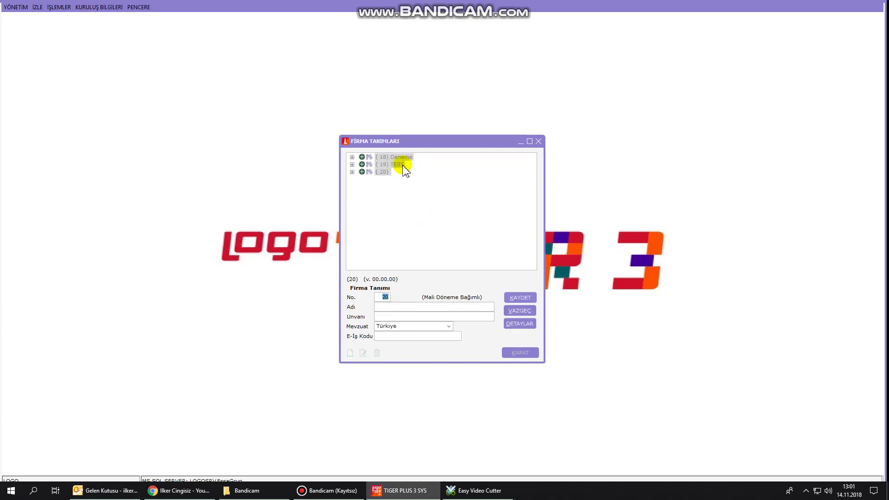
# Enter 'testdeneme' as both name and title for company 20 and save it.
pyautogui.click(390, 306)
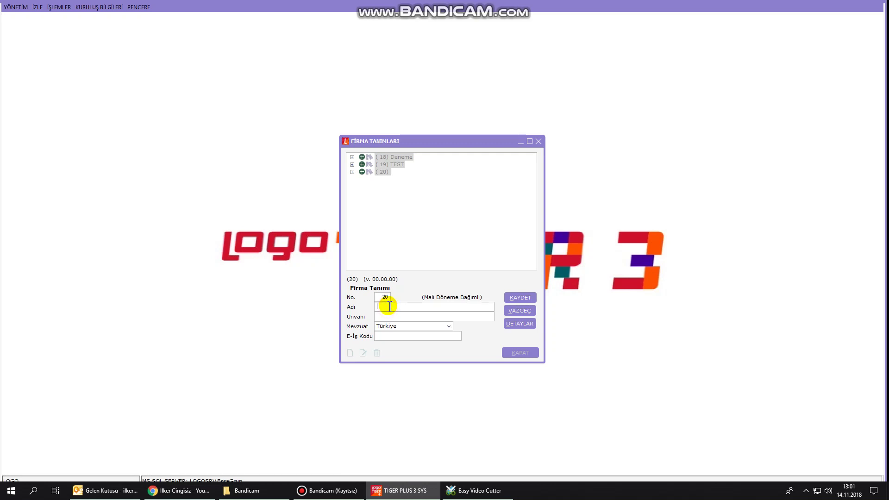
pyautogui.write('testdenem')
pyautogui.press('Tab')
pyautogui.write('t')
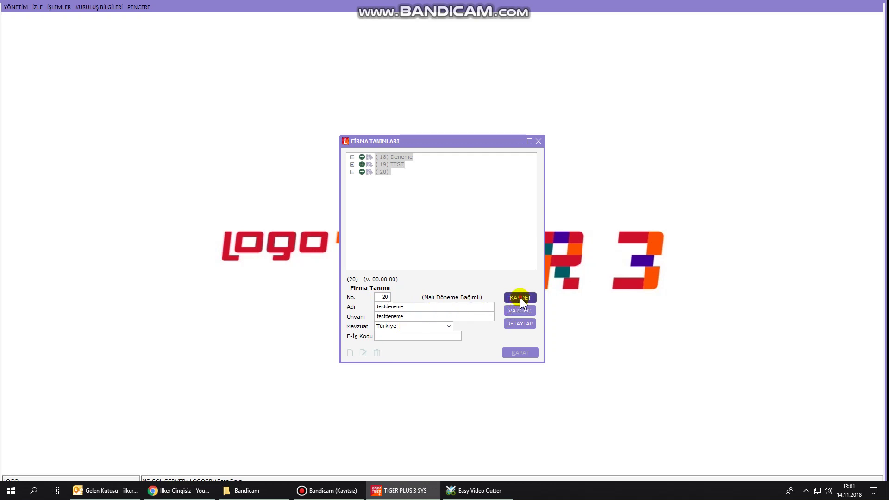
pyautogui.click(519, 298)
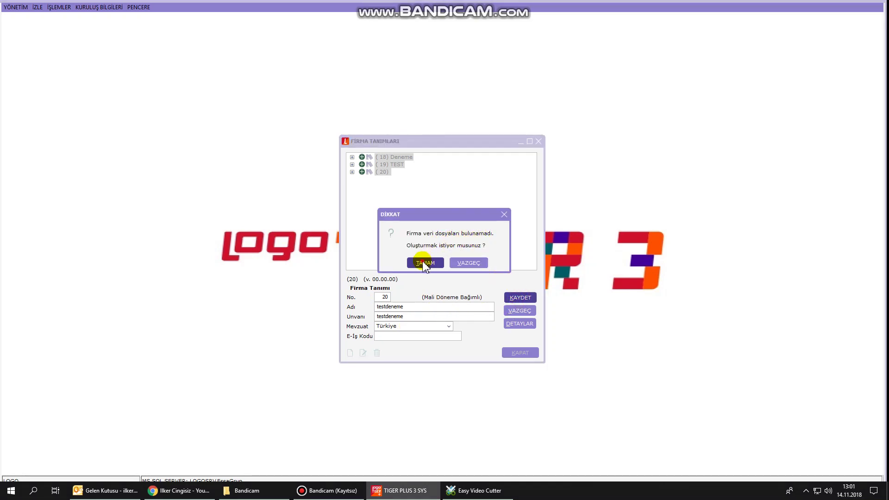
# Confirm creating data files, standard hesap planı, hizmet kartları and rapor tasarımları for testdeneme.
pyautogui.click(422, 262)
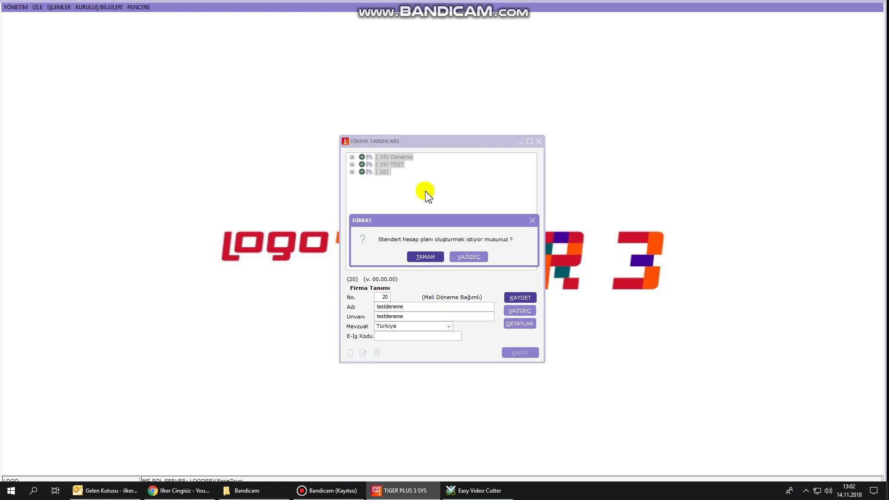
pyautogui.click(436, 257)
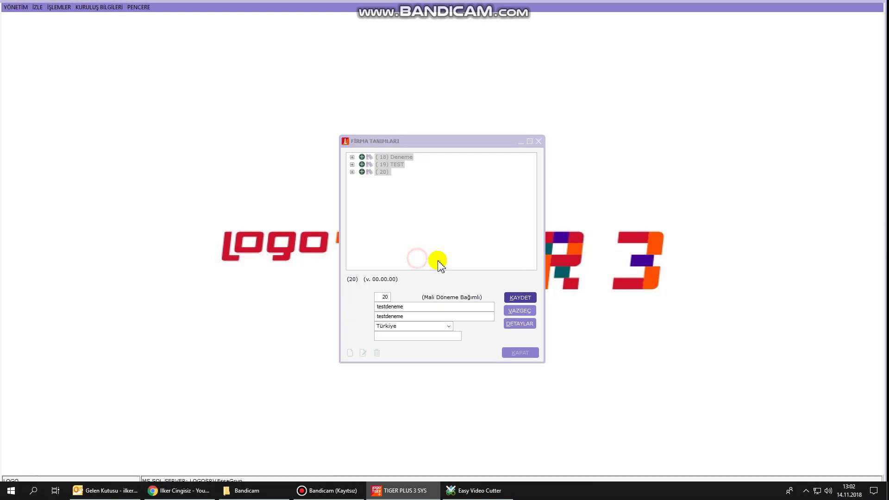
pyautogui.click(445, 260)
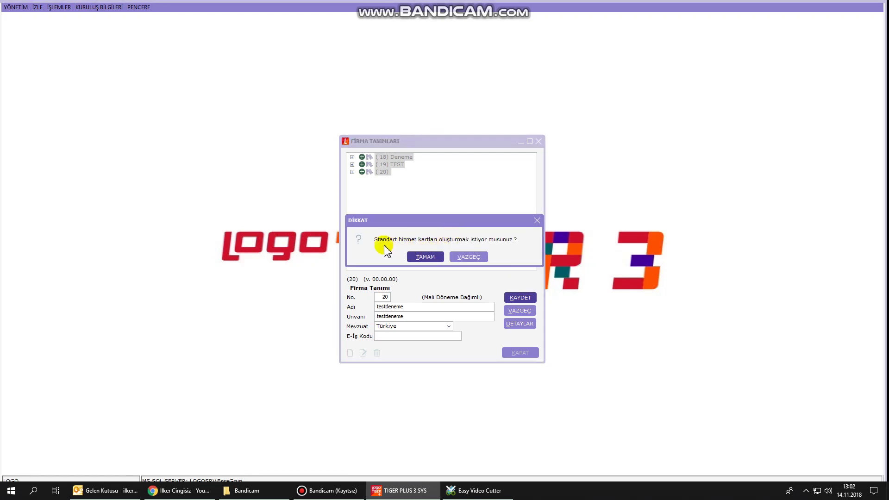
pyautogui.click(434, 258)
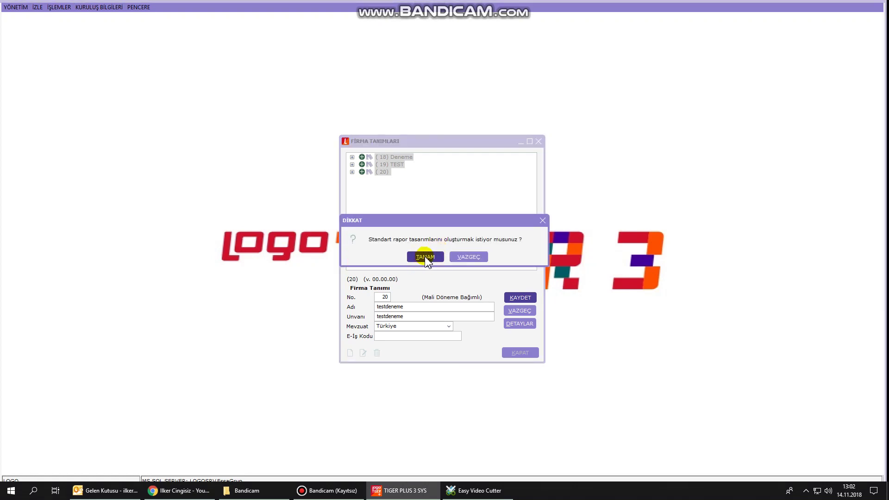
pyautogui.click(426, 257)
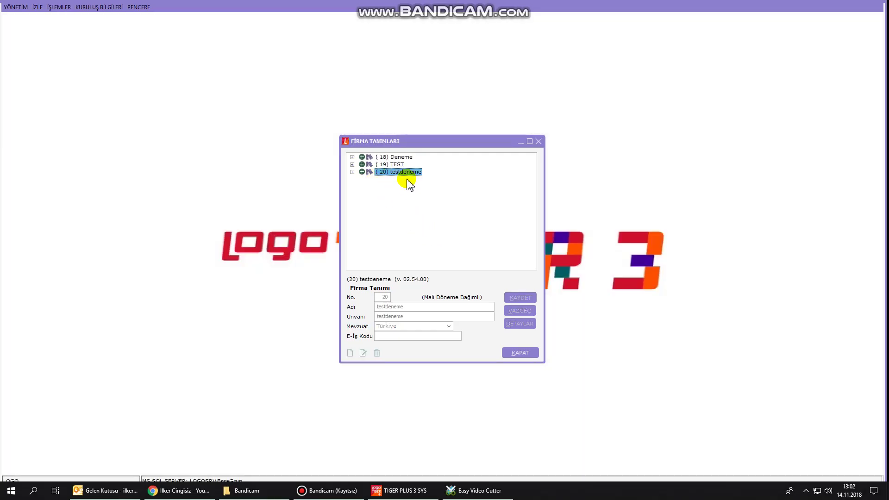
# Add the 01.01.2018–31.12.2018 period under testdeneme's Dönemler and create its data files.
pyautogui.click(352, 172)
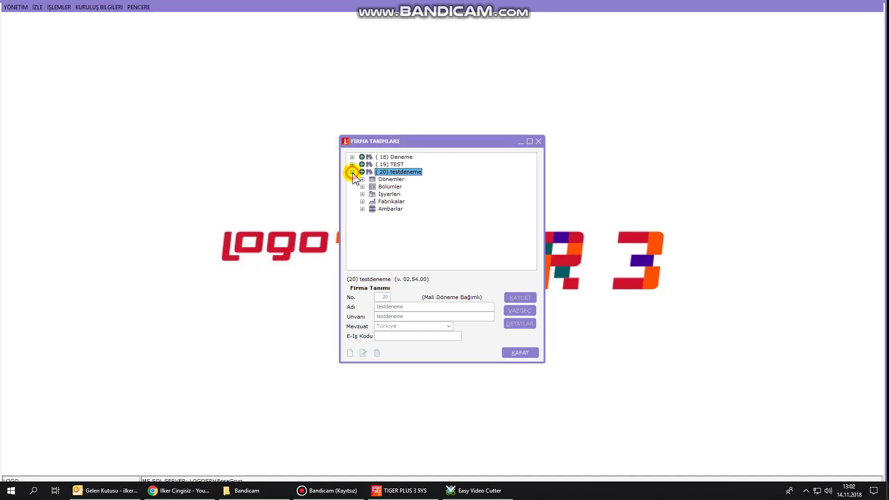
pyautogui.click(393, 180)
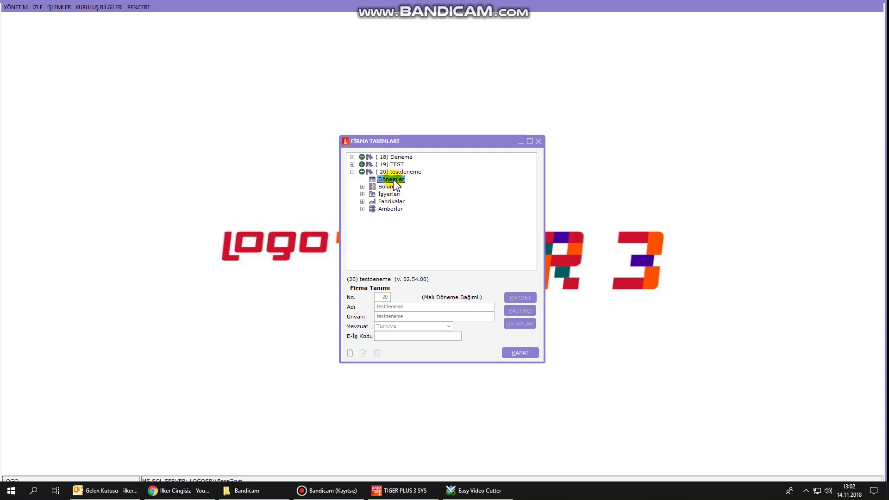
pyautogui.rightClick(394, 180)
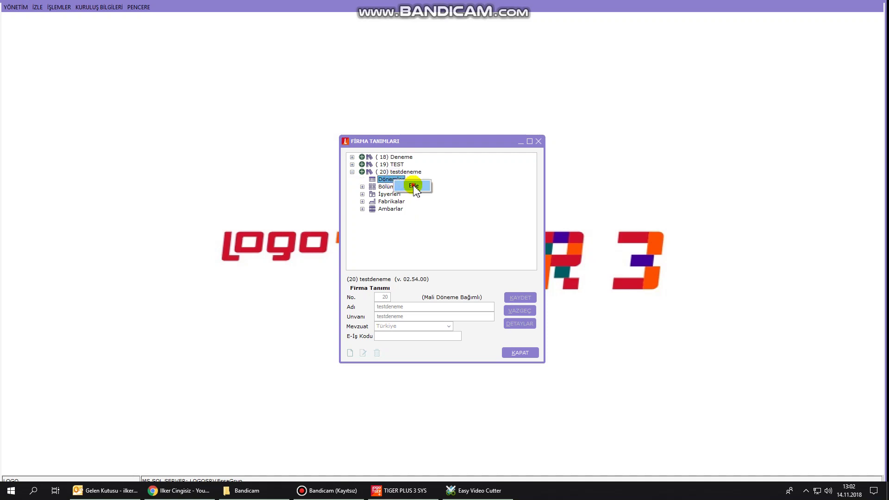
pyautogui.click(414, 186)
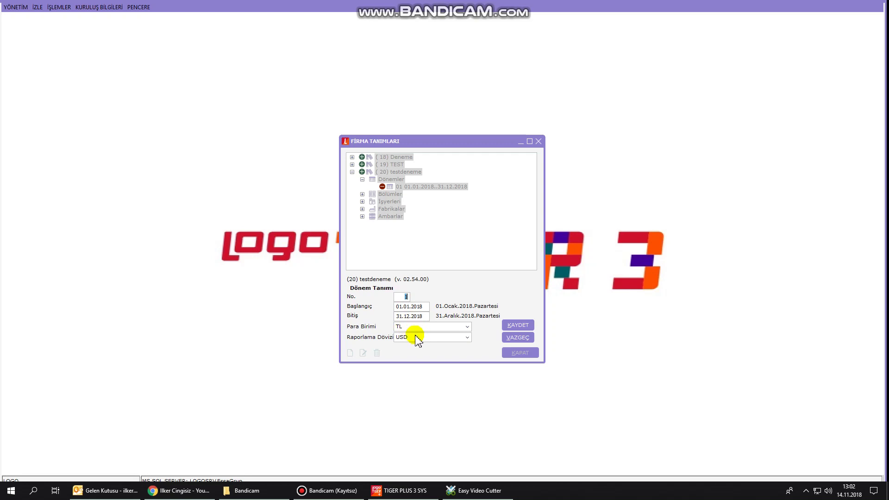
pyautogui.click(519, 327)
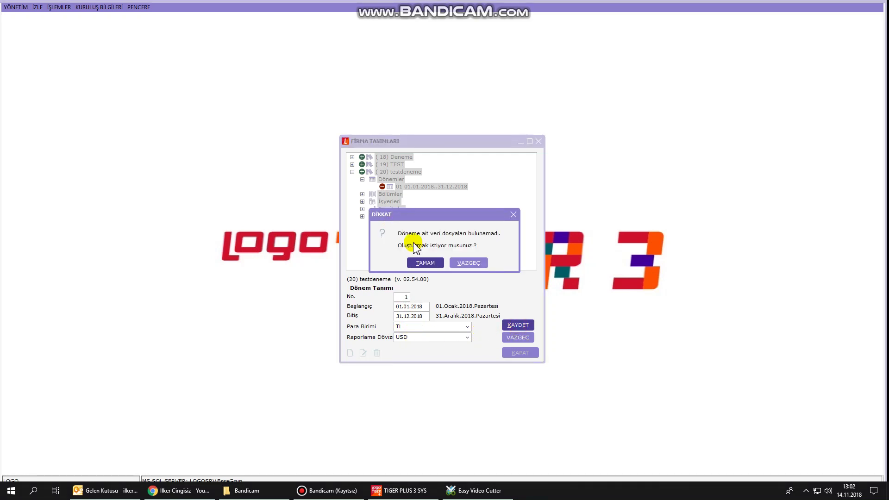
pyautogui.click(424, 262)
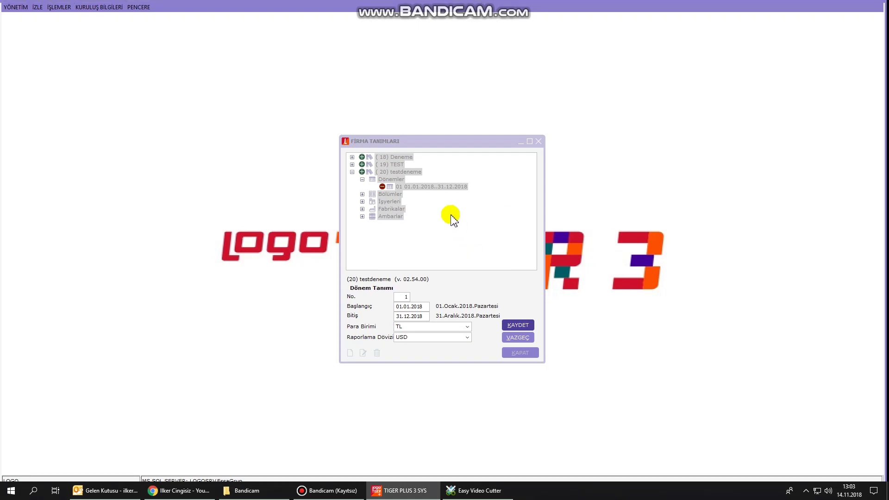
# Mark the 2018 period as the working period (Çalışma Dönemi) and confirm.
pyautogui.rightClick(426, 187)
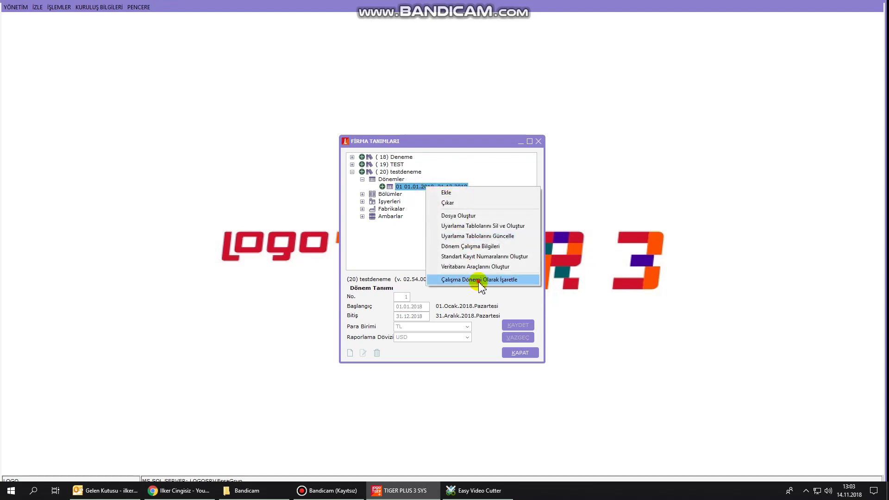
pyautogui.click(480, 281)
pyautogui.click(427, 255)
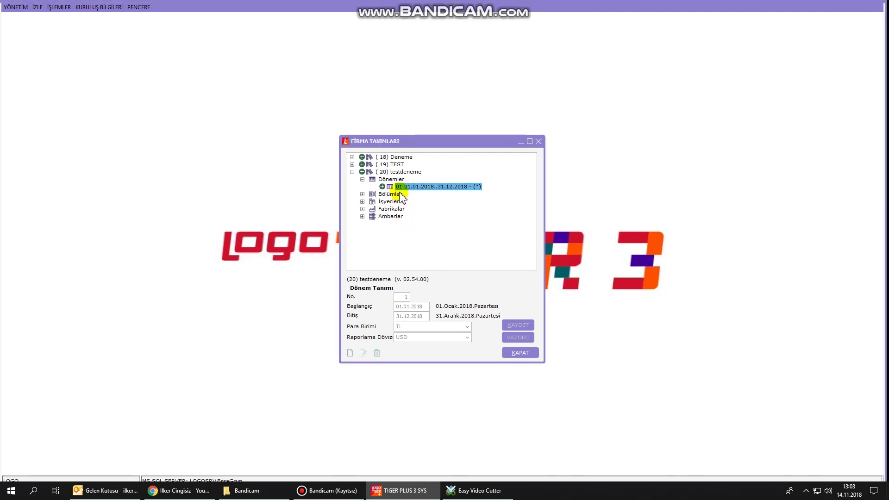
# Add a warehouse named Pazarlama with cost group 0 under Ambarlar.
pyautogui.doubleClick(391, 217)
pyautogui.rightClick(407, 224)
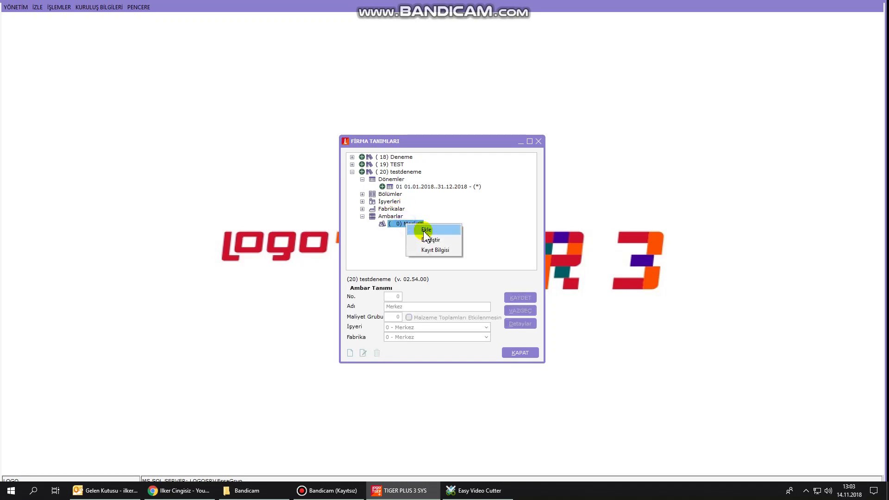
pyautogui.click(425, 230)
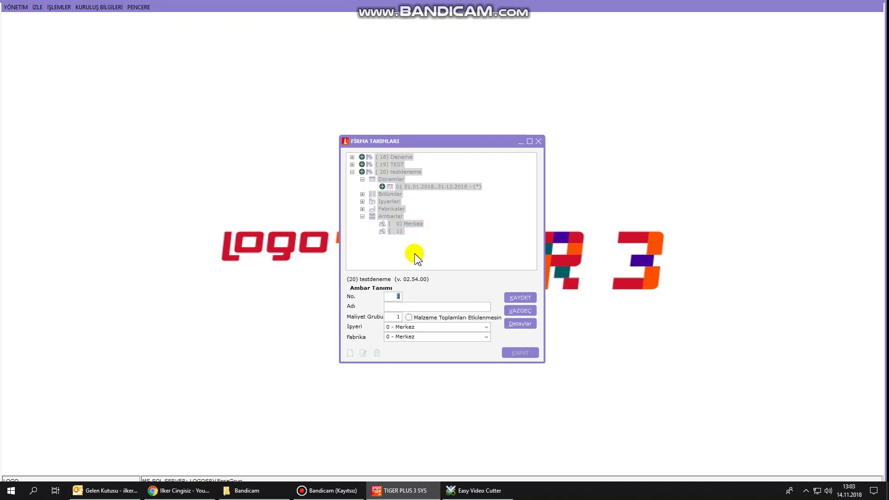
pyautogui.click(409, 307)
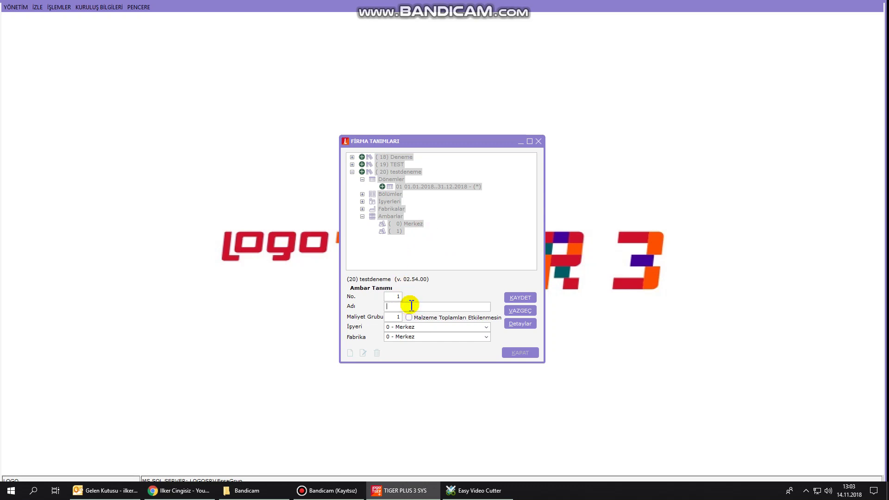
pyautogui.write('Pazarlama')
pyautogui.press('Tab')
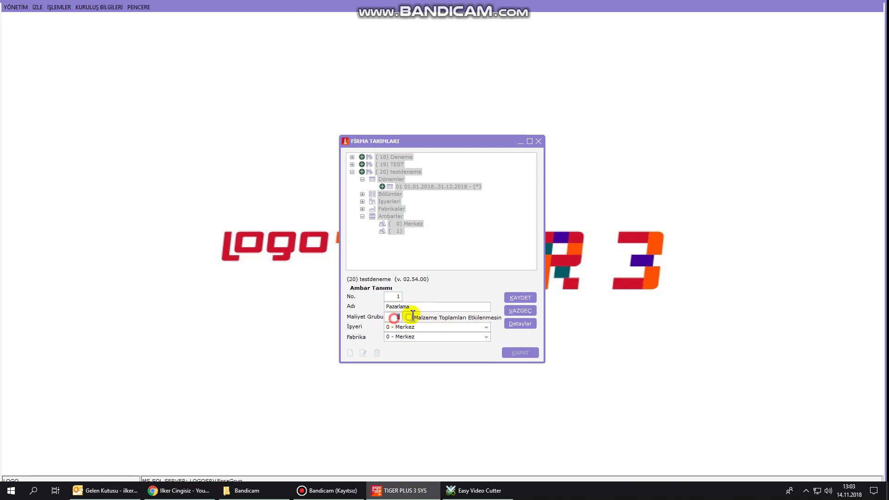
pyautogui.write('0')
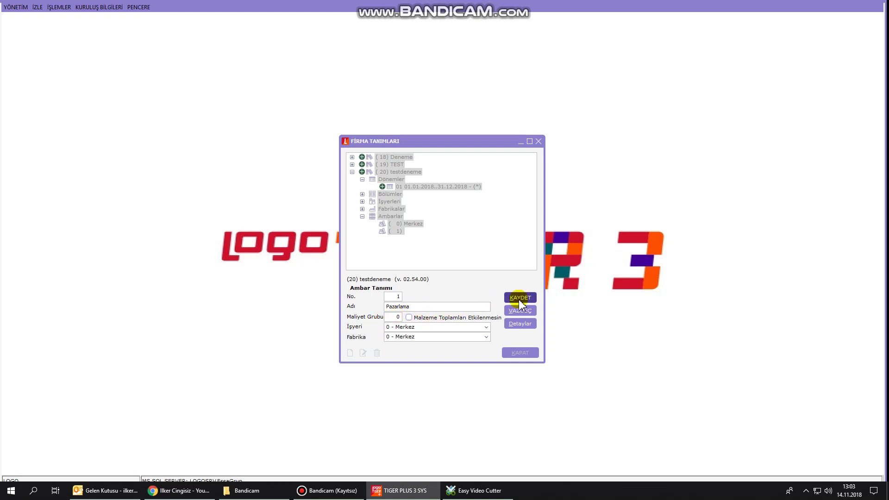
pyautogui.click(517, 298)
# Add a second warehouse named Showroom.
pyautogui.rightClick(412, 231)
pyautogui.click(431, 241)
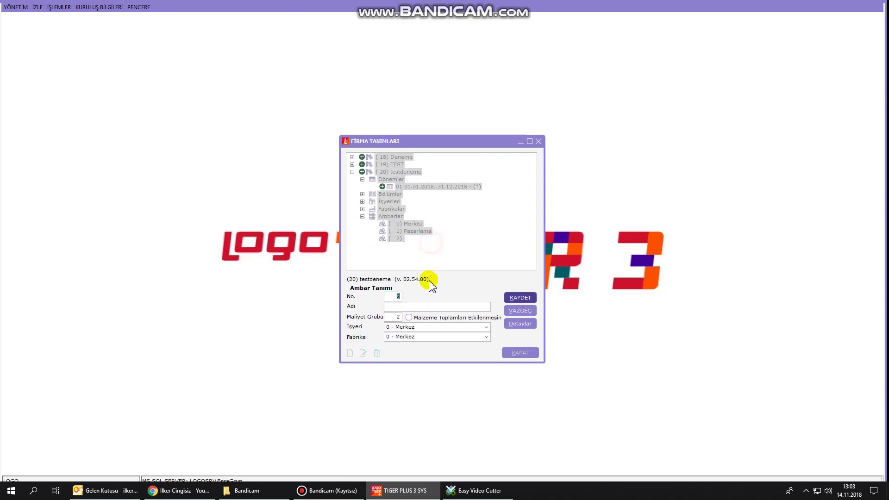
pyautogui.click(397, 307)
pyautogui.write('Showroom')
pyautogui.click(403, 305)
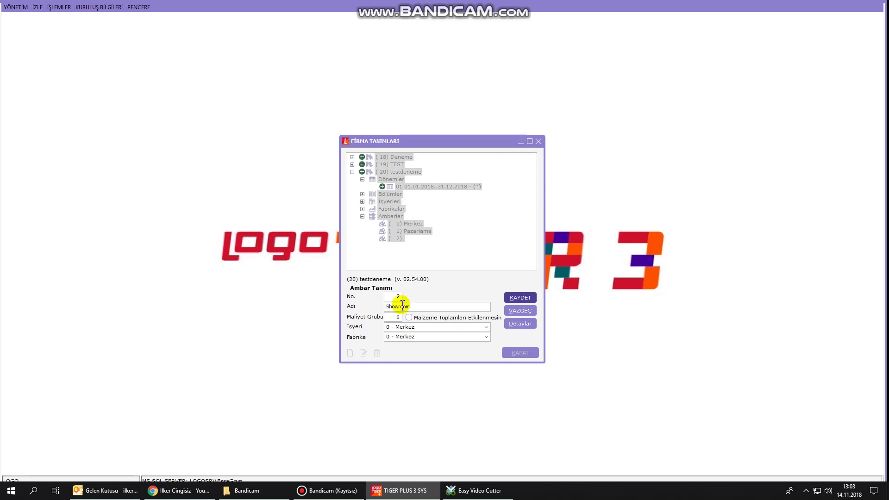
pyautogui.click(519, 298)
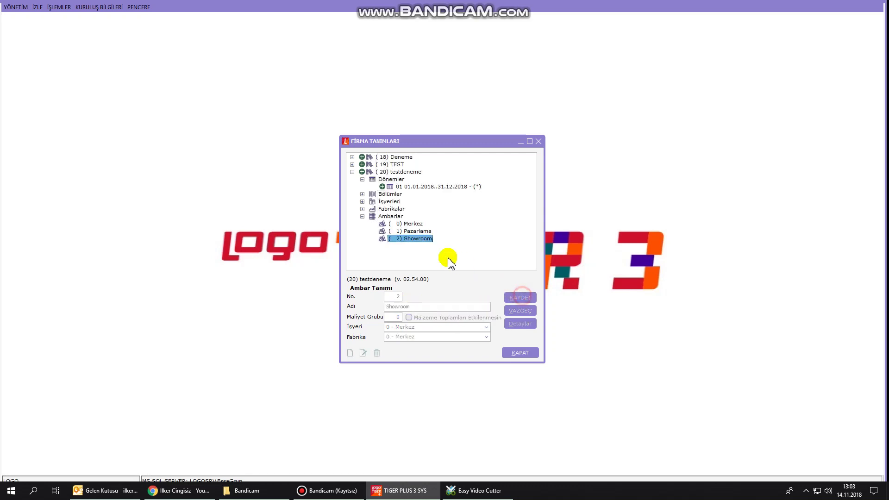
# Review the Pazarlama, Merkez and Showroom warehouse details, then close company definitions.
pyautogui.click(417, 231)
pyautogui.click(397, 317)
pyautogui.click(410, 224)
pyautogui.click(395, 317)
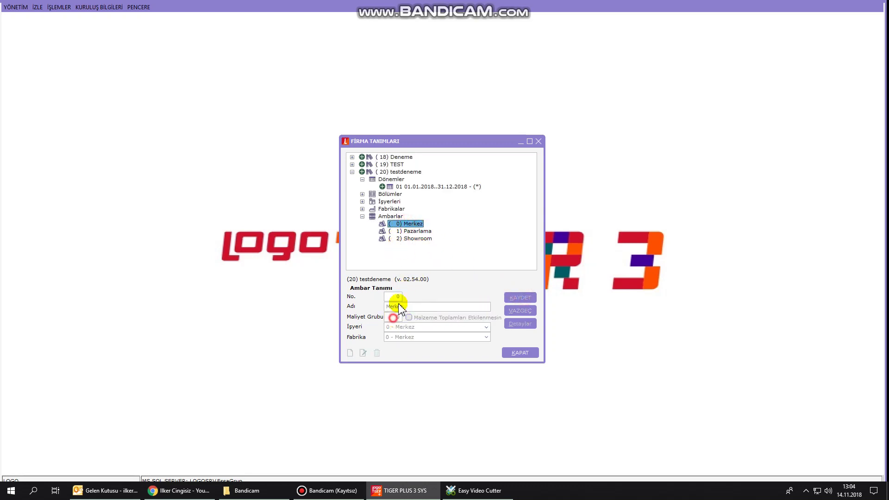
pyautogui.click(411, 239)
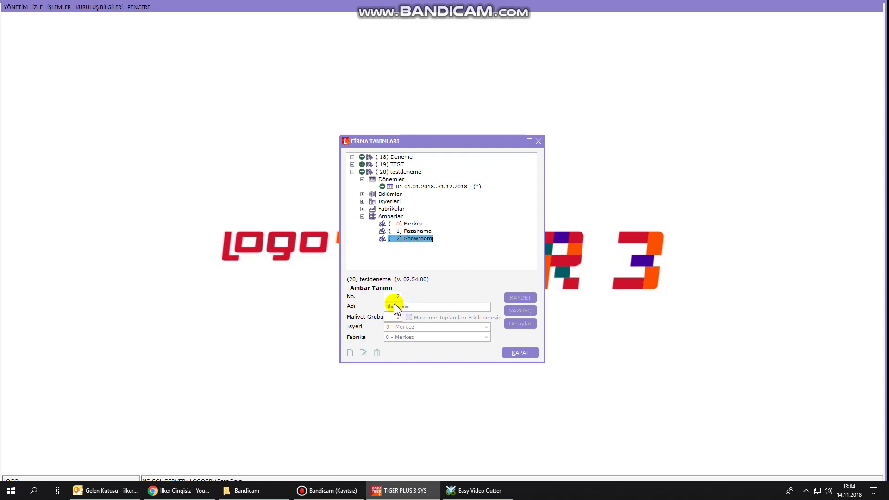
pyautogui.click(521, 354)
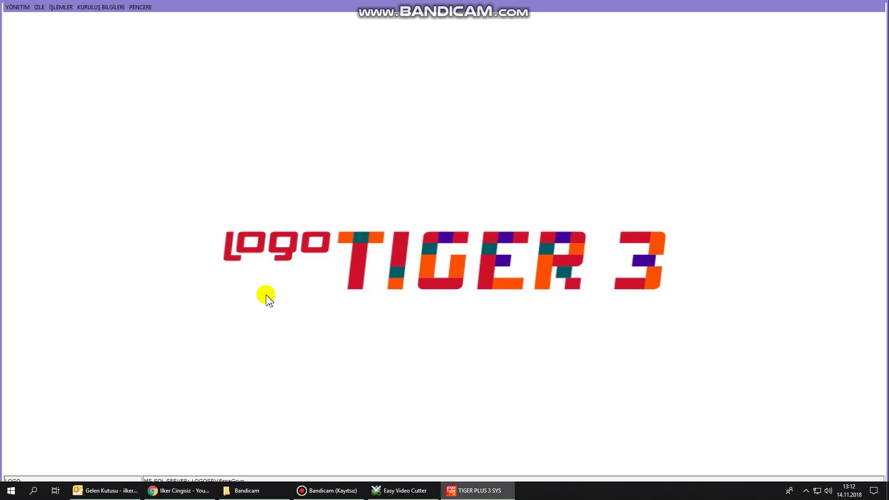
# Open the user definitions window from the administration menu and add a new user.
pyautogui.click(16, 7)
pyautogui.click(53, 50)
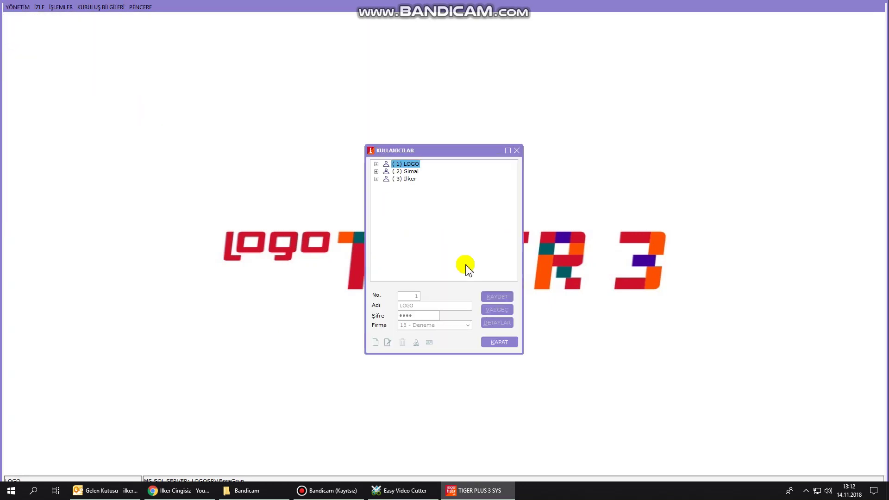
pyautogui.rightClick(399, 229)
pyautogui.click(423, 232)
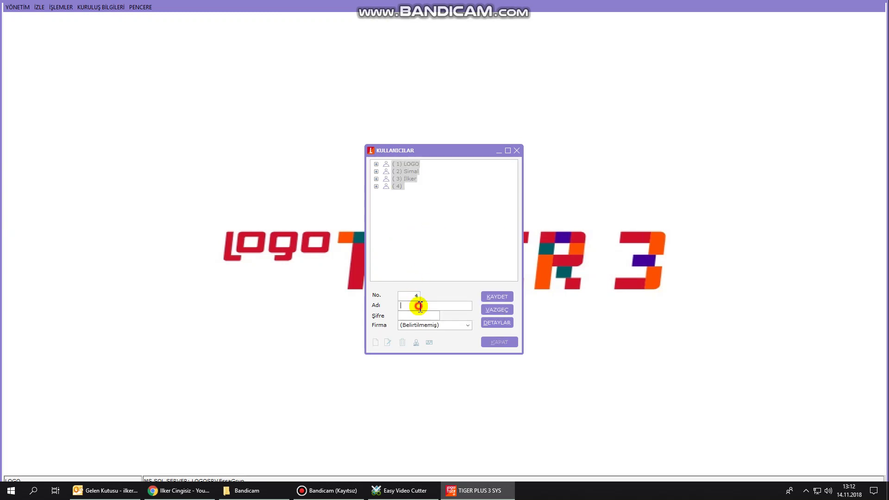
# Enter user 4's name and password, dismiss the missing-user-name warning, and open DETAYLAR.
pyautogui.write('ahmet')
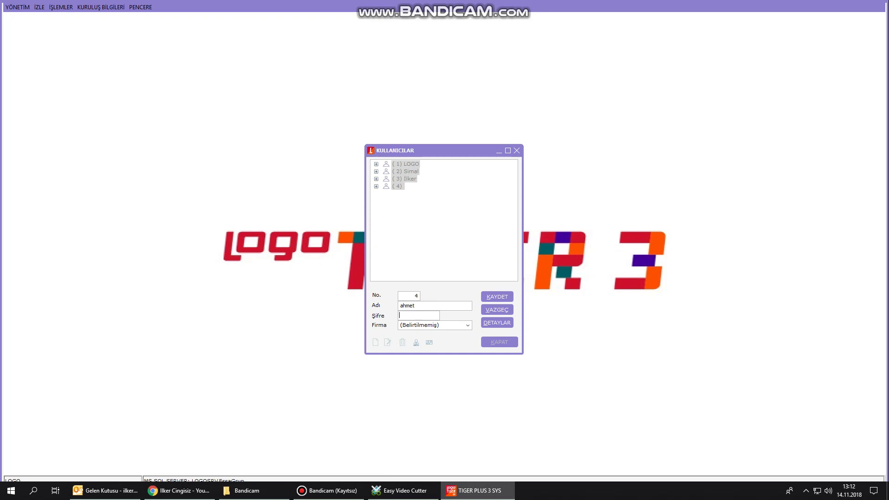
pyautogui.write('34')
pyautogui.click(501, 297)
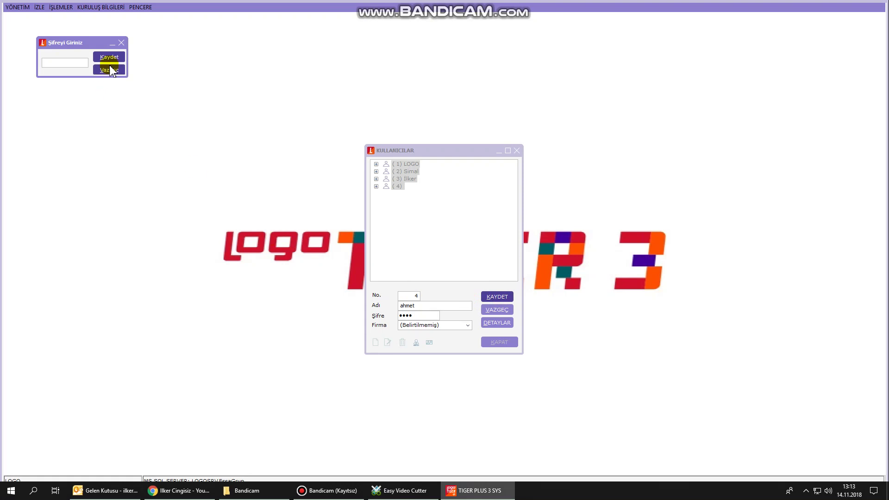
pyautogui.write('1234')
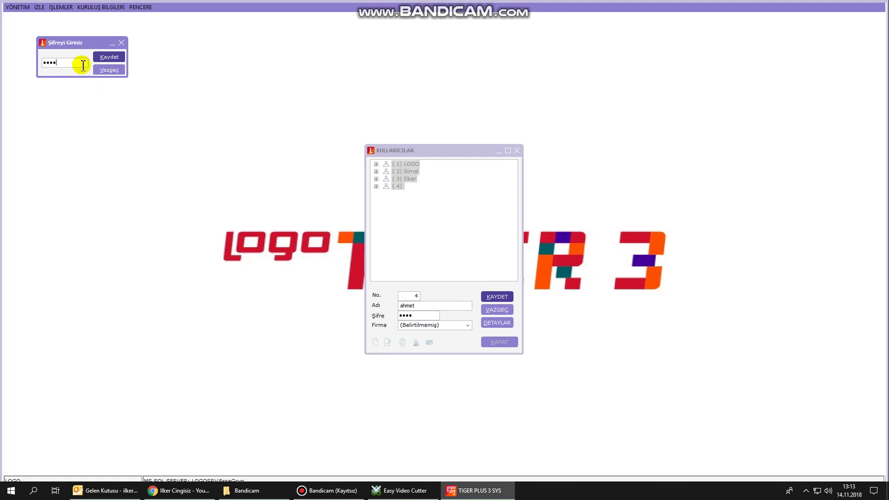
pyautogui.click(111, 60)
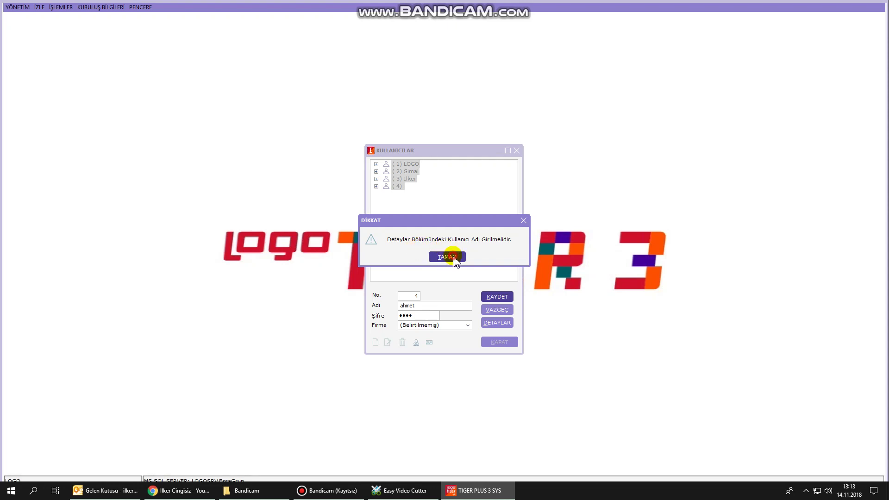
pyautogui.click(455, 259)
pyautogui.click(491, 324)
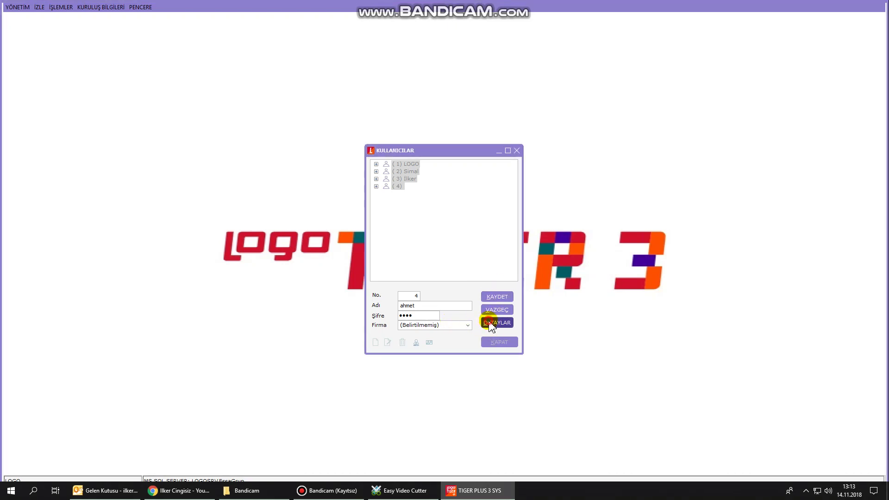
# Enter user 4's login user name, first name and surname in Kullanıcı Detayları and save.
pyautogui.click(387, 126)
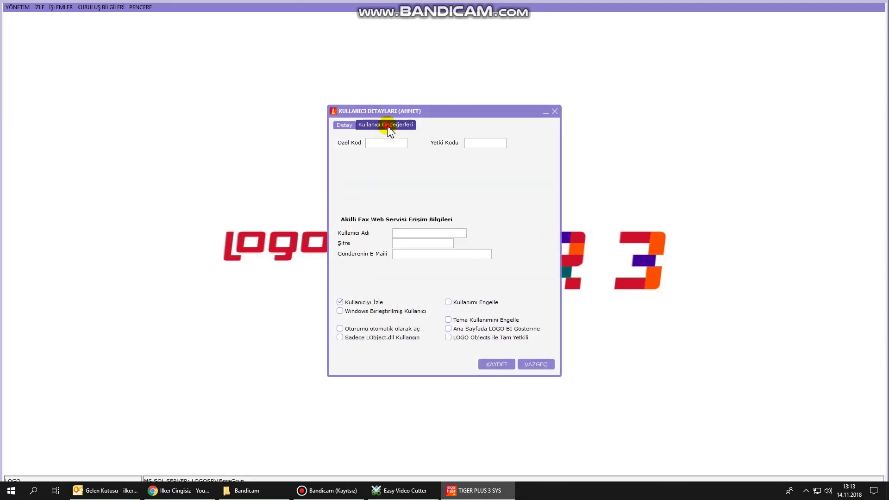
pyautogui.click(403, 233)
pyautogui.click(347, 127)
pyautogui.click(430, 238)
pyautogui.write('ahmet')
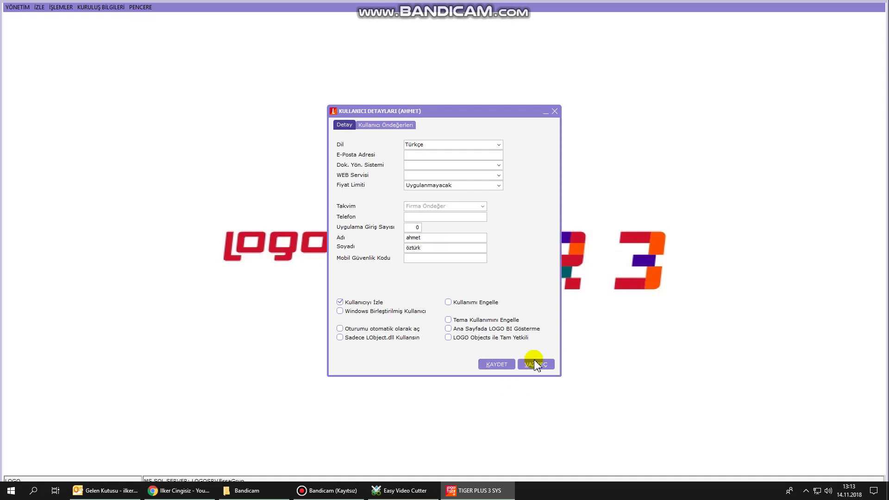
pyautogui.click(497, 364)
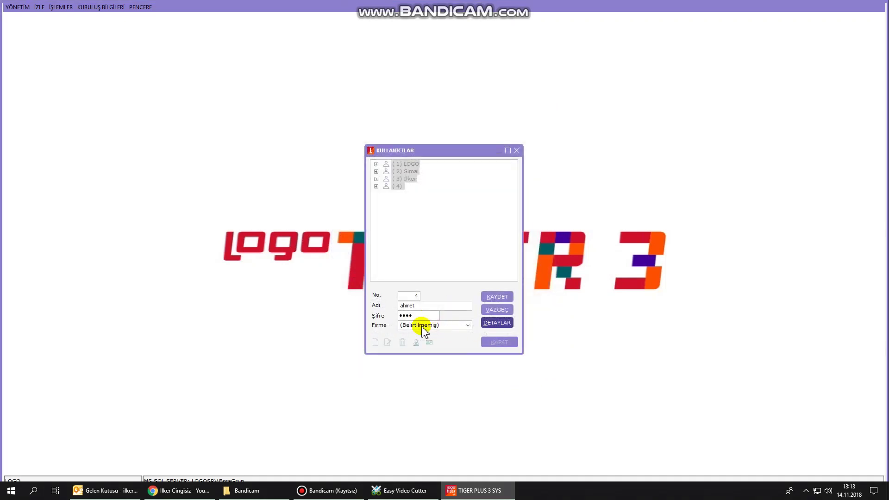
# Assign company 20 - testdeneme to user 4 and save, confirming the password.
pyautogui.click(439, 327)
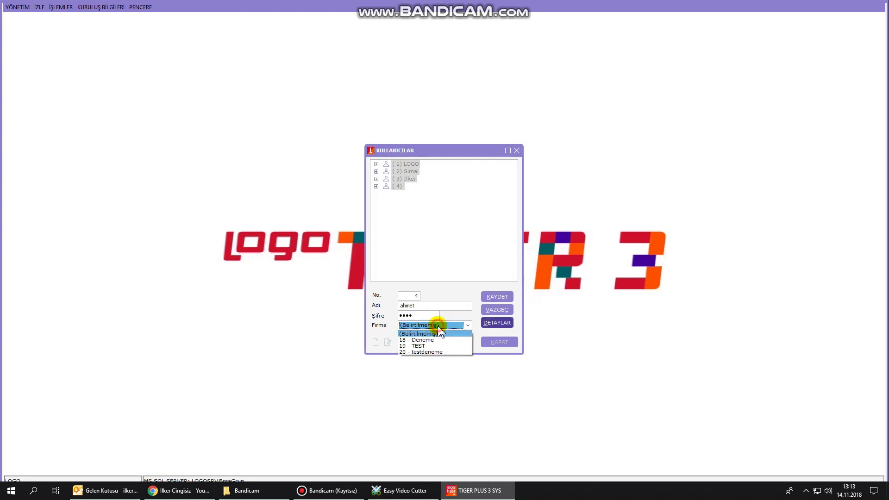
pyautogui.click(441, 352)
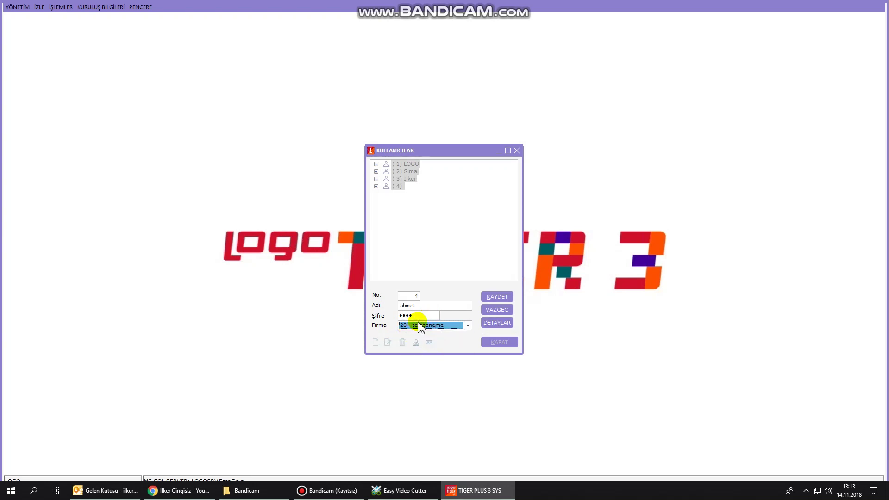
pyautogui.click(500, 299)
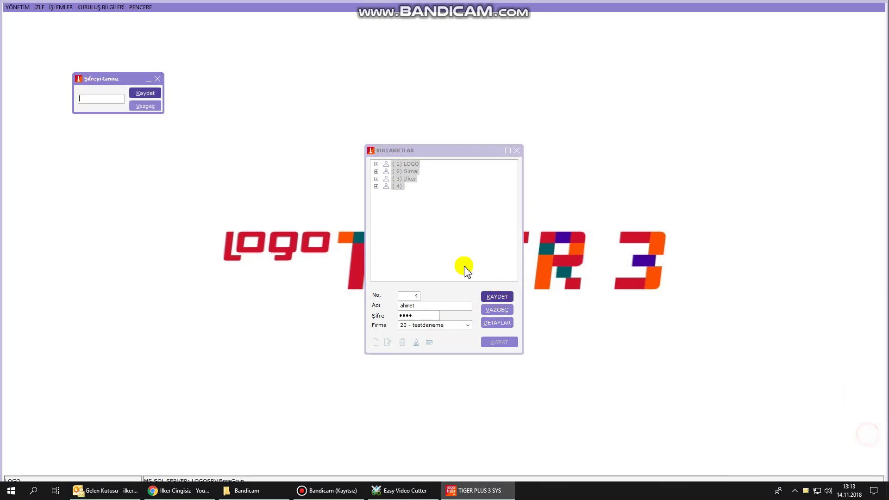
pyautogui.write('1234')
pyautogui.click(145, 92)
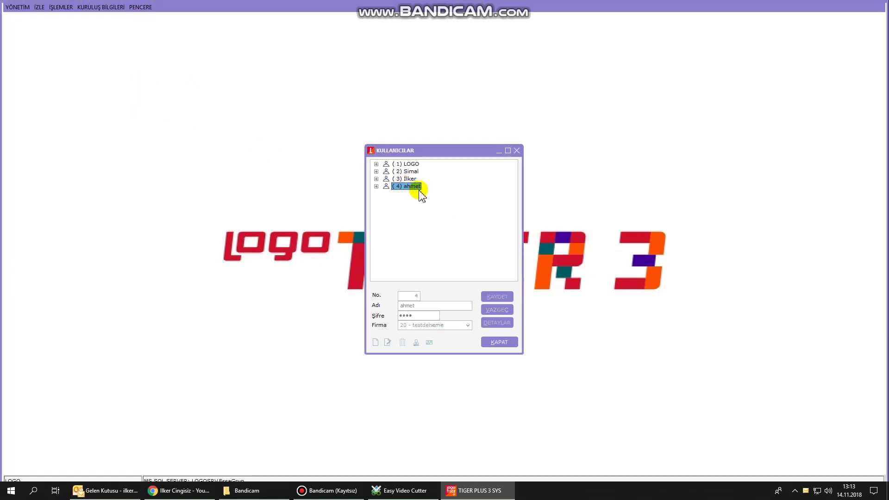
# Expand the user's Firma Yetkileri down to (20) testdeneme.
pyautogui.click(376, 186)
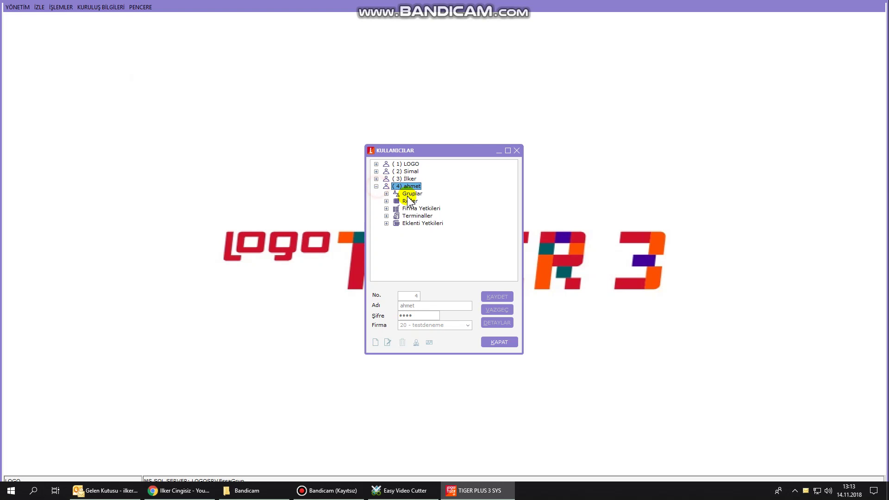
pyautogui.click(427, 208)
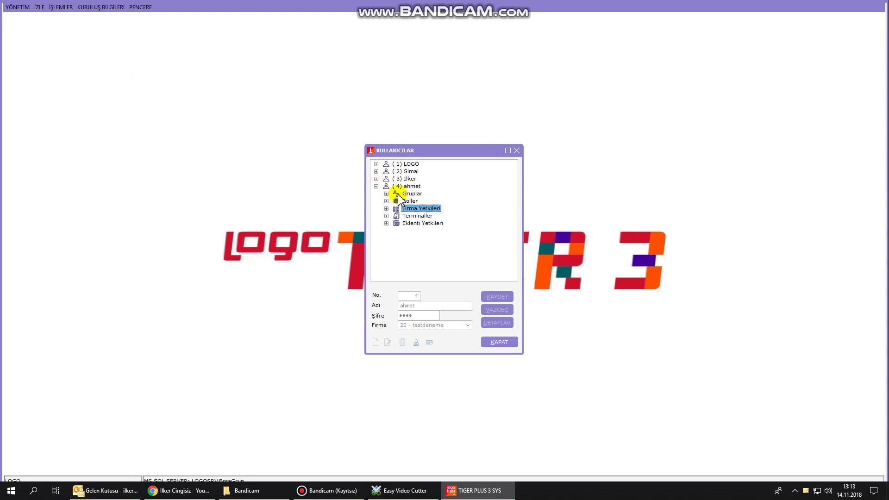
pyautogui.doubleClick(430, 209)
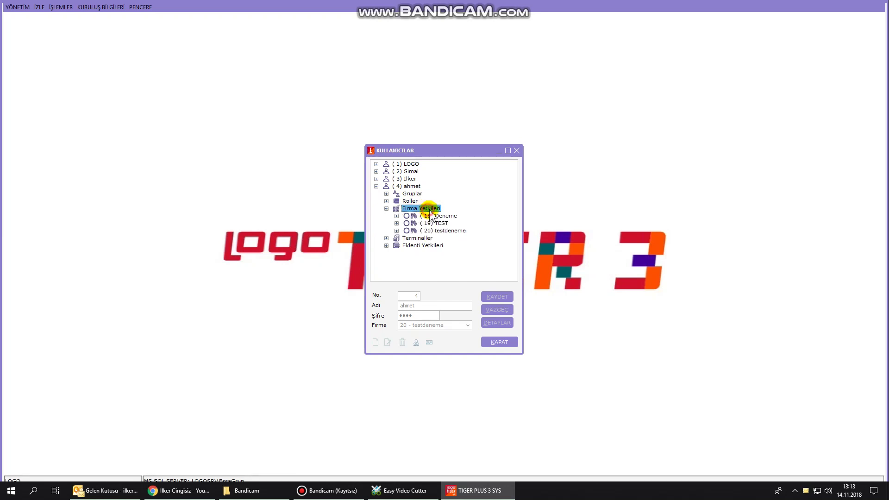
pyautogui.doubleClick(411, 232)
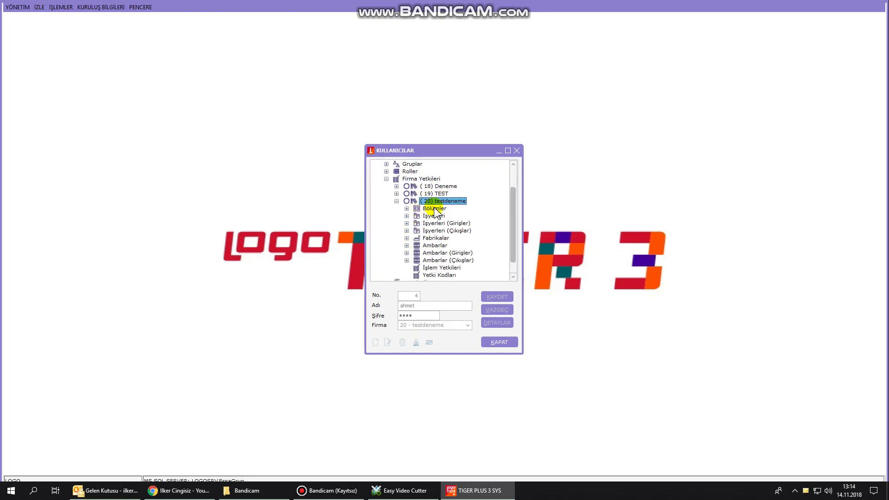
# Add (20) testdeneme to the user's permitted companies via Listeden Seç.
pyautogui.rightClick(440, 201)
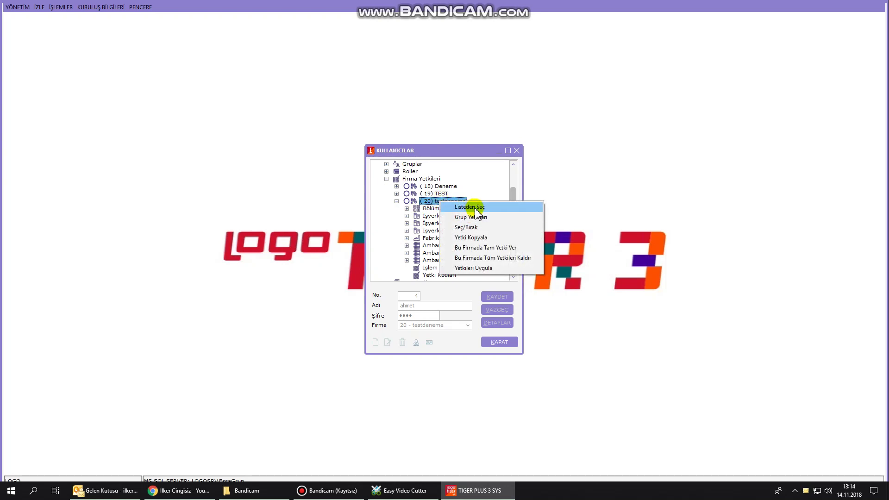
pyautogui.click(476, 217)
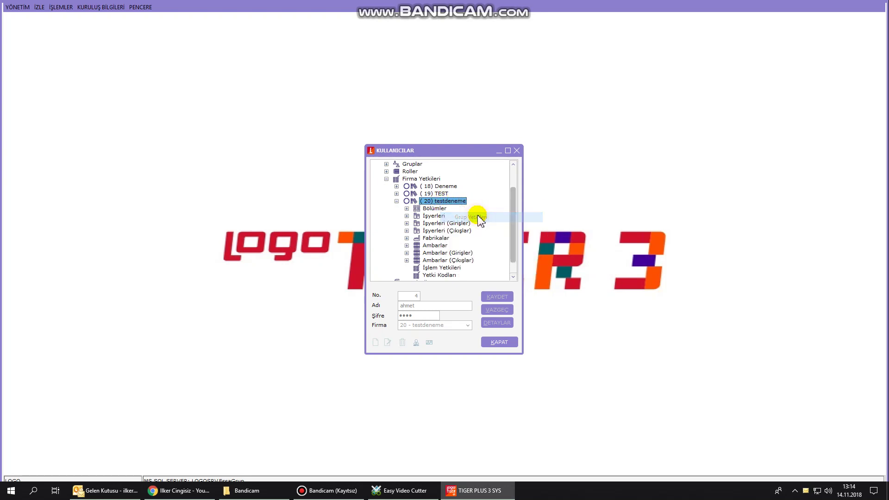
pyautogui.rightClick(449, 204)
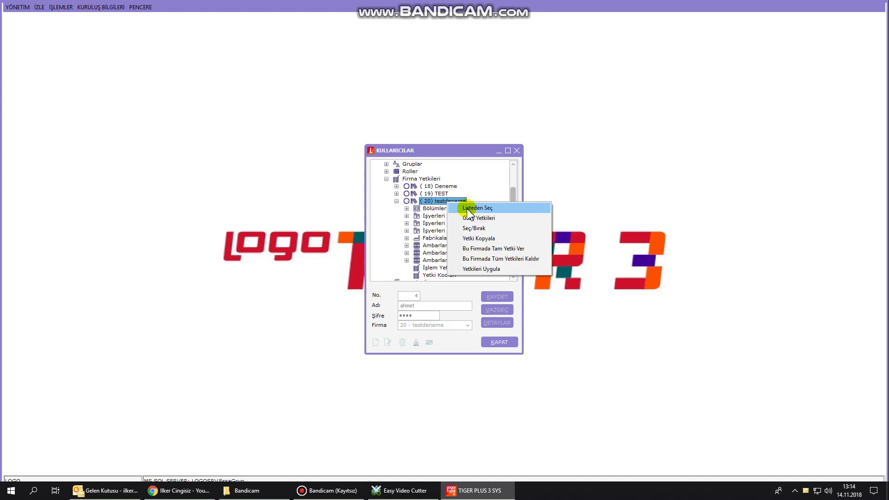
pyautogui.click(468, 209)
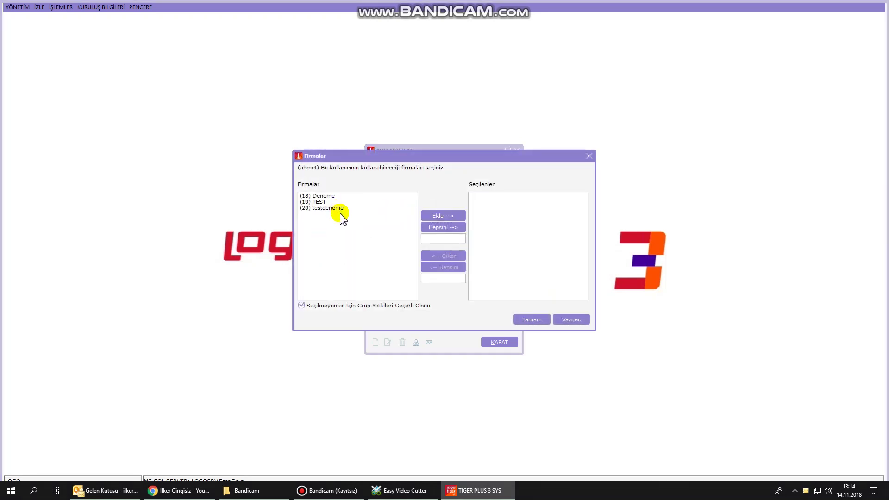
pyautogui.click(338, 209)
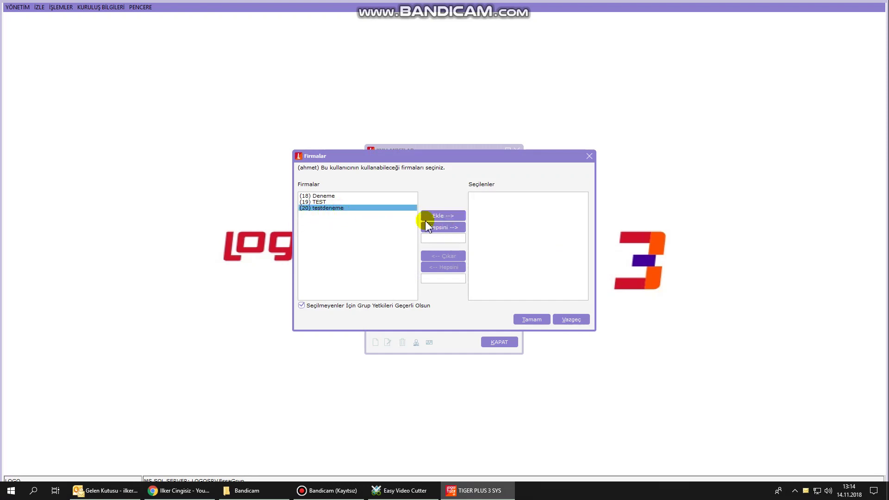
pyautogui.click(437, 216)
pyautogui.click(528, 318)
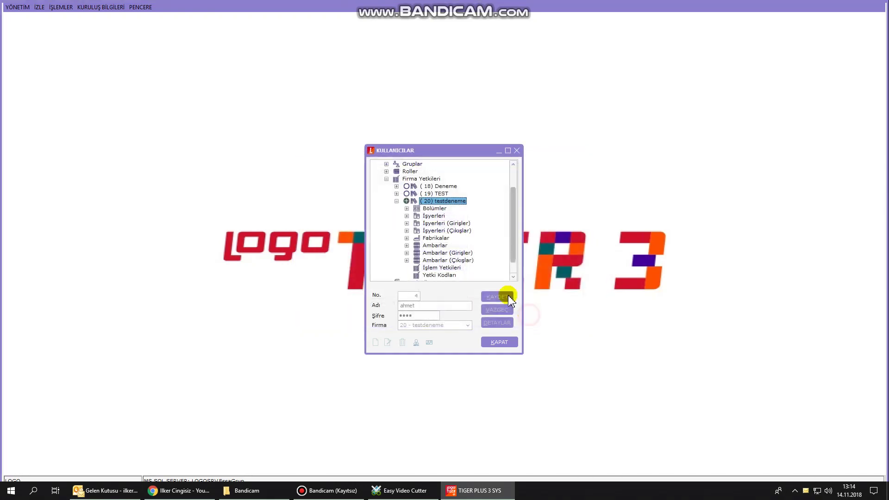
# Collapse and re-expand the testdeneme permissions branch, then close the Kullanıcılar window.
pyautogui.click(396, 201)
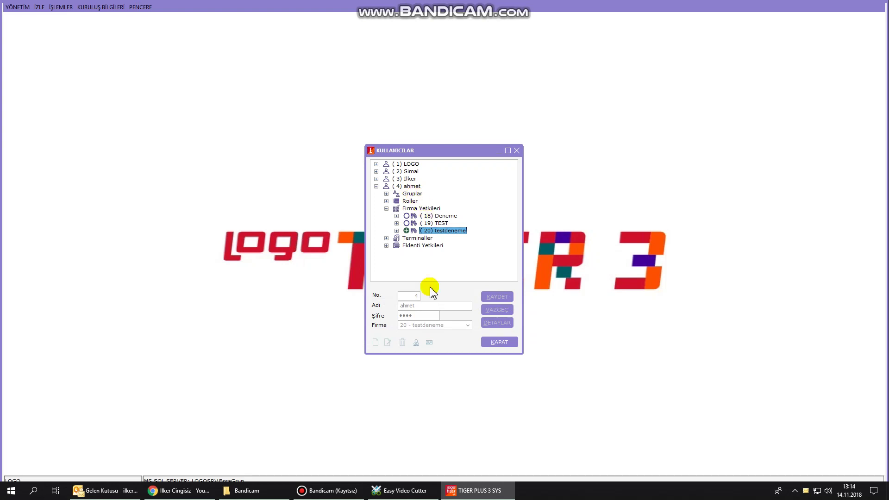
pyautogui.click(498, 343)
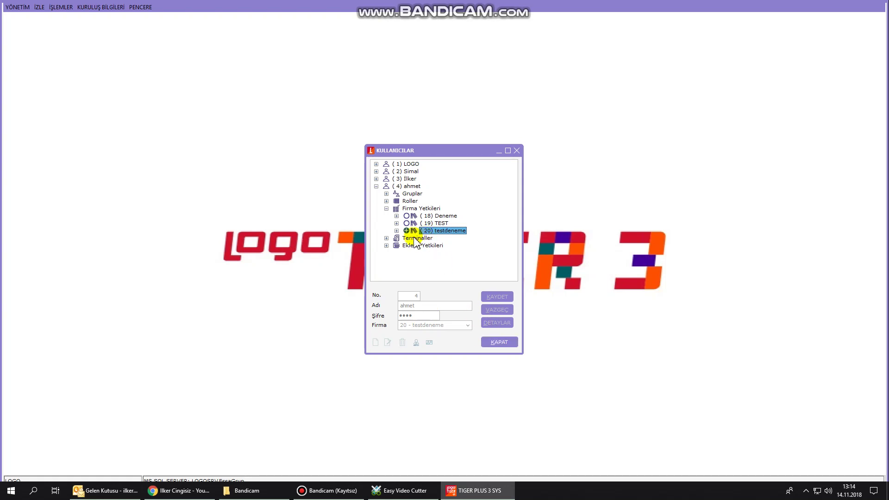
pyautogui.click(397, 231)
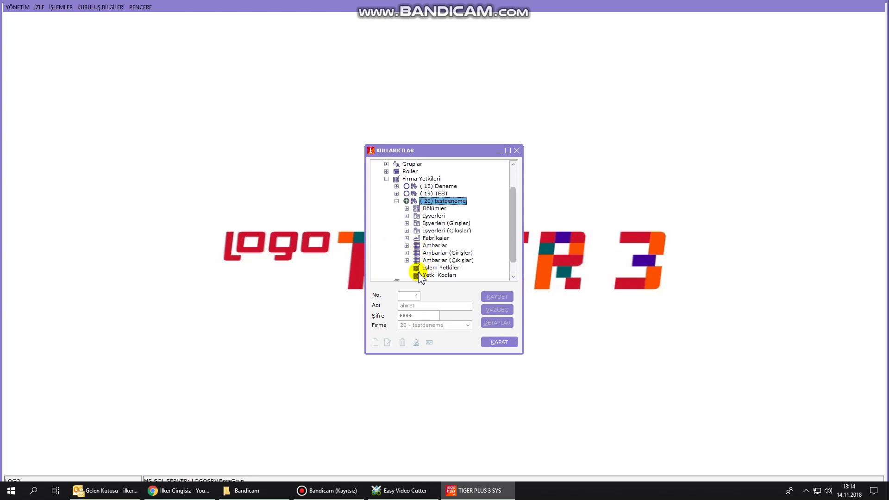
pyautogui.scroll(2, 426, 237)
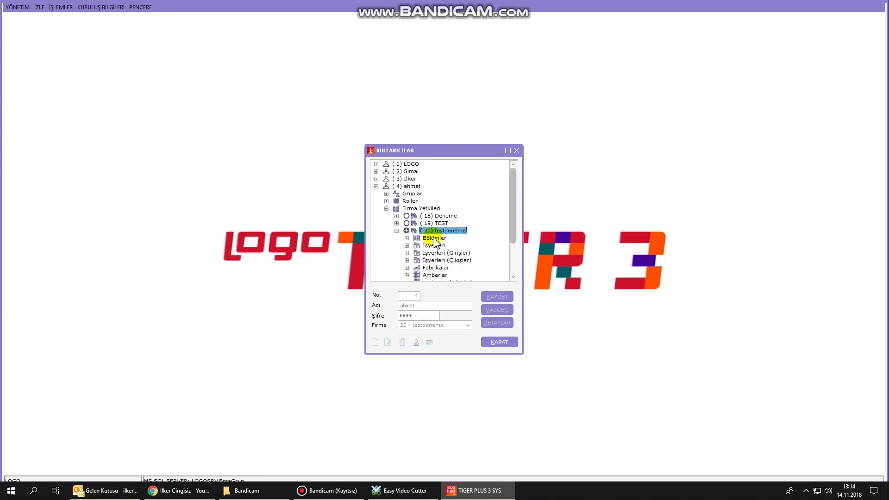
pyautogui.click(501, 342)
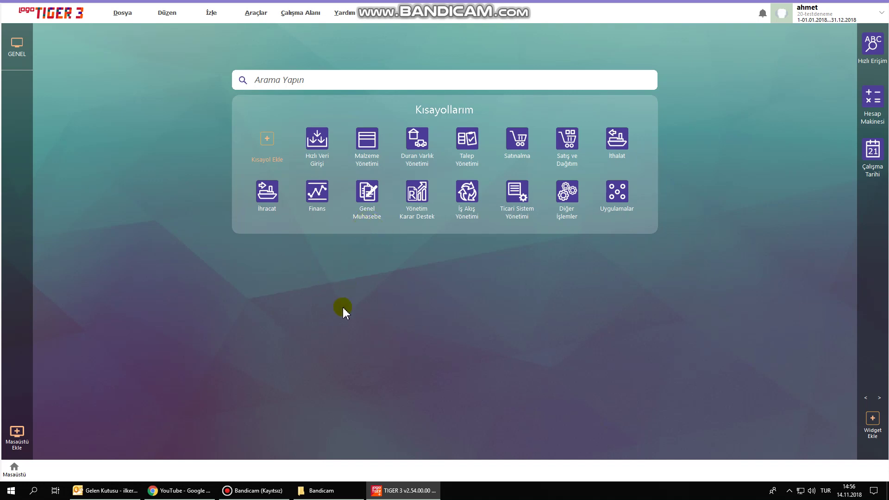
# Create an empty shortcut group named after the user via Grup Oluştur on the desktop.
pyautogui.rightClick(349, 280)
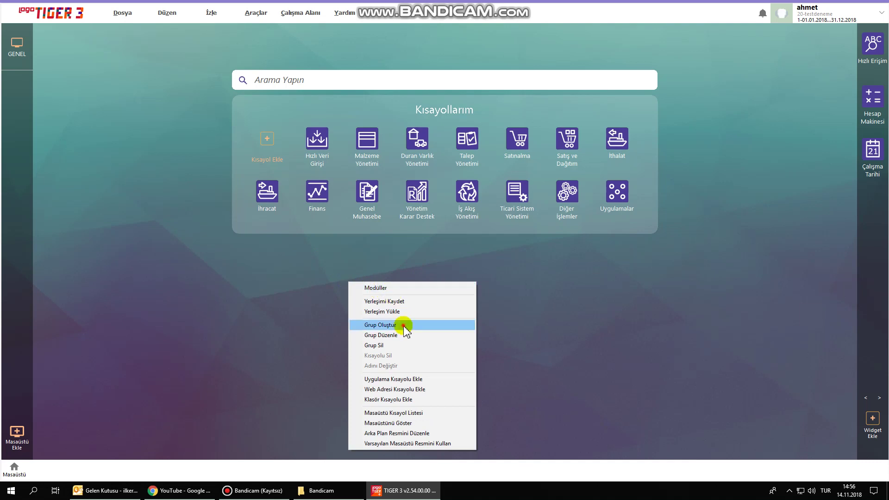
pyautogui.click(404, 326)
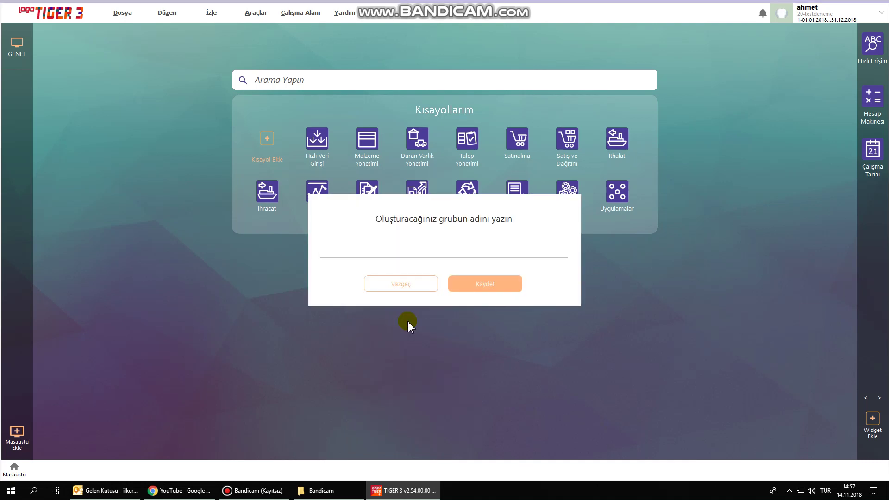
pyautogui.write('AHMET KISAYOL')
pyautogui.click(472, 284)
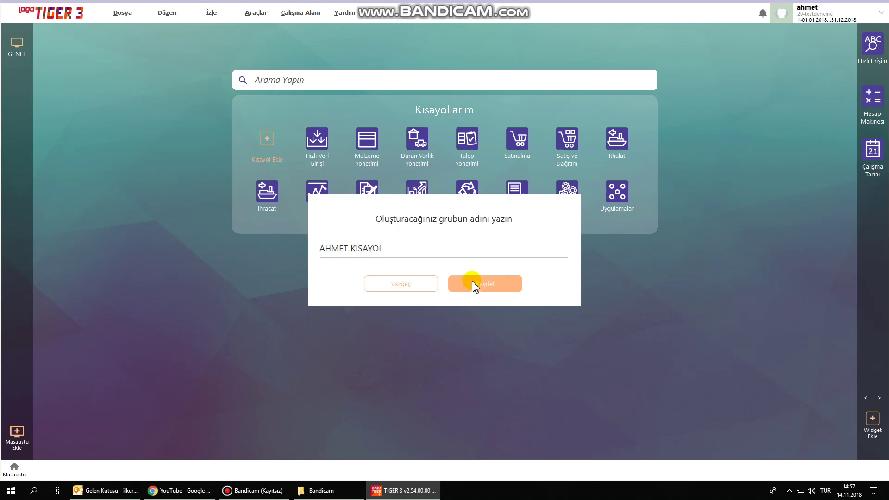
pyautogui.click(309, 260)
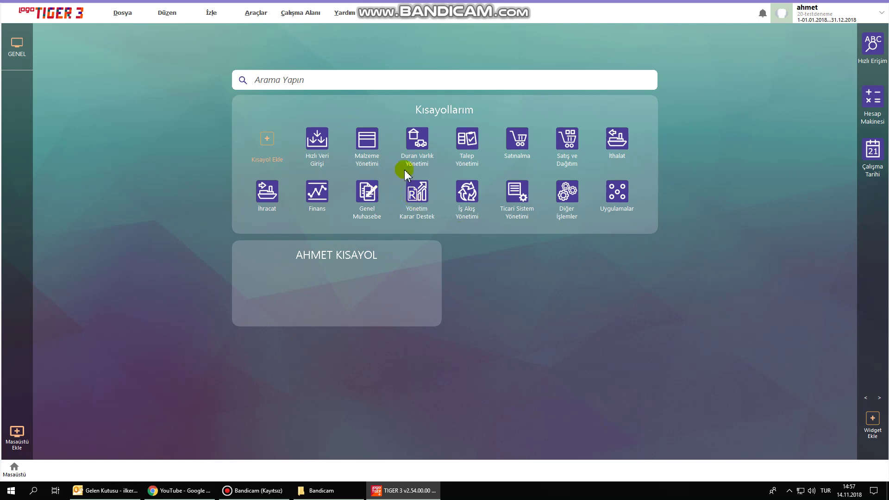
# Add the Malzemeler shortcut from Malzeme Yönetimi to the personal shortcuts panel.
pyautogui.click(366, 145)
pyautogui.doubleClick(347, 149)
pyautogui.moveTo(461, 105); pyautogui.dragTo(609, 121)
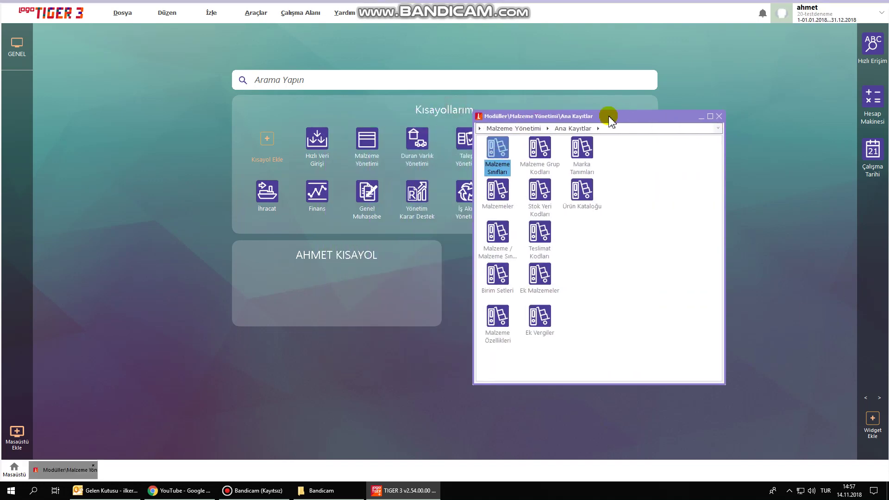
pyautogui.moveTo(498, 197); pyautogui.dragTo(360, 295)
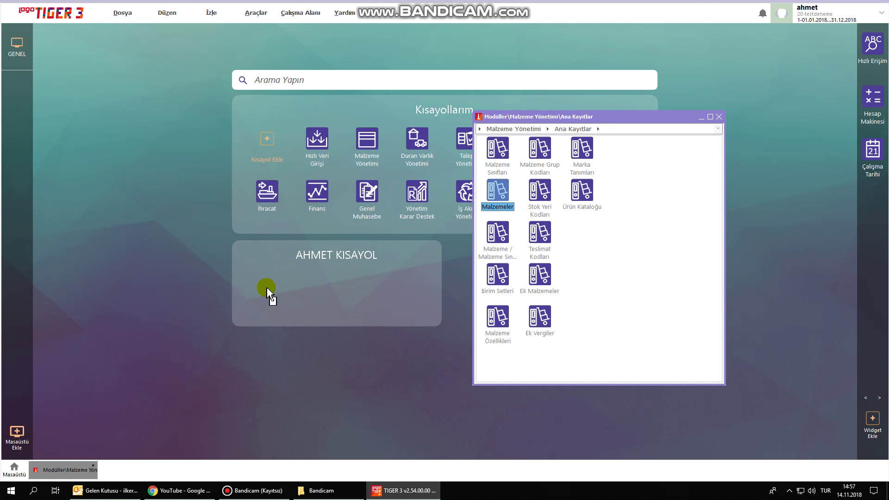
pyautogui.click(719, 117)
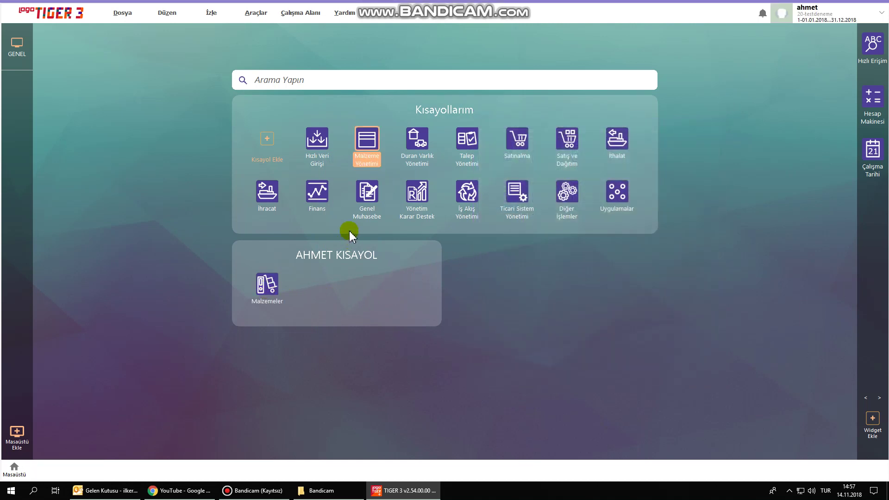
# Add the Cari Hesaplar shortcut from the Finans master records to the panel.
pyautogui.click(317, 191)
pyautogui.moveTo(439, 112); pyautogui.dragTo(588, 107)
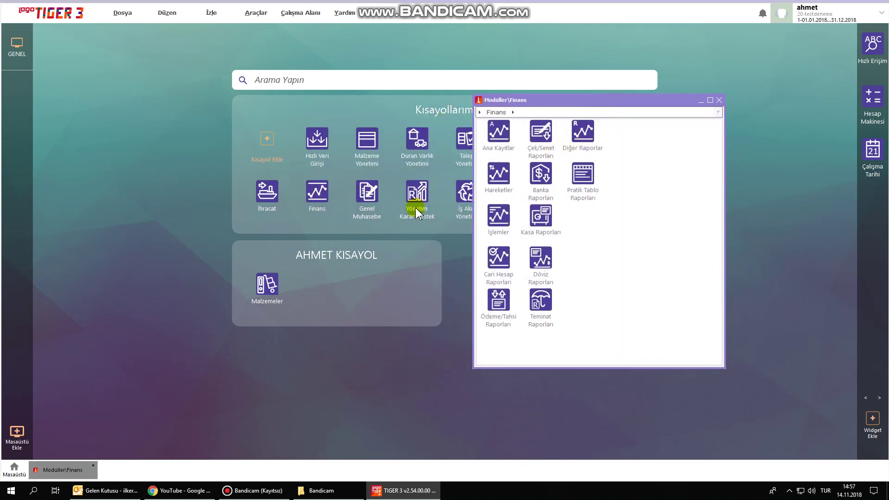
pyautogui.doubleClick(499, 134)
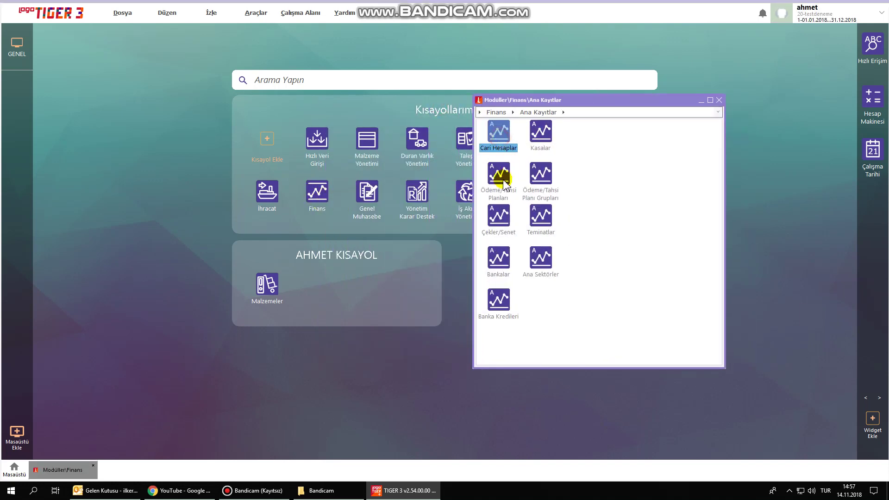
pyautogui.click(505, 135)
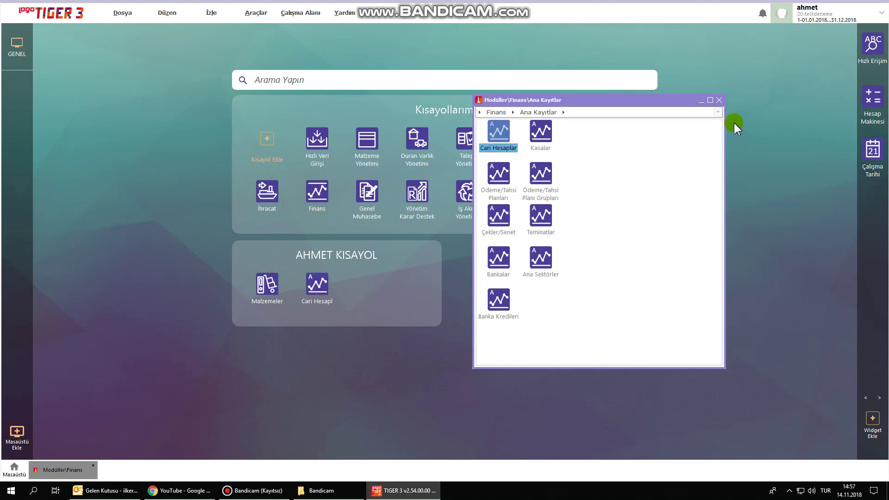
pyautogui.click(719, 100)
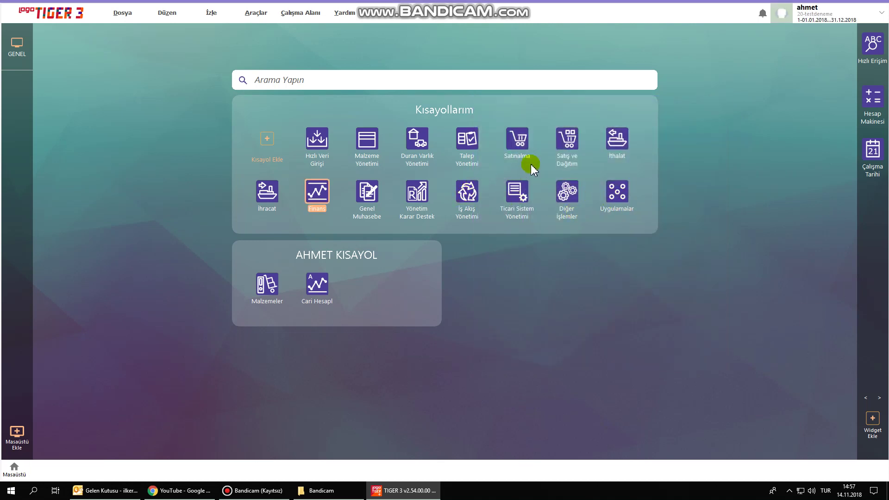
# Add the Satış Faturaları shortcut from Satış ve Dağıtım to the panel.
pyautogui.click(567, 138)
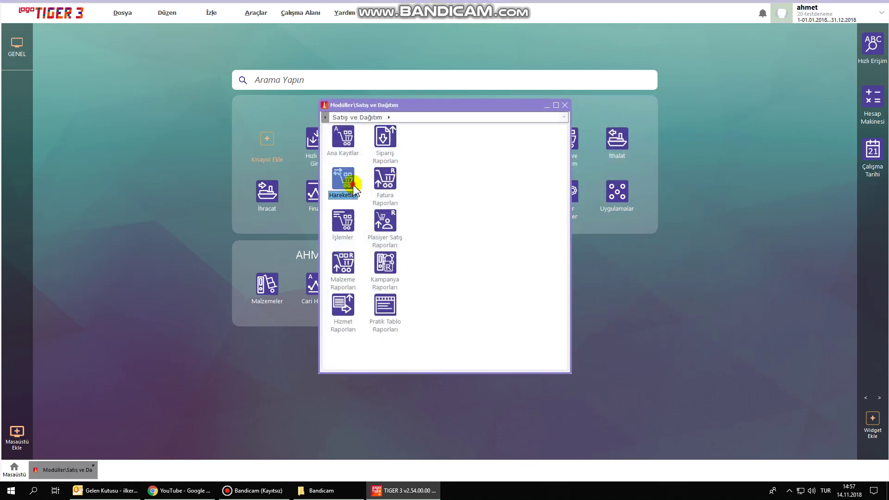
pyautogui.doubleClick(345, 180)
pyautogui.moveTo(467, 106); pyautogui.dragTo(733, 133)
pyautogui.moveTo(612, 249); pyautogui.dragTo(369, 284)
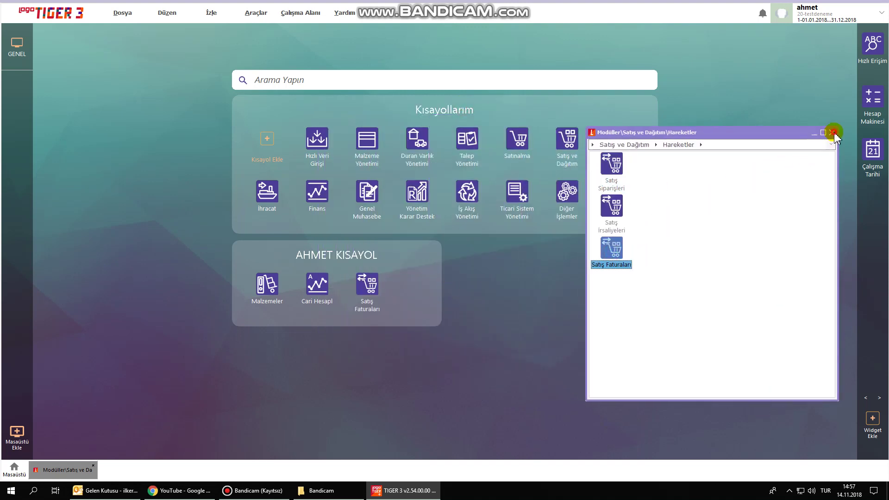
pyautogui.click(832, 133)
# Add the Satınalma Faturaları shortcut from the Satınalma transactions to the panel.
pyautogui.click(517, 138)
pyautogui.click(342, 185)
pyautogui.doubleClick(343, 185)
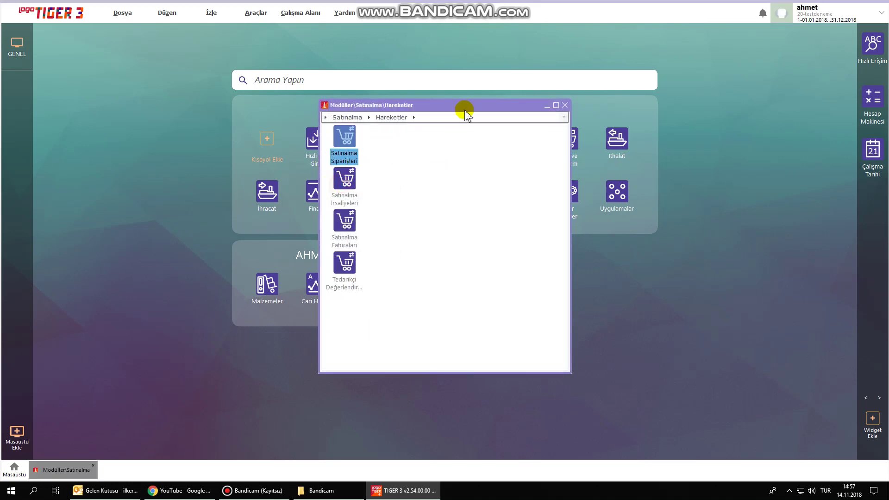
pyautogui.moveTo(461, 111); pyautogui.dragTo(727, 111)
pyautogui.moveTo(602, 250); pyautogui.dragTo(410, 287)
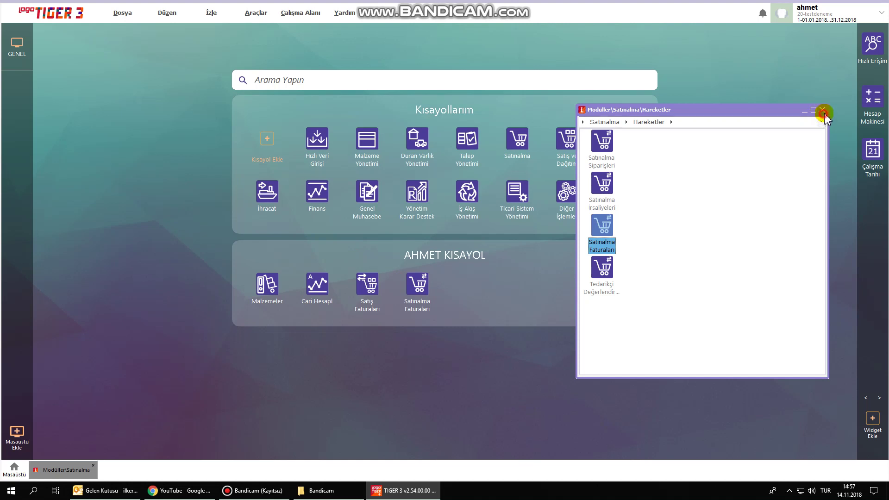
pyautogui.click(822, 110)
# Add Çek/Senet Bordroları and Banka Hareketleri shortcuts from the Finans transactions to the panel.
pyautogui.doubleClick(334, 202)
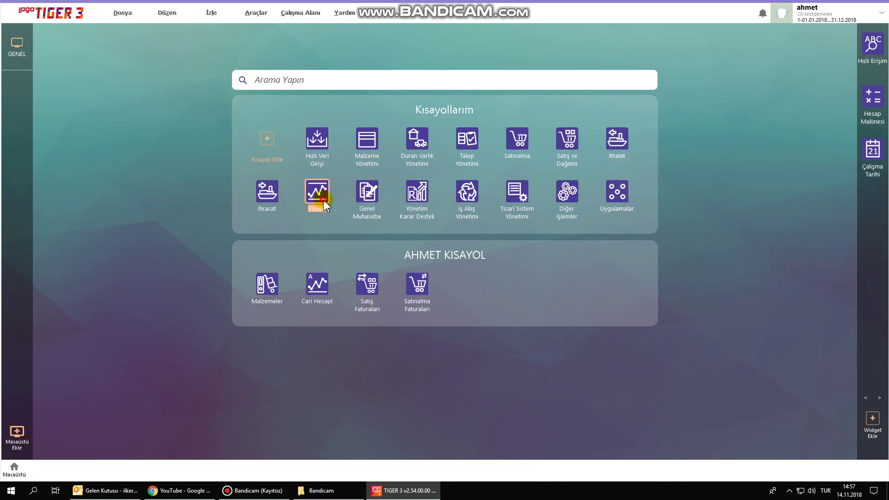
pyautogui.click(354, 186)
pyautogui.doubleClick(354, 185)
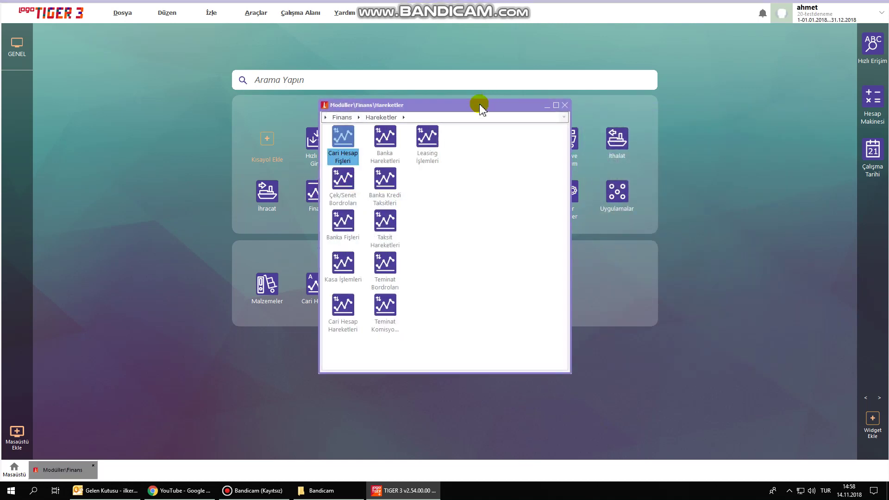
pyautogui.moveTo(483, 98); pyautogui.dragTo(798, 88)
pyautogui.click(660, 175)
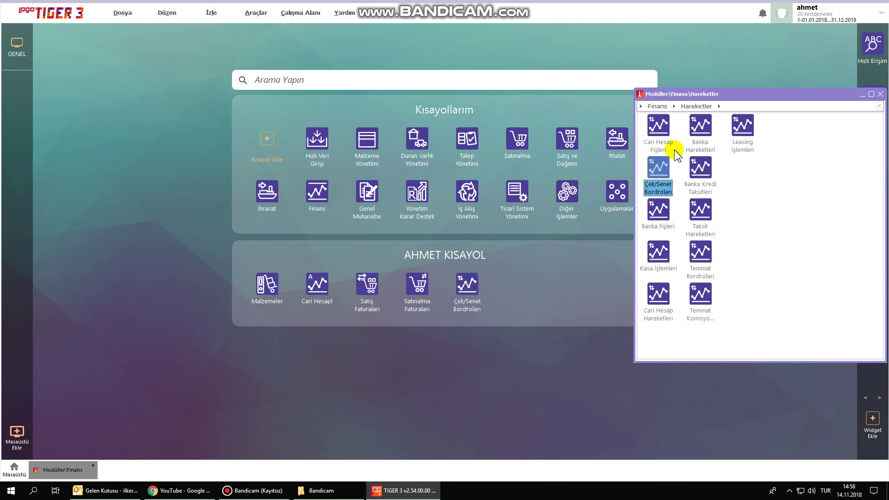
pyautogui.moveTo(700, 139); pyautogui.dragTo(538, 284)
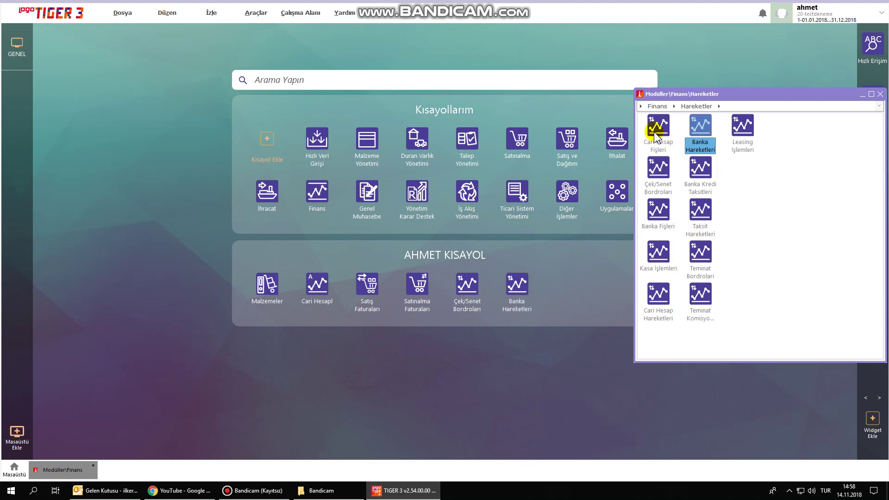
pyautogui.click(640, 94)
pyautogui.click(641, 95)
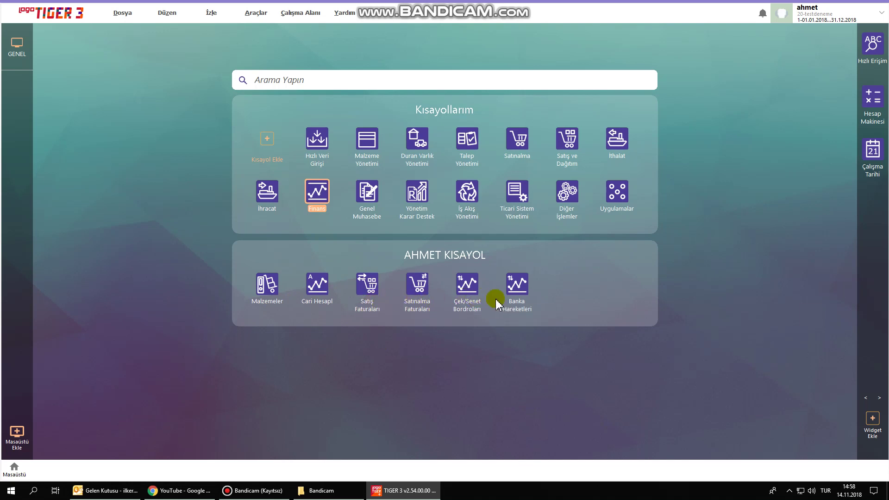
# From the Malzemeler list, add a new trade-goods card C003 'CASPER VIA A5'.
pyautogui.click(418, 360)
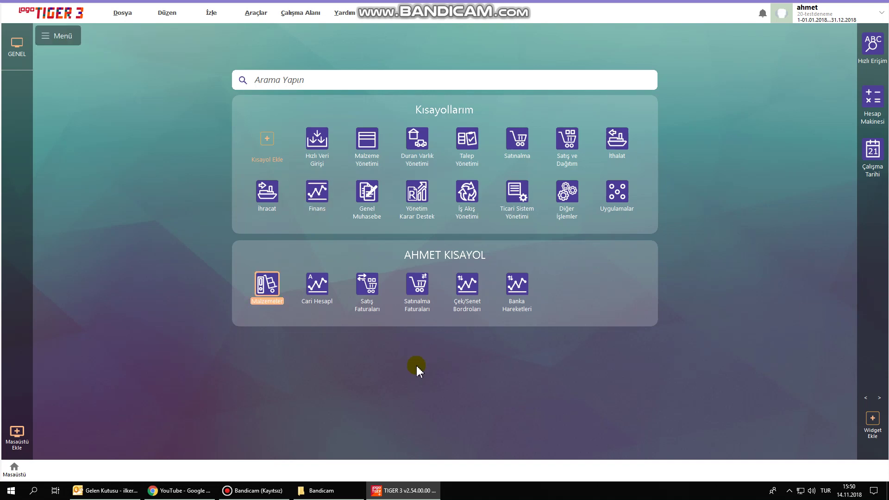
pyautogui.click(268, 287)
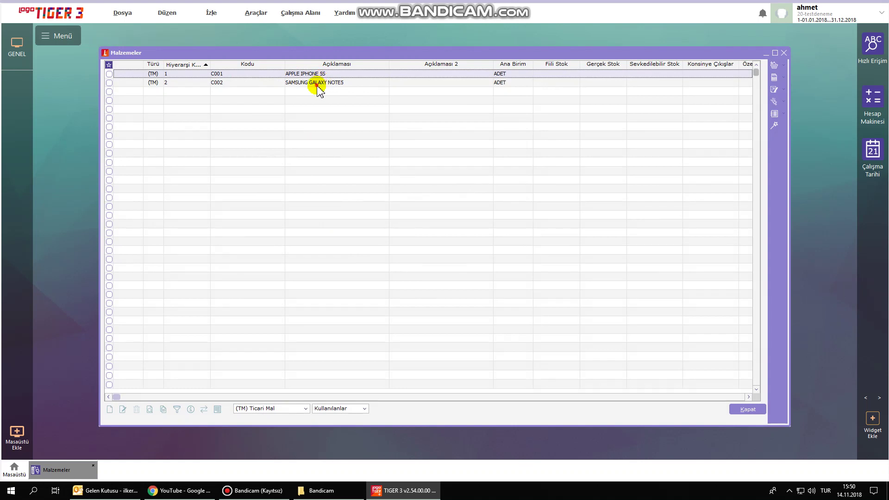
pyautogui.click(318, 84)
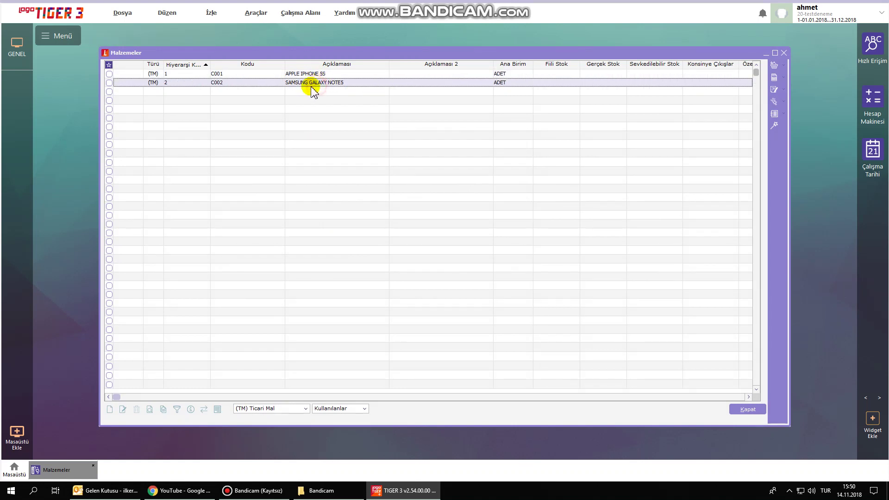
pyautogui.rightClick(333, 142)
pyautogui.click(349, 147)
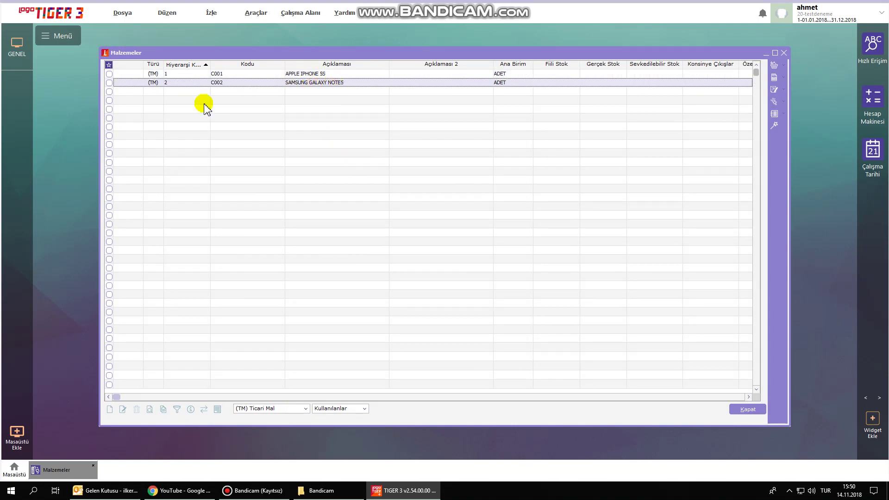
pyautogui.moveTo(299, 70); pyautogui.dragTo(299, 106)
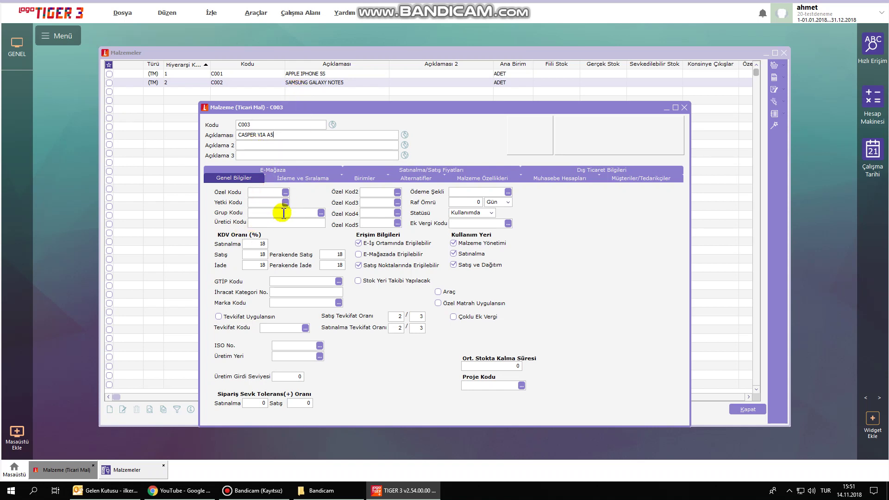
# Assign group code 001 CEP TELEFONU to the C003 material card.
pyautogui.click(321, 214)
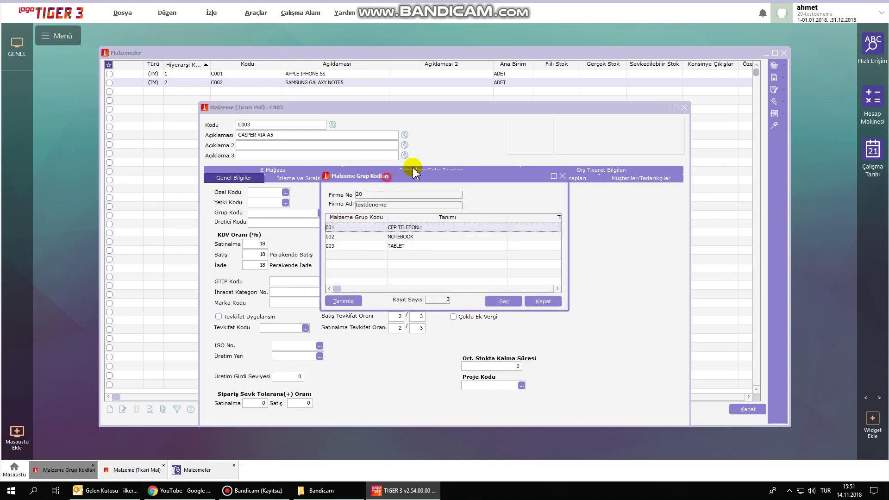
pyautogui.moveTo(413, 173); pyautogui.dragTo(470, 133)
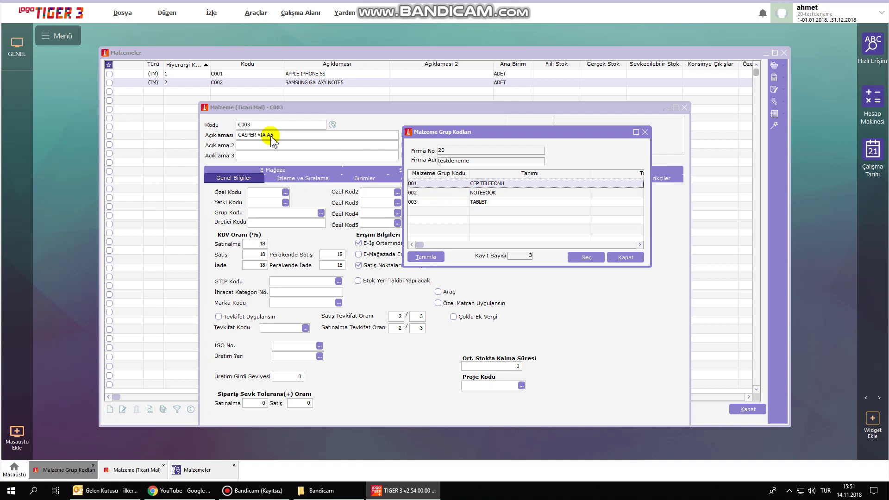
pyautogui.click(503, 185)
pyautogui.click(581, 259)
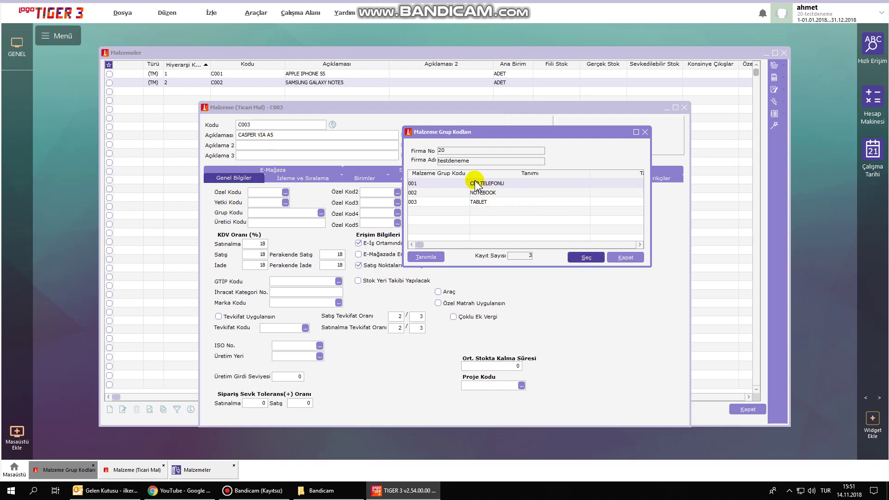
pyautogui.doubleClick(505, 183)
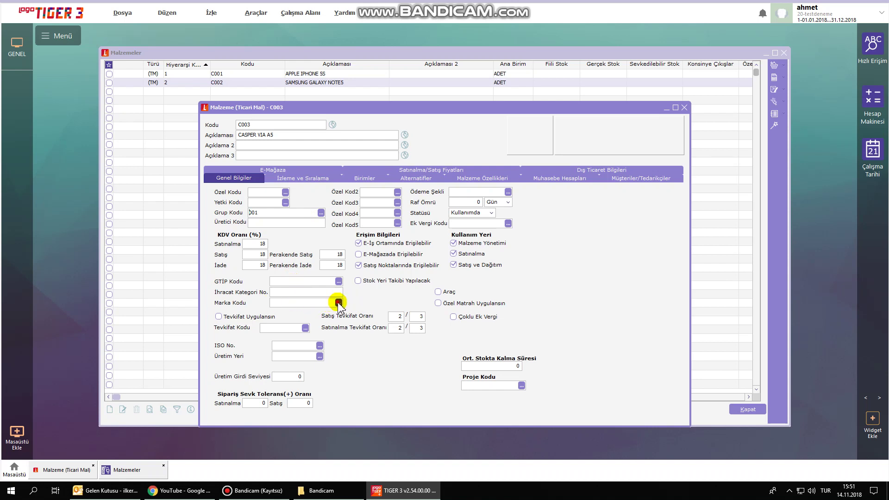
# Set the card's brand code to 005 CASPER.
pyautogui.click(339, 302)
pyautogui.moveTo(419, 180); pyautogui.dragTo(520, 138)
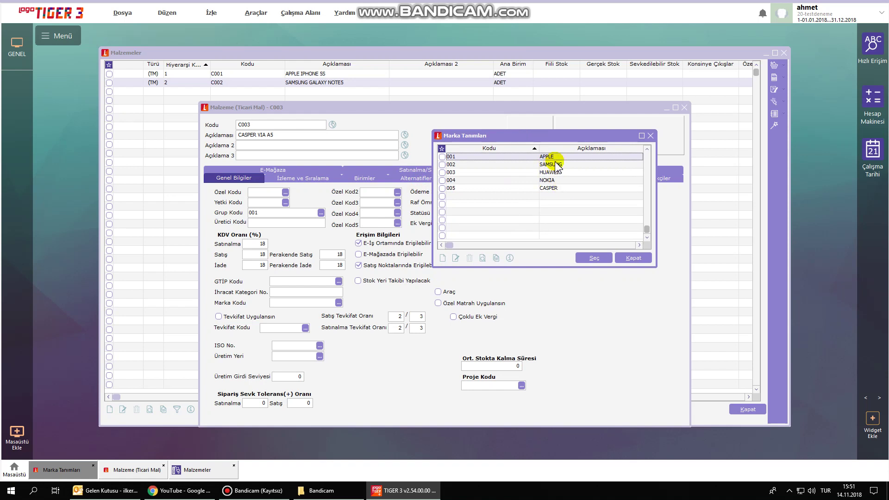
pyautogui.click(556, 189)
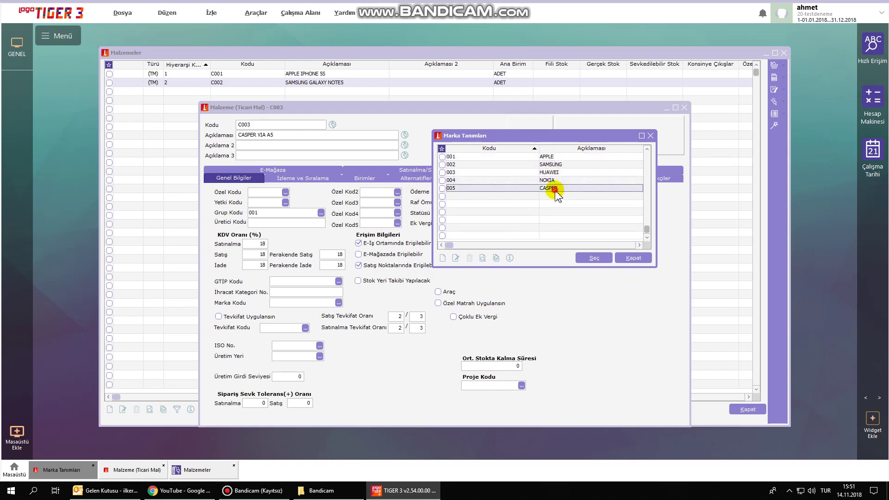
pyautogui.click(548, 188)
pyautogui.click(593, 258)
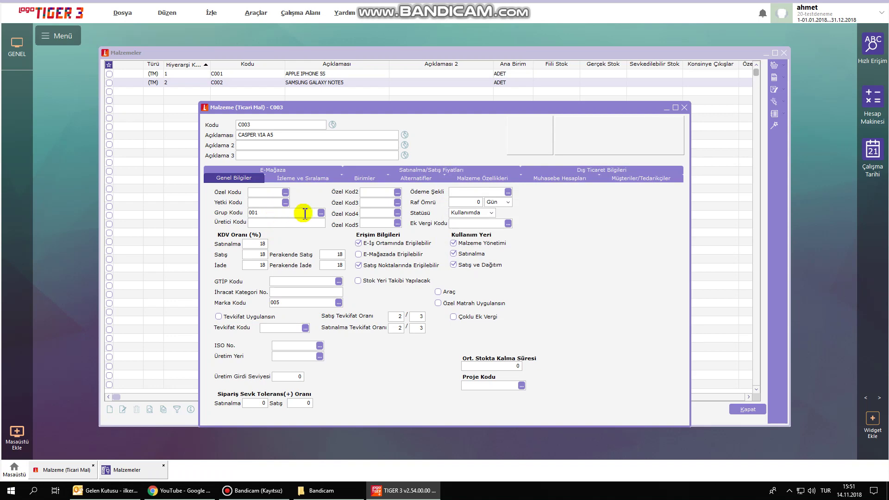
# Recheck the group codes and pick project 002 CASPER CEP TELEFONU.
pyautogui.click(321, 213)
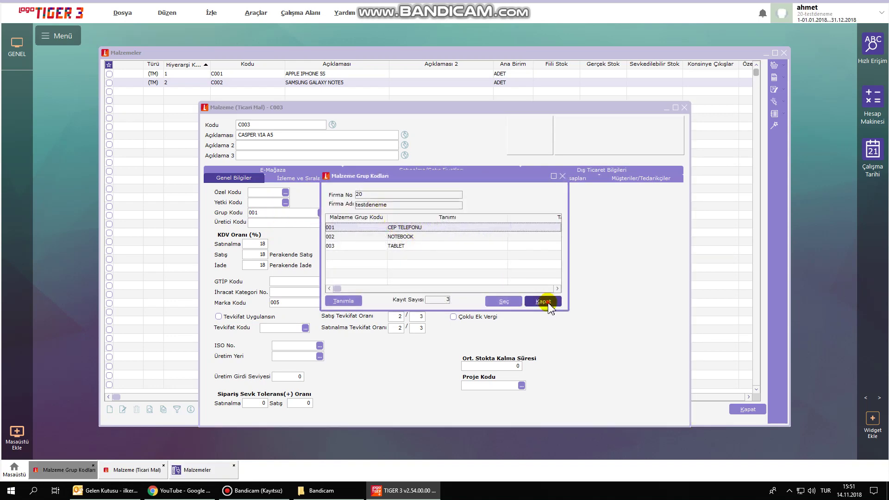
pyautogui.click(548, 303)
pyautogui.click(522, 386)
pyautogui.click(481, 211)
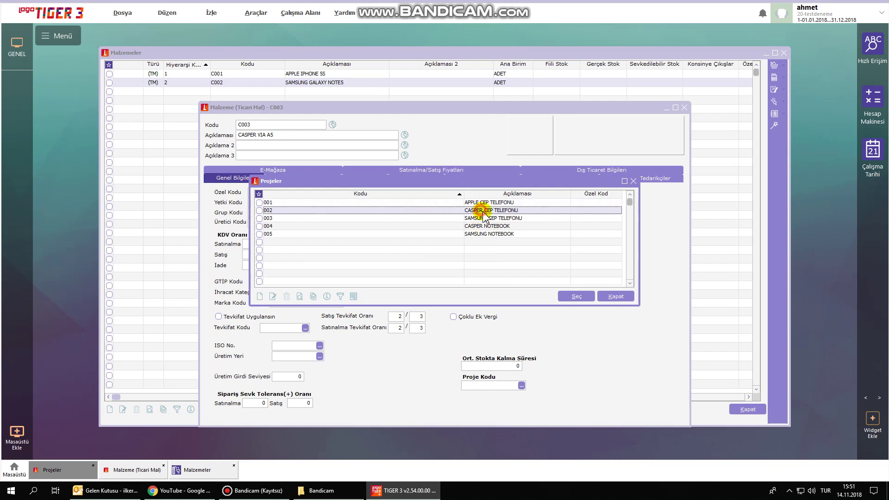
pyautogui.click(574, 296)
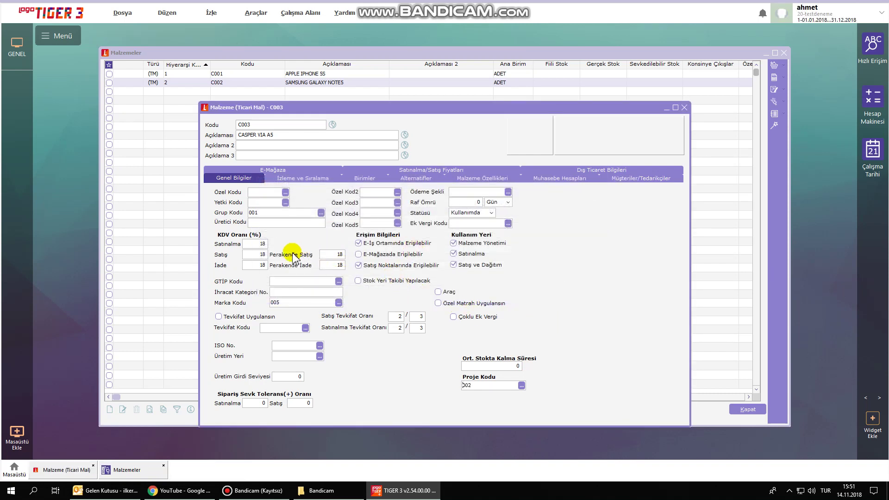
# Review the group code, brand and project lists again, leaving the project code empty.
pyautogui.click(322, 213)
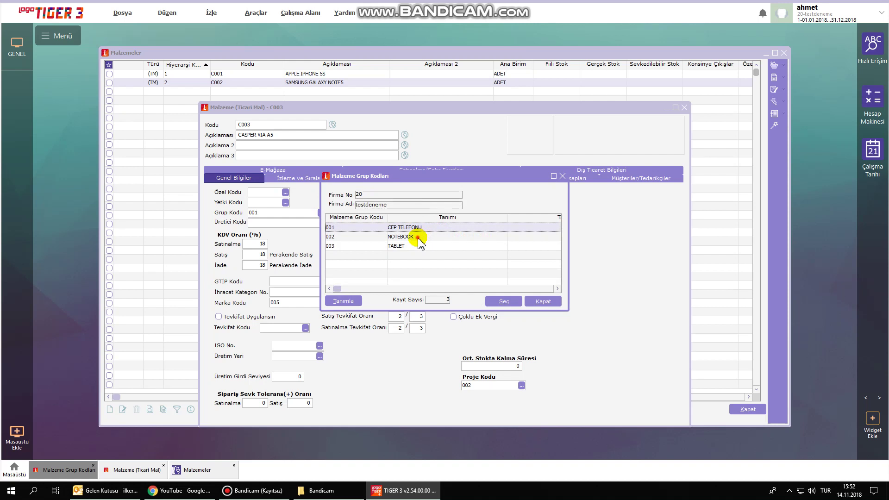
pyautogui.click(418, 237)
pyautogui.click(398, 245)
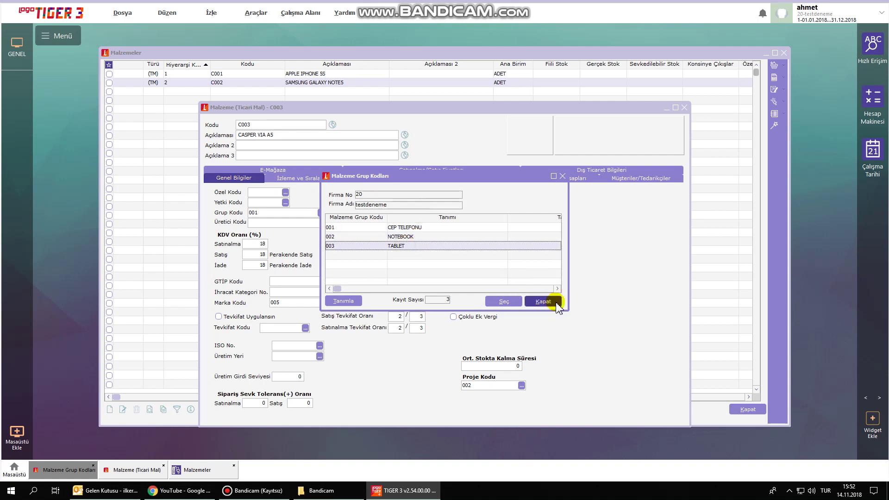
pyautogui.click(544, 301)
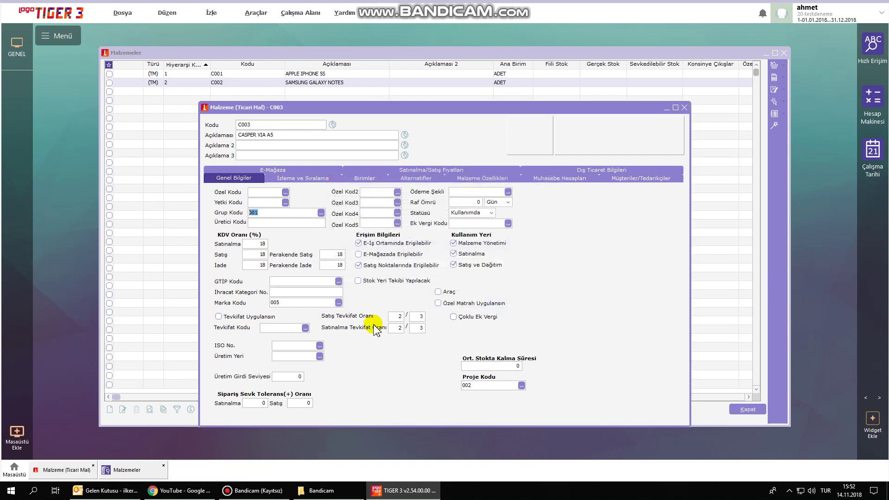
pyautogui.click(339, 303)
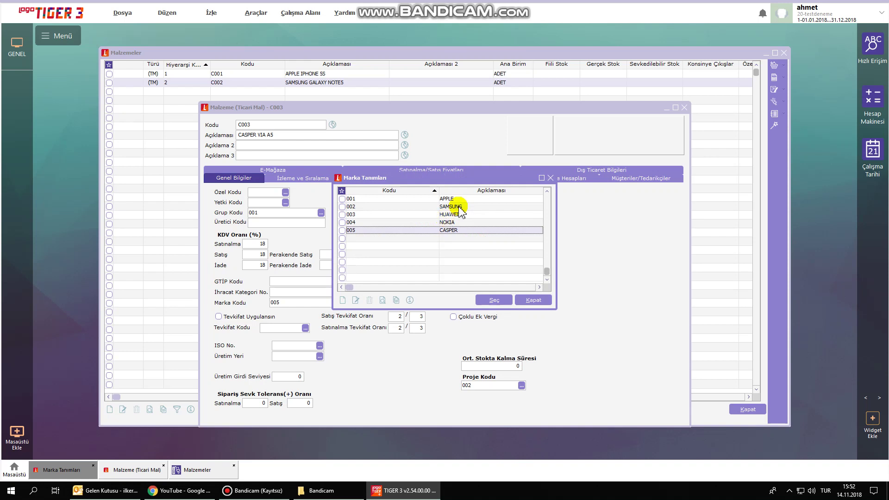
pyautogui.click(456, 206)
pyautogui.click(528, 300)
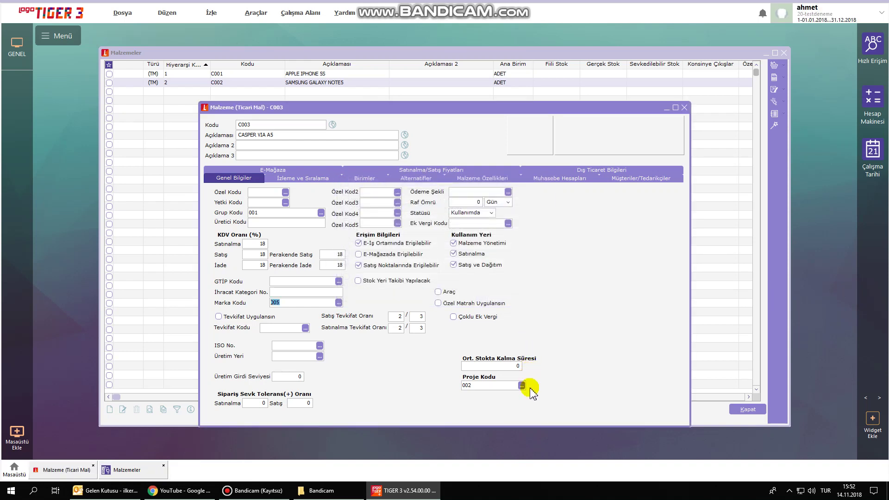
pyautogui.click(521, 386)
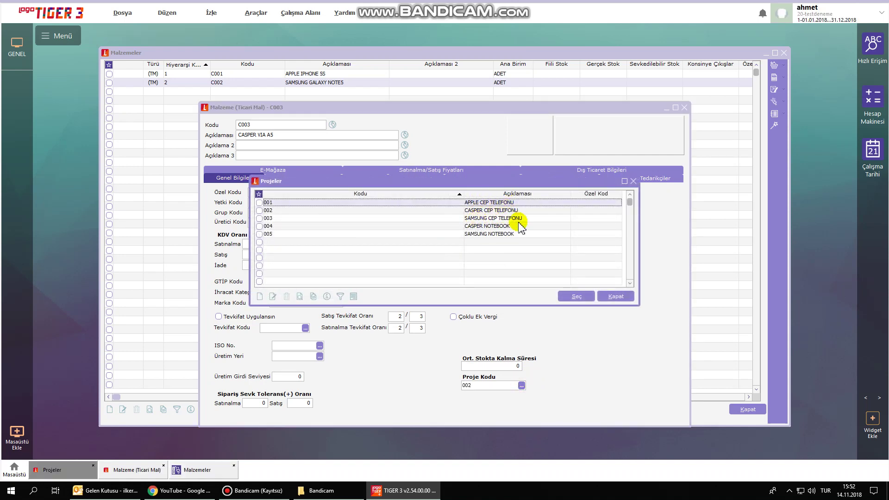
pyautogui.click(616, 296)
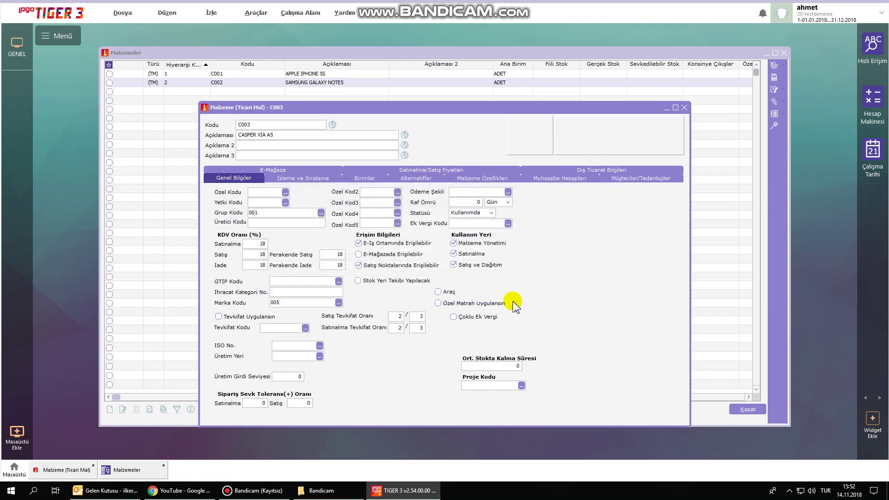
# Check the Birimler and Malzeme Özellikleri pages, then show the Satınalma/Satış Fiyatları page.
pyautogui.click(365, 178)
pyautogui.click(243, 290)
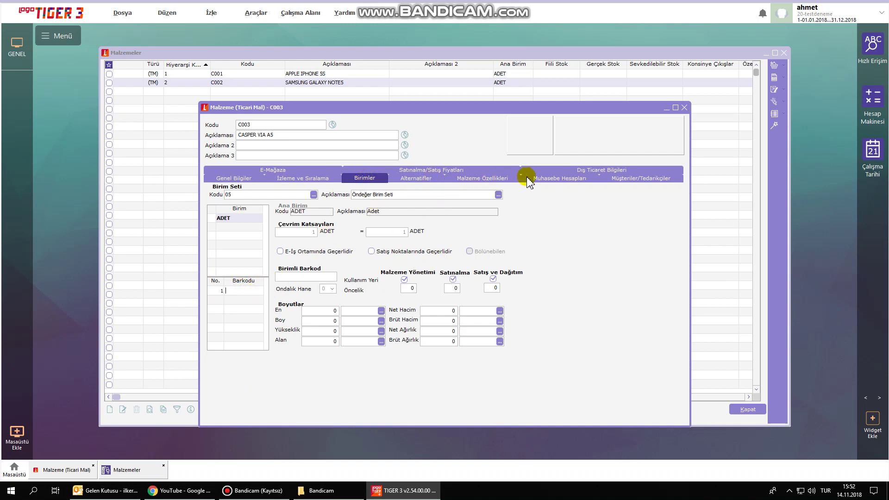
pyautogui.click(491, 177)
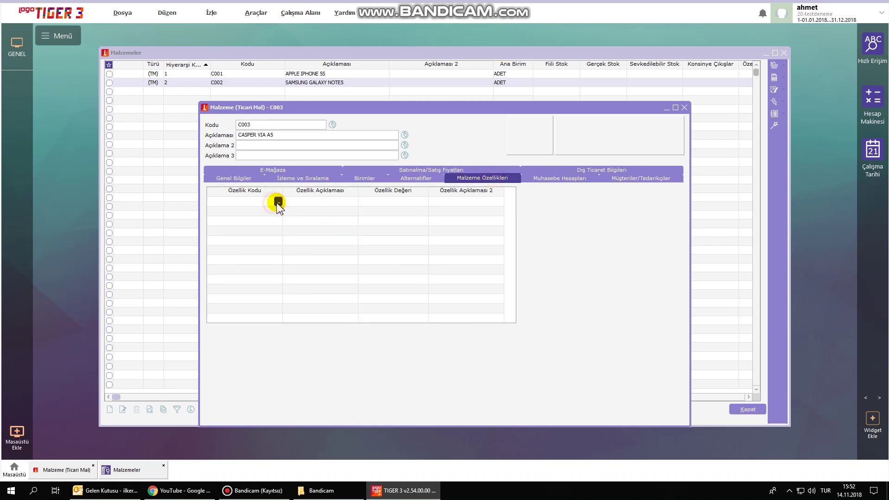
pyautogui.click(278, 203)
pyautogui.moveTo(383, 183); pyautogui.dragTo(398, 170)
pyautogui.moveTo(453, 159); pyautogui.dragTo(490, 146)
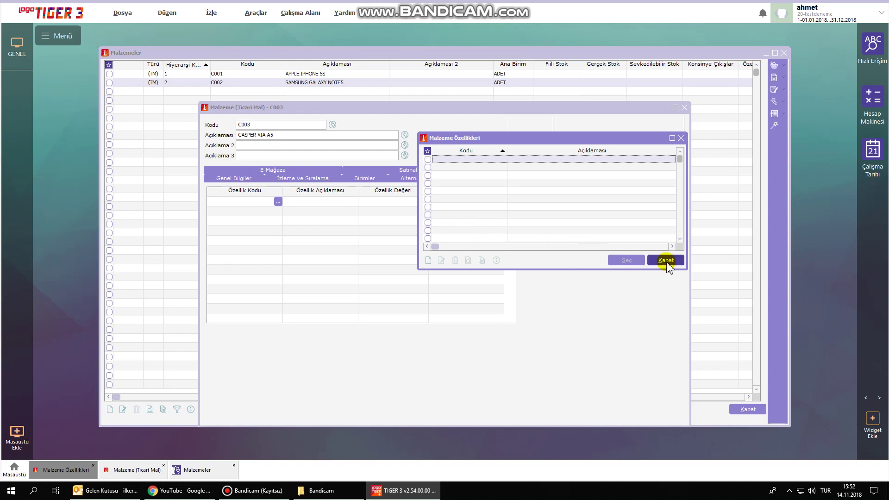
pyautogui.click(667, 262)
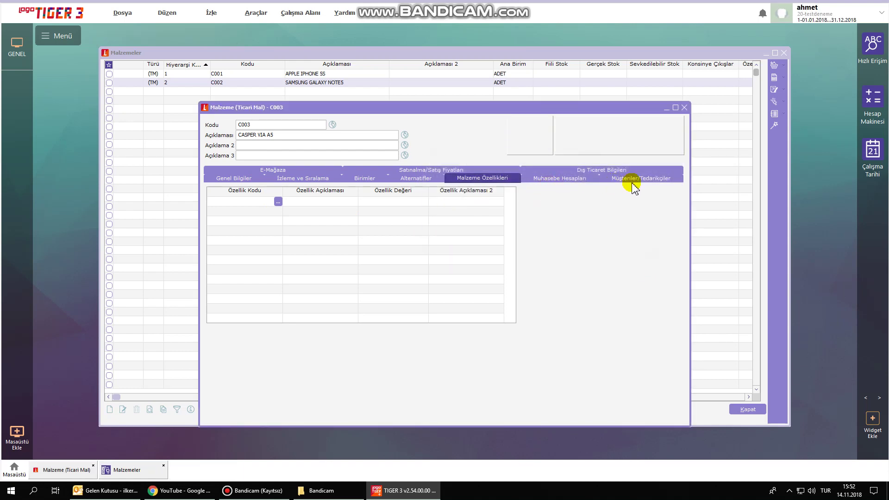
pyautogui.click(424, 171)
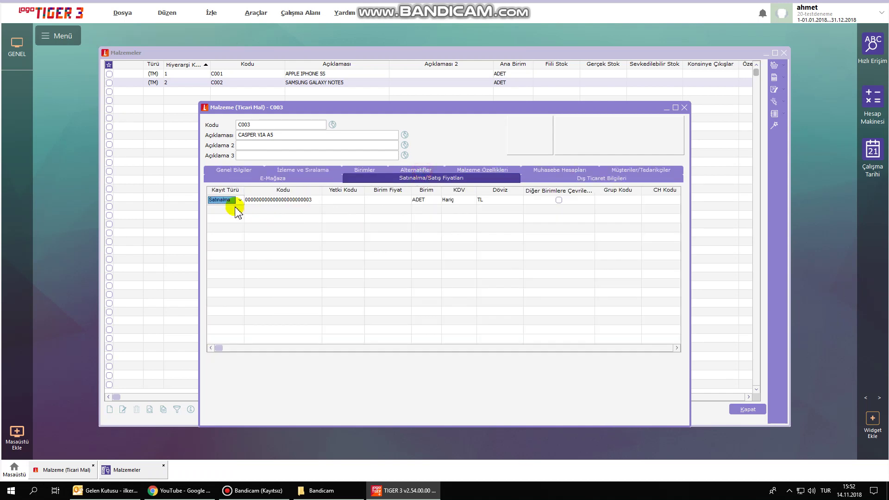
# Enter a purchase unit price of 600 with KDV Dahil.
pyautogui.click(387, 201)
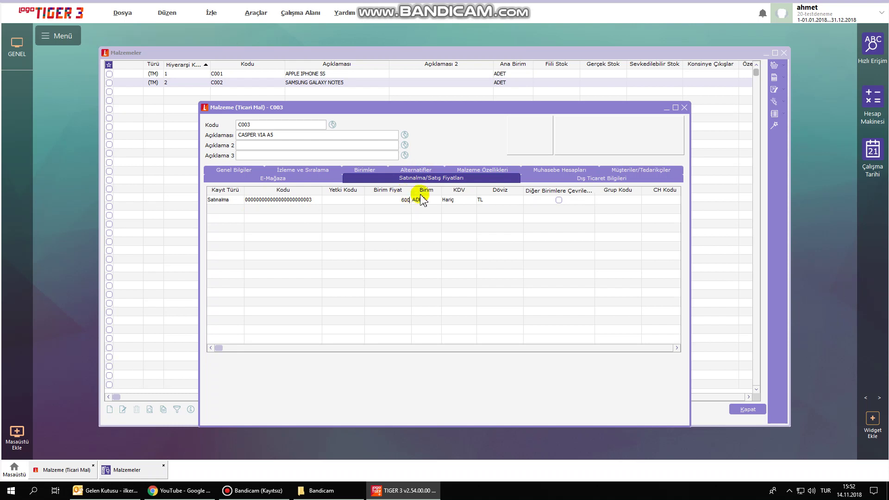
pyautogui.write('600')
pyautogui.click(488, 200)
pyautogui.click(460, 203)
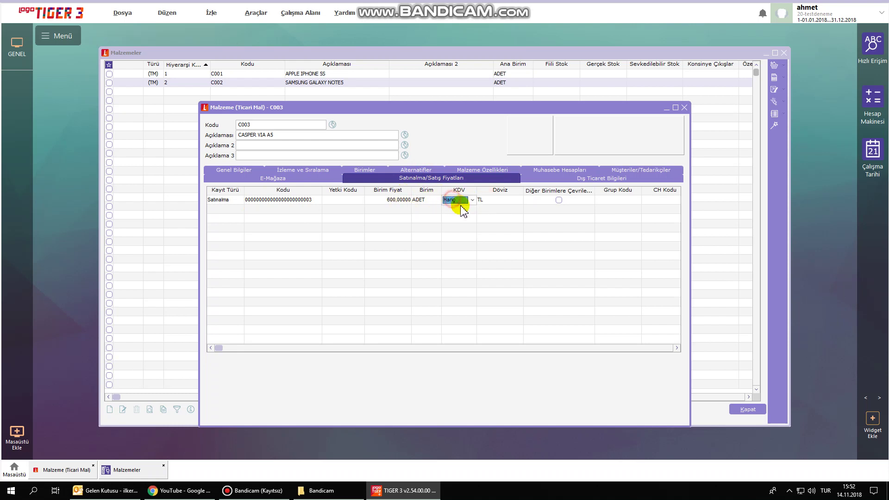
pyautogui.click(461, 206)
pyautogui.click(452, 215)
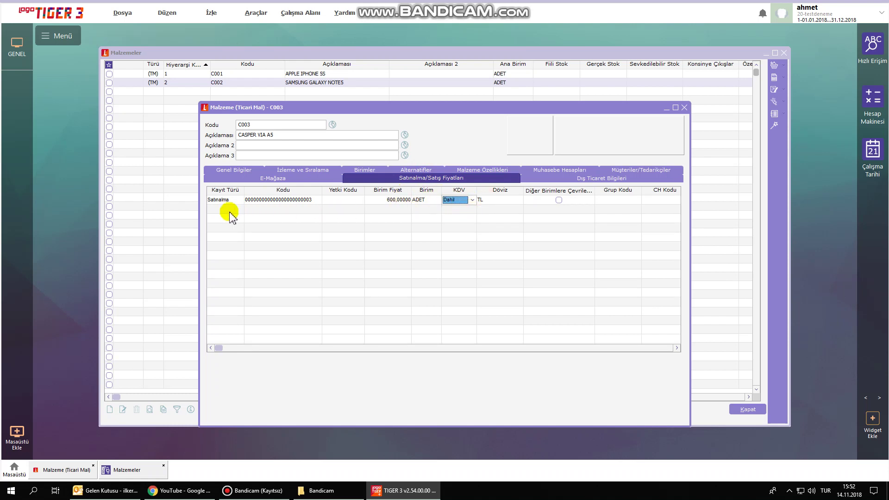
# Add a Satış price row of 1.750 with KDV Dahil.
pyautogui.click(210, 212)
pyautogui.click(240, 209)
pyautogui.click(228, 226)
pyautogui.click(394, 212)
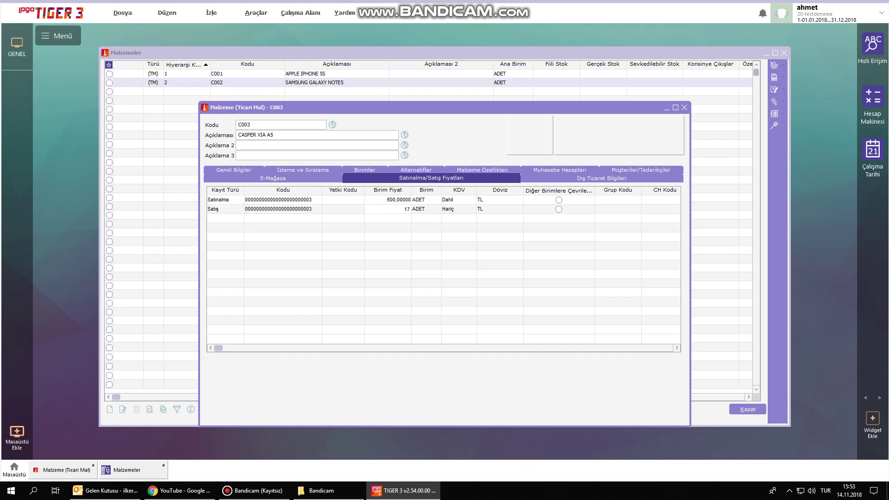
pyautogui.click(453, 209)
pyautogui.click(465, 211)
pyautogui.click(465, 225)
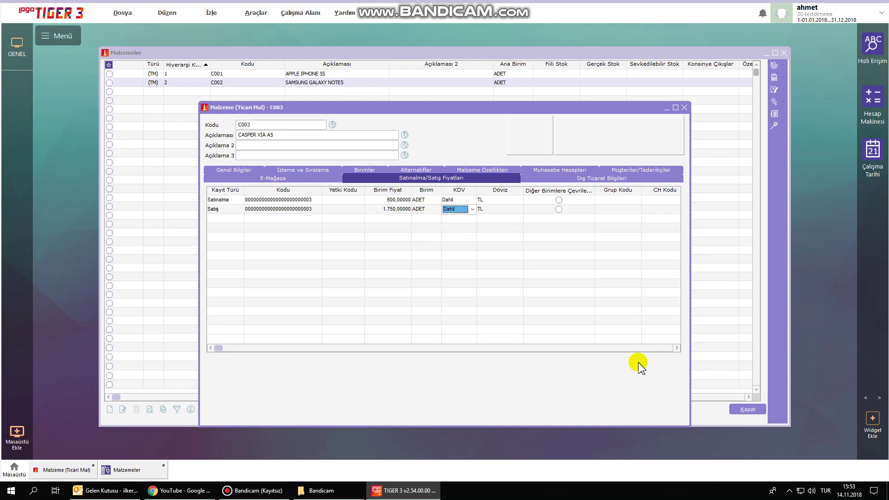
# Enlarge the material form and save the CASPER VIA A5 card.
pyautogui.moveTo(430, 118); pyautogui.dragTo(420, 75)
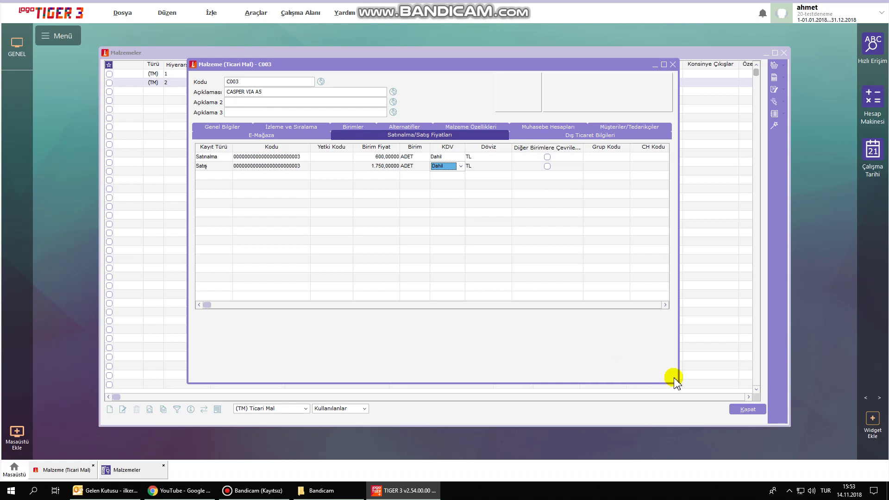
pyautogui.moveTo(677, 384); pyautogui.dragTo(805, 424)
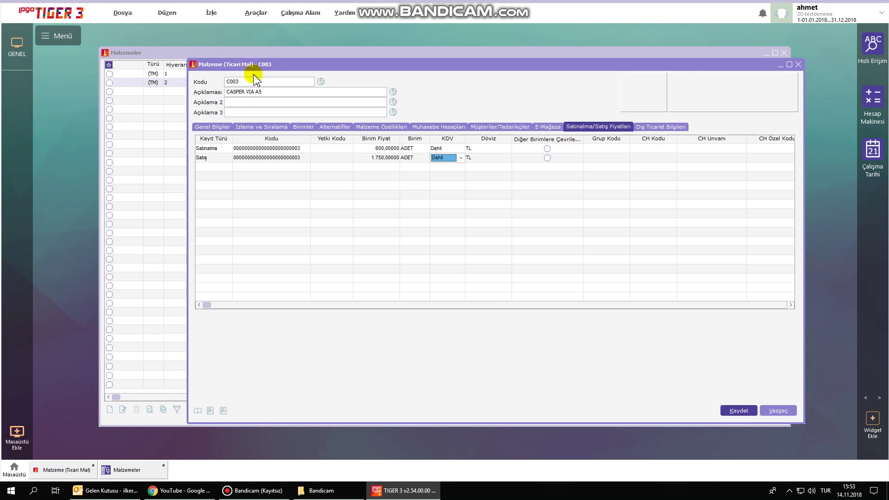
pyautogui.click(734, 411)
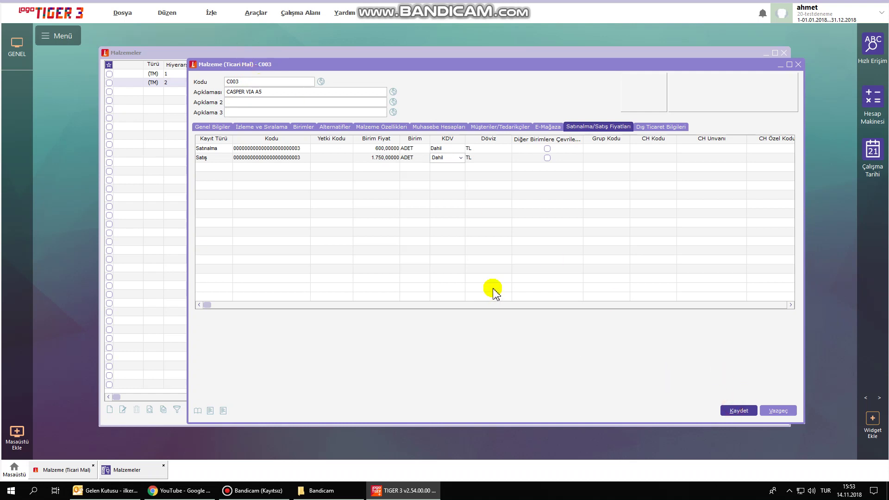
pyautogui.rightClick(308, 131)
# Add material PC001 CASPER NOTEBOOK with group 002 NOTEBOOK, brand 005 CASPER and project 004.
pyautogui.click(329, 137)
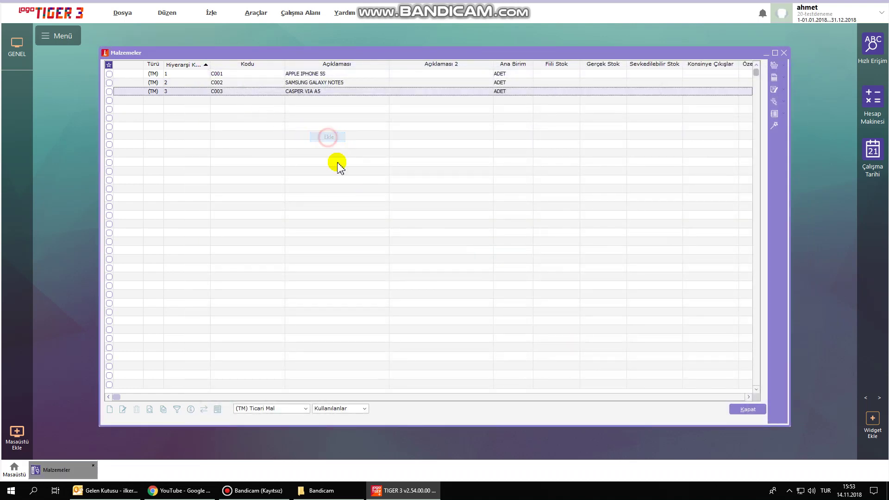
pyautogui.moveTo(337, 69); pyautogui.dragTo(384, 120)
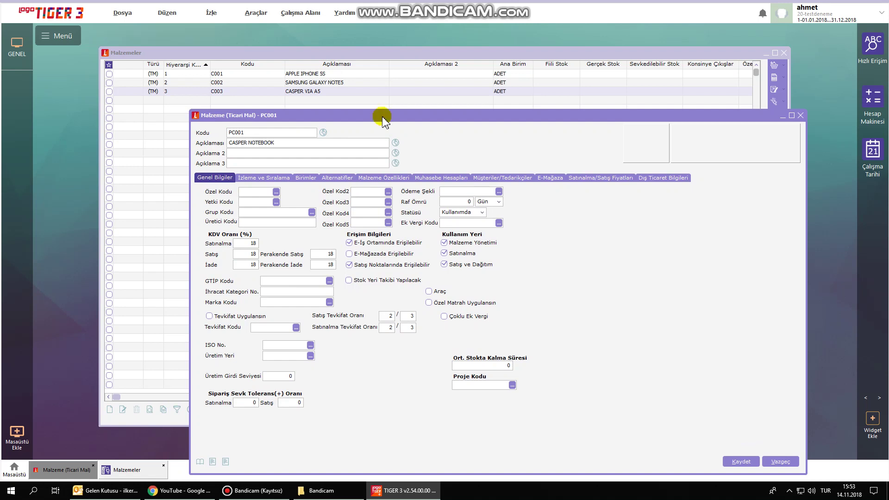
pyautogui.click(311, 212)
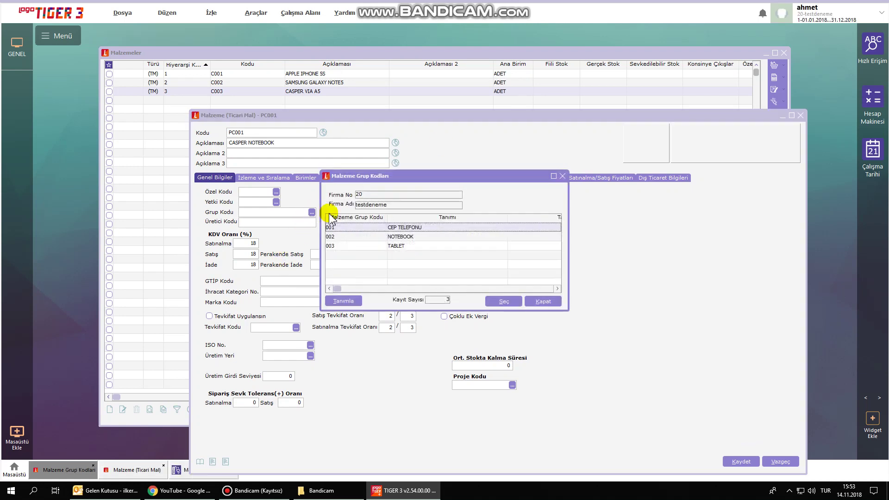
pyautogui.doubleClick(407, 239)
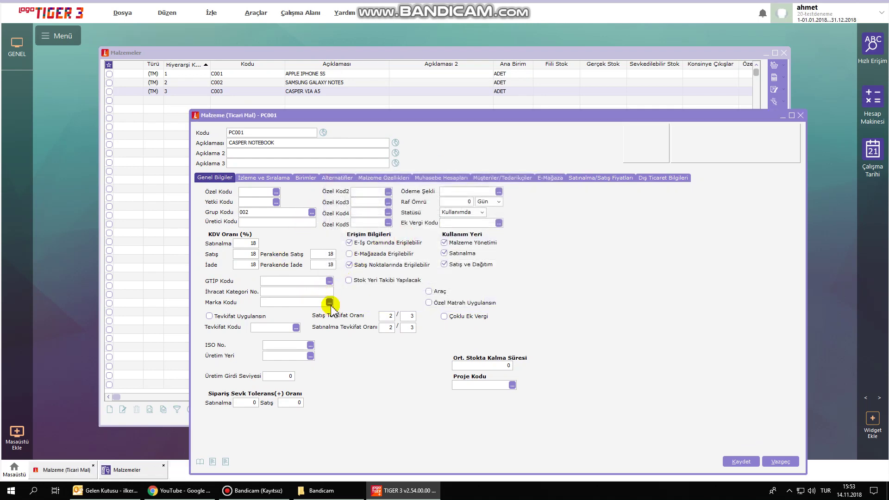
pyautogui.click(330, 302)
pyautogui.doubleClick(443, 231)
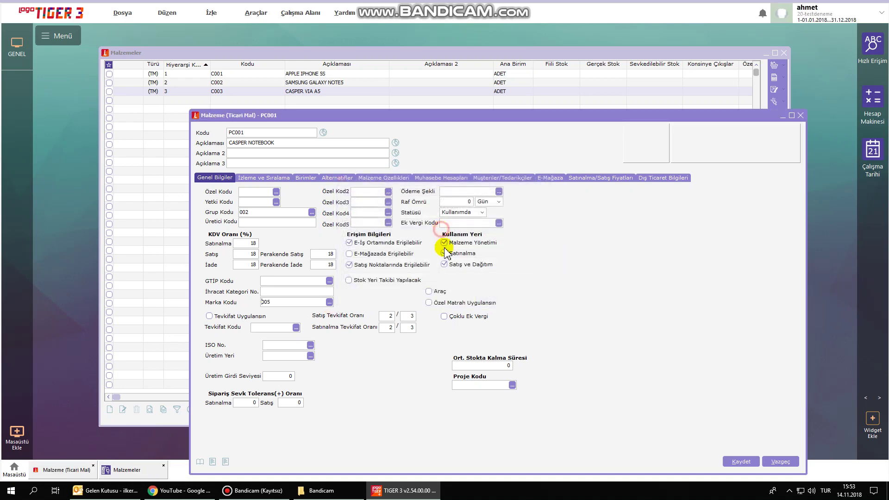
pyautogui.click(512, 385)
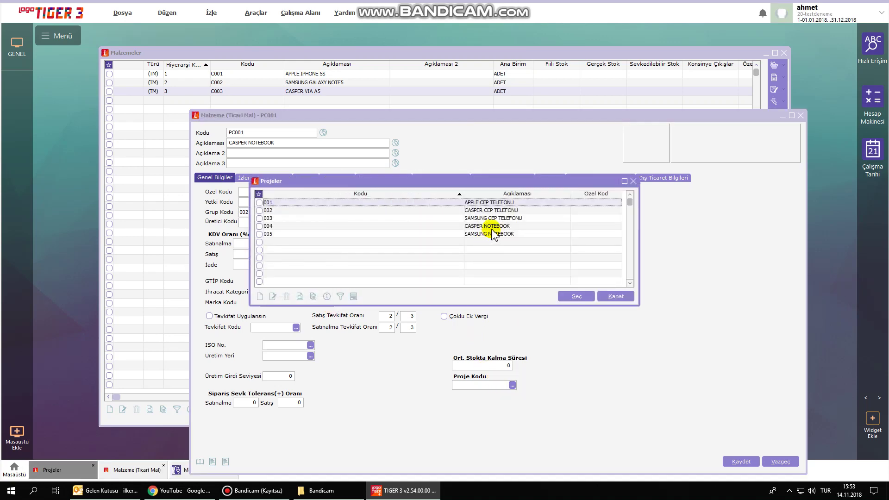
pyautogui.doubleClick(492, 228)
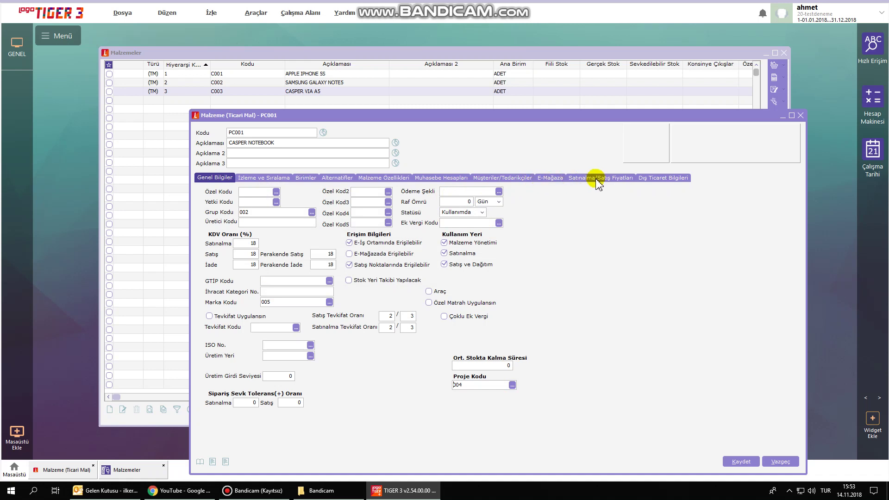
# Mark the 785 purchase price as VAT-inclusive (KDV Dahil).
pyautogui.click(608, 179)
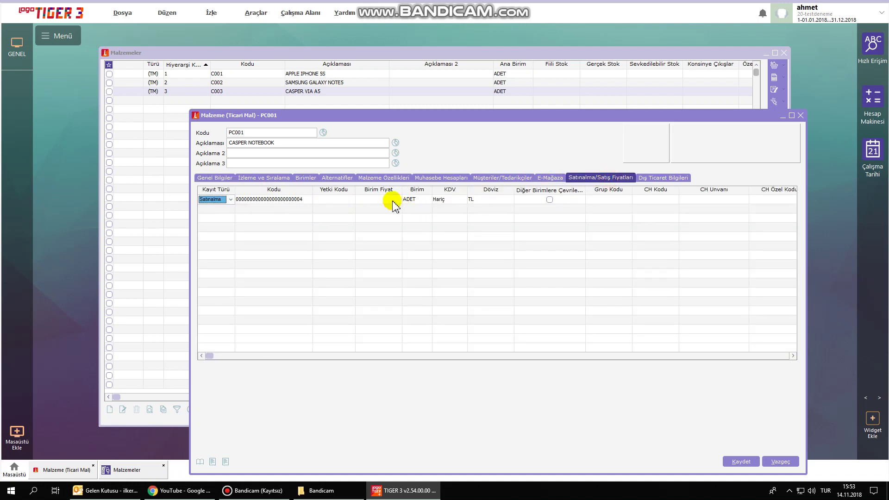
pyautogui.click(379, 200)
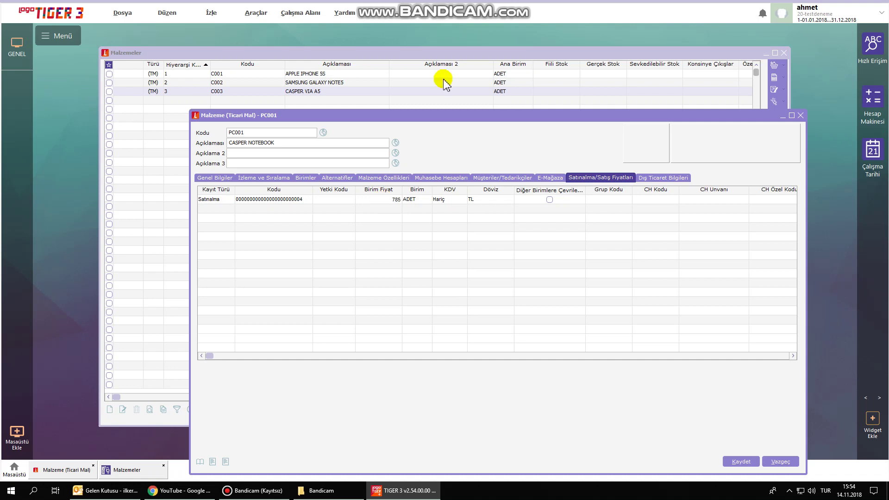
pyautogui.click(459, 203)
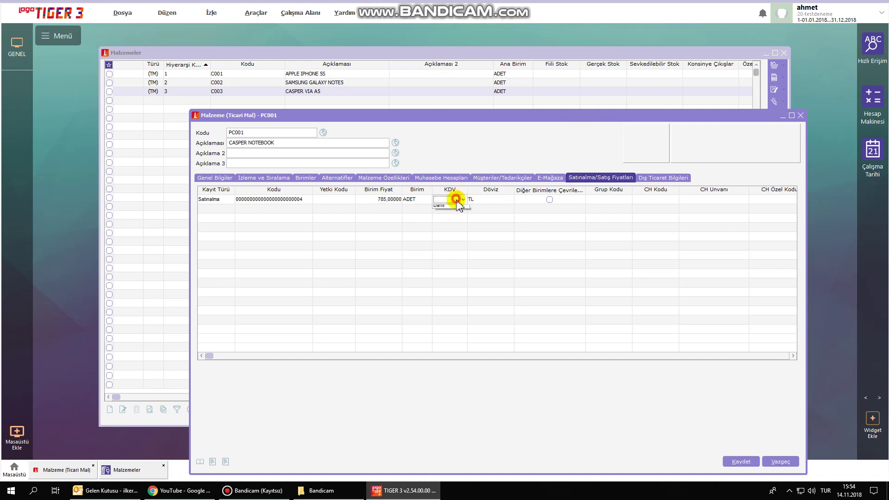
pyautogui.click(453, 217)
# Add a Satış price row of 1,350 with KDV Dahil.
pyautogui.click(230, 208)
pyautogui.click(230, 209)
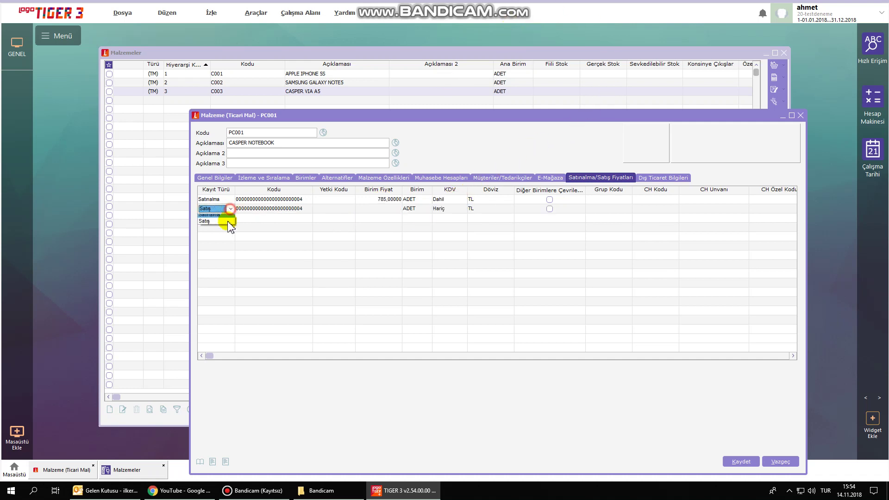
pyautogui.click(219, 224)
pyautogui.click(373, 211)
pyautogui.write('1350')
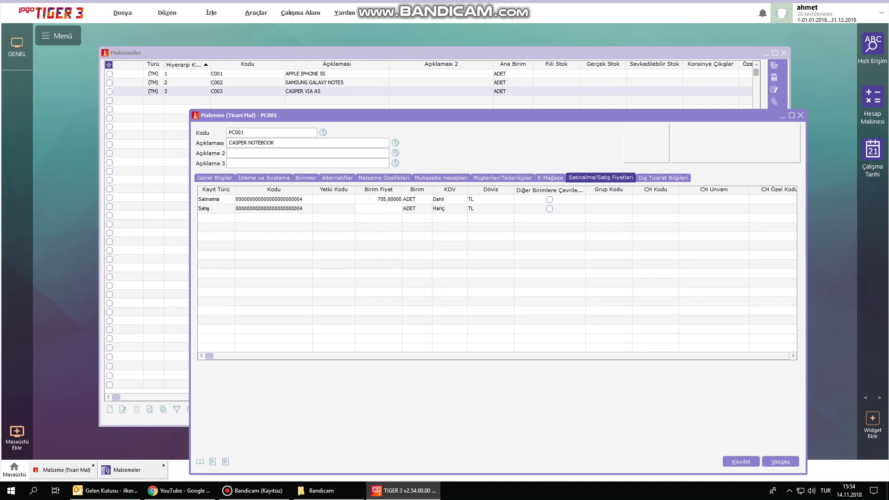
pyautogui.click(461, 208)
pyautogui.click(463, 208)
pyautogui.click(455, 226)
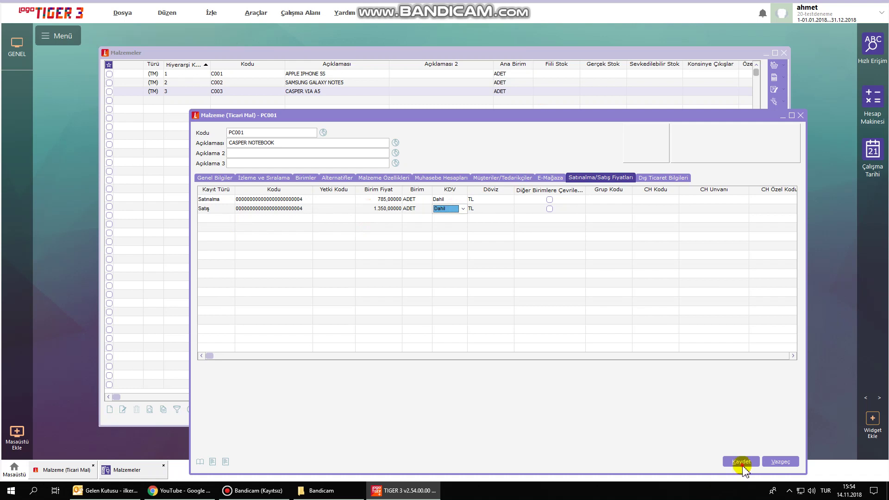
# Save the CASPER NOTEBOOK card and select SAMSUNG GALAXY NOTE5 in the list.
pyautogui.click(732, 462)
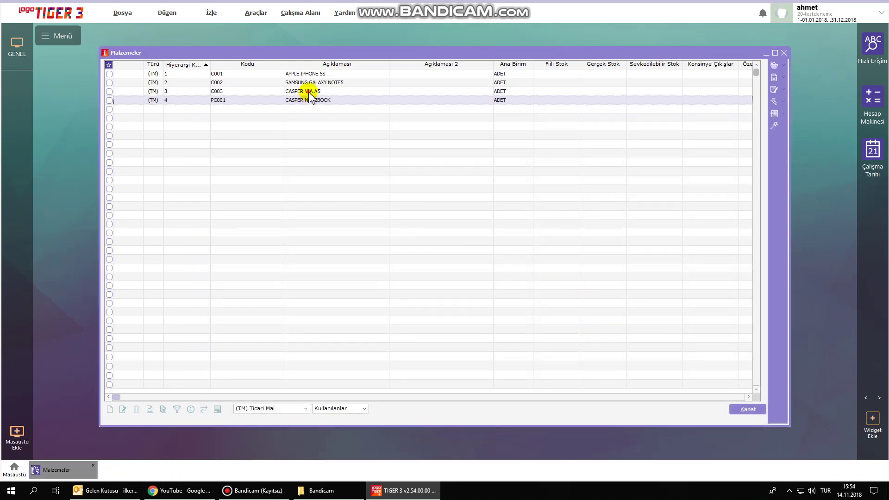
pyautogui.click(310, 100)
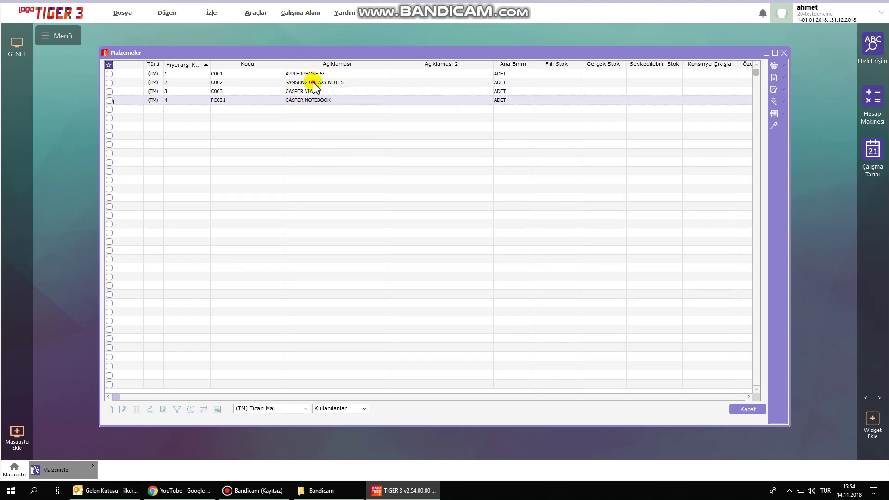
pyautogui.click(313, 83)
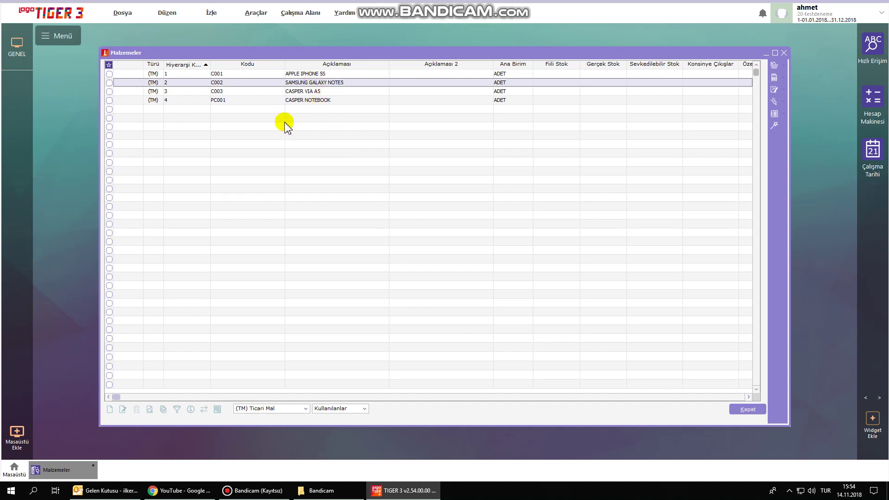
# Start material T001 SAMSUNG TABLET with group TABLET and brand SAMSUNG.
pyautogui.press('Insert')
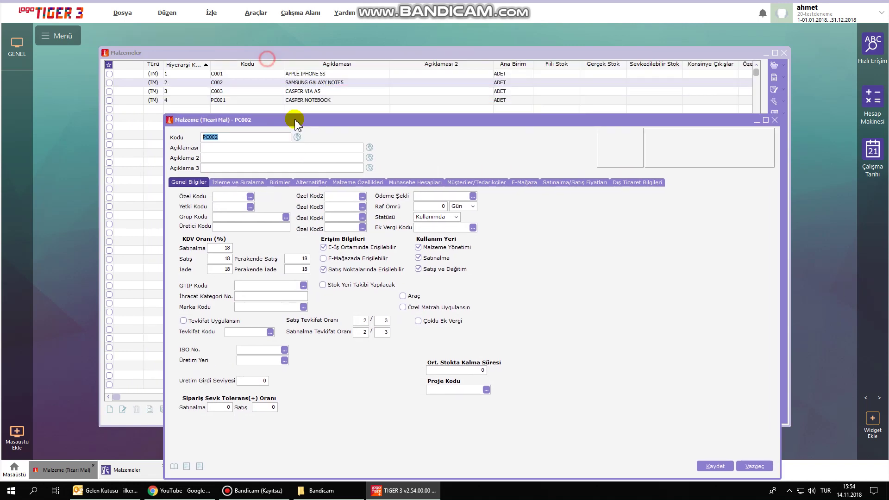
pyautogui.write('T001')
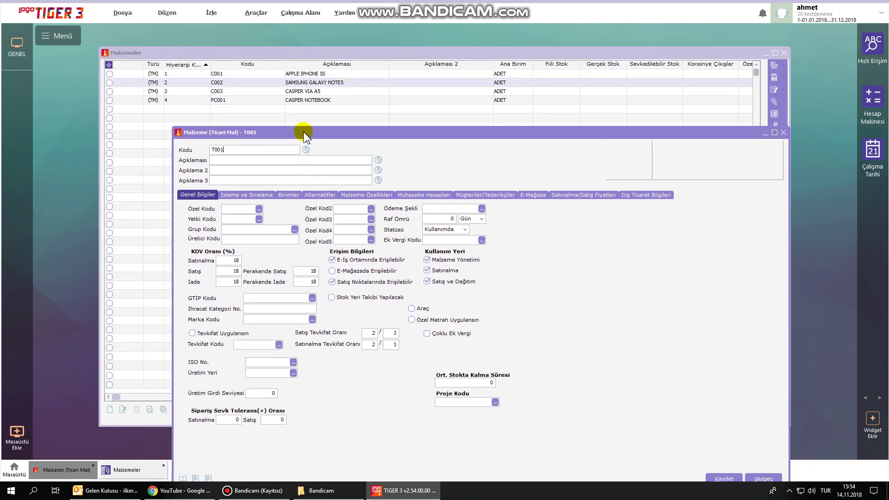
pyautogui.write('SAMSUNG TABLET')
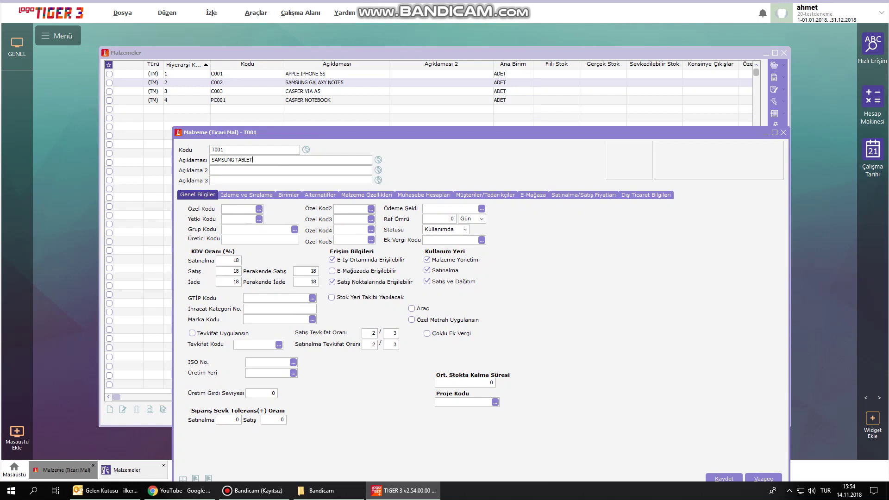
pyautogui.click(295, 229)
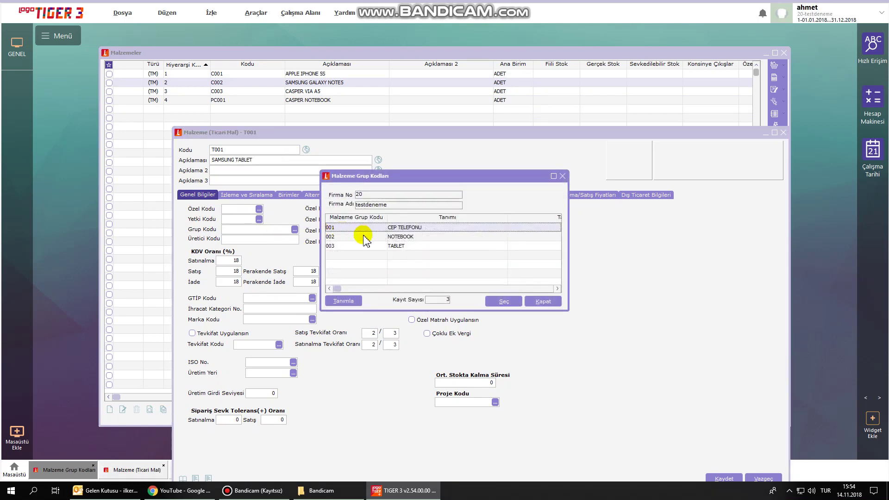
pyautogui.doubleClick(397, 246)
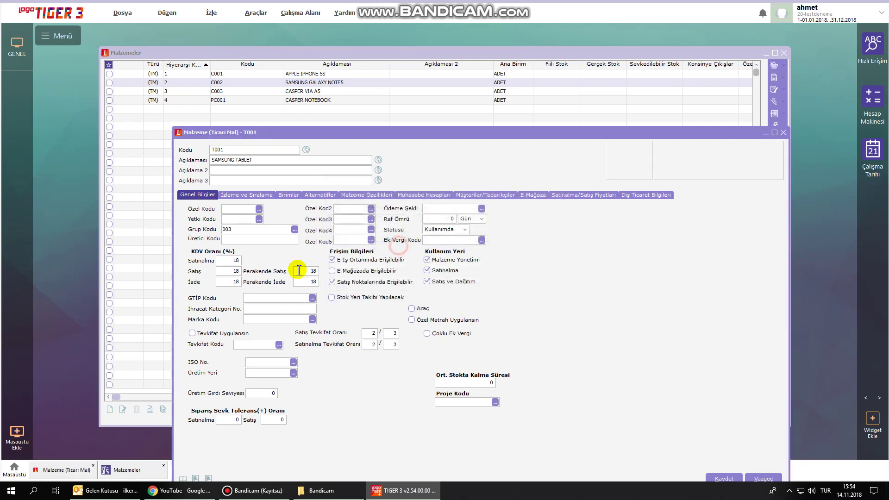
pyautogui.click(313, 319)
pyautogui.click(458, 207)
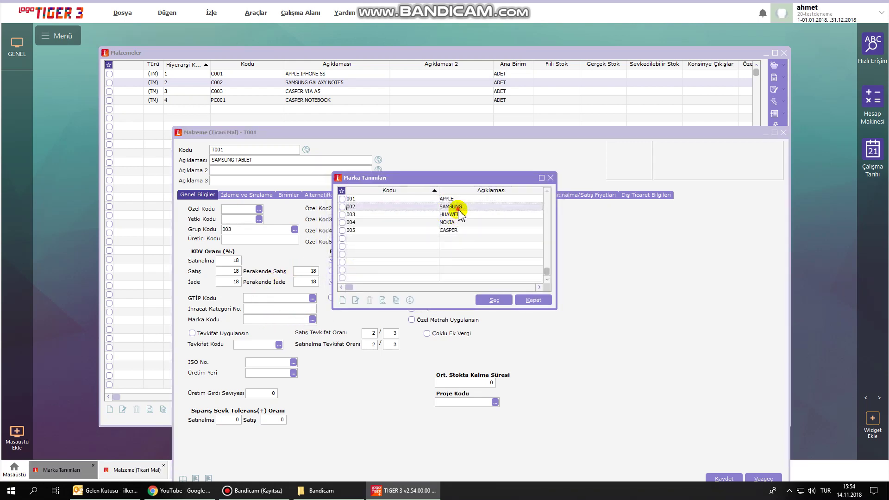
pyautogui.doubleClick(459, 208)
# Create project 006 SAMSUNG TABLET and assign it to the material.
pyautogui.click(495, 403)
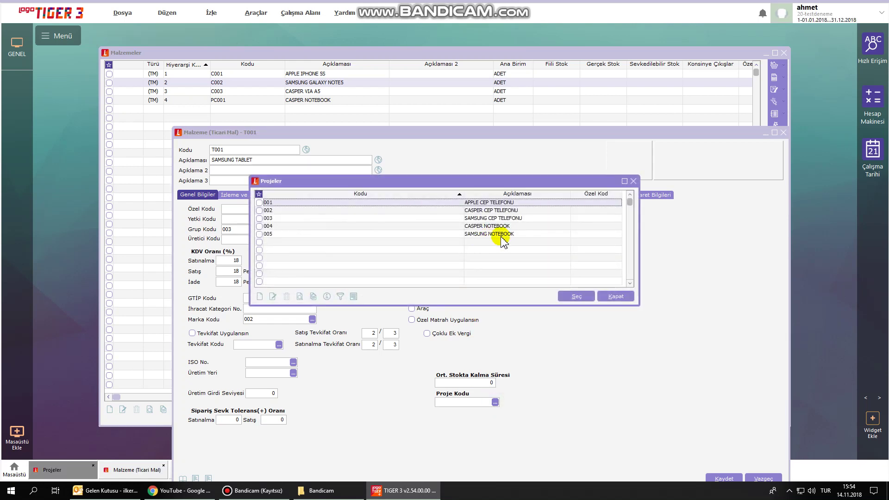
pyautogui.doubleClick(398, 253)
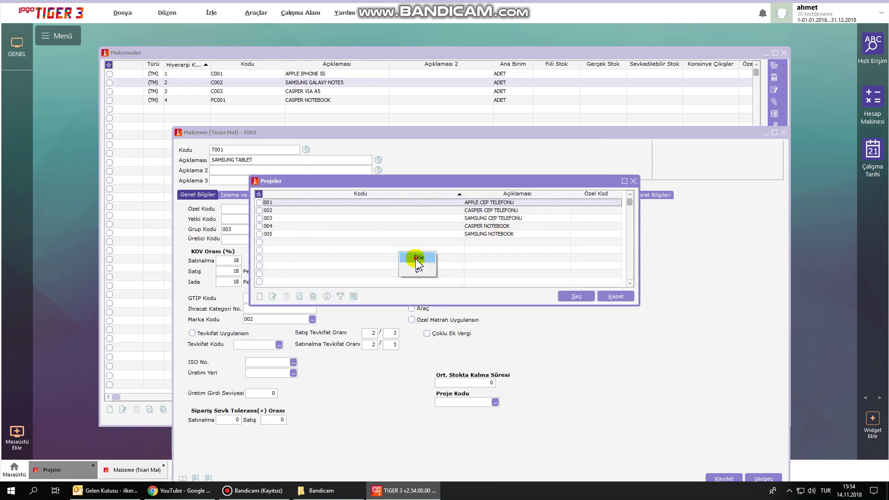
pyautogui.write('006')
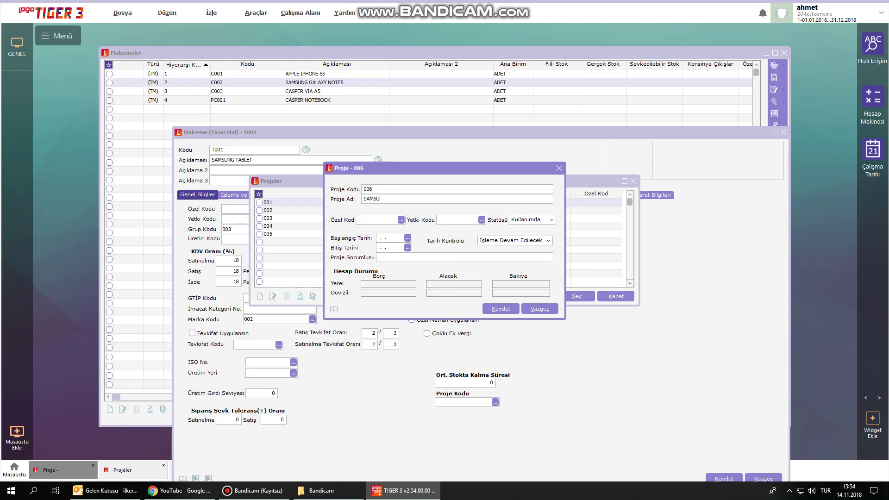
pyautogui.write('TABLET')
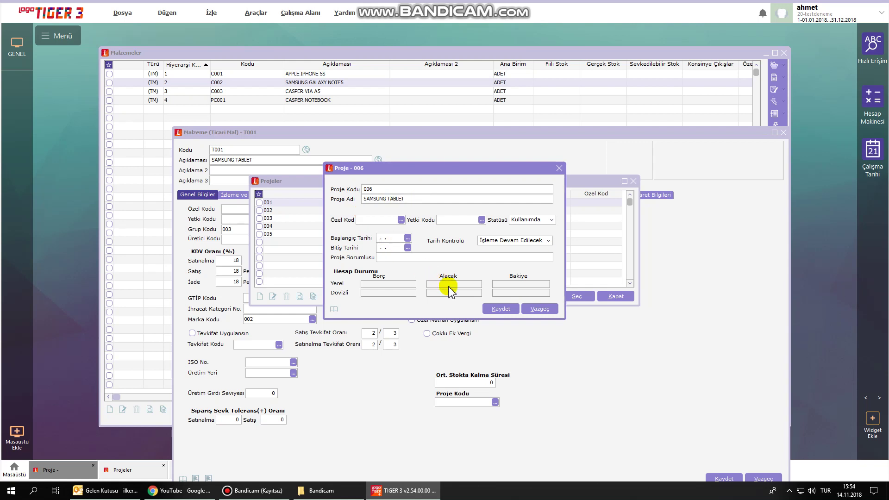
pyautogui.click(500, 308)
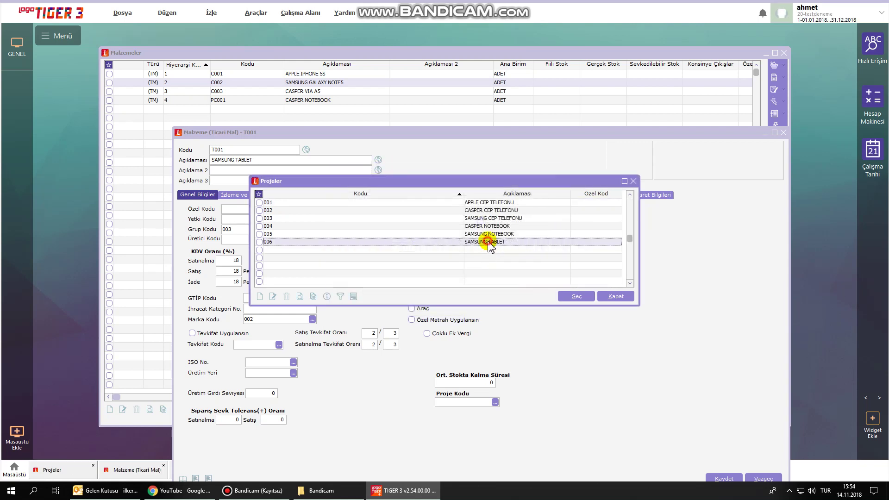
pyautogui.doubleClick(486, 242)
# Enter a VAT-inclusive purchase price of 540.
pyautogui.click(583, 194)
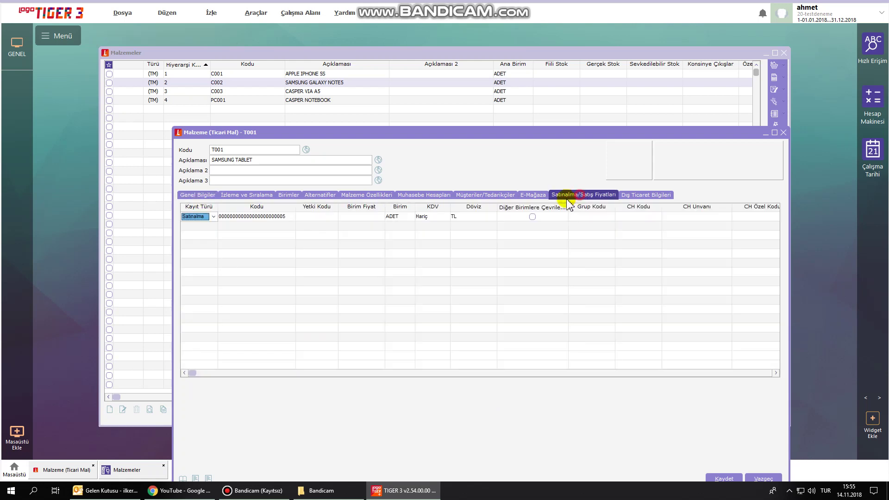
pyautogui.click(365, 221)
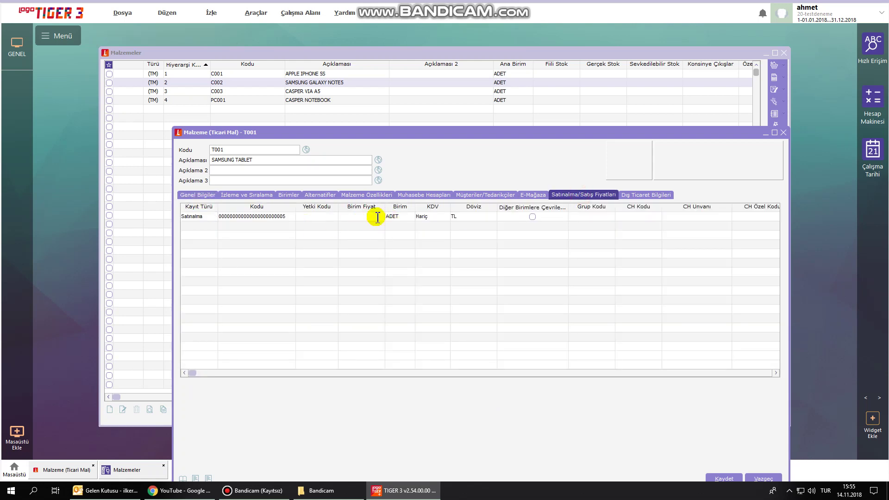
pyautogui.write('540')
pyautogui.click(427, 217)
pyautogui.click(434, 232)
# Add a VAT-inclusive Satış price of 990 and save the SAMSUNG TABLET card.
pyautogui.click(206, 225)
pyautogui.click(203, 245)
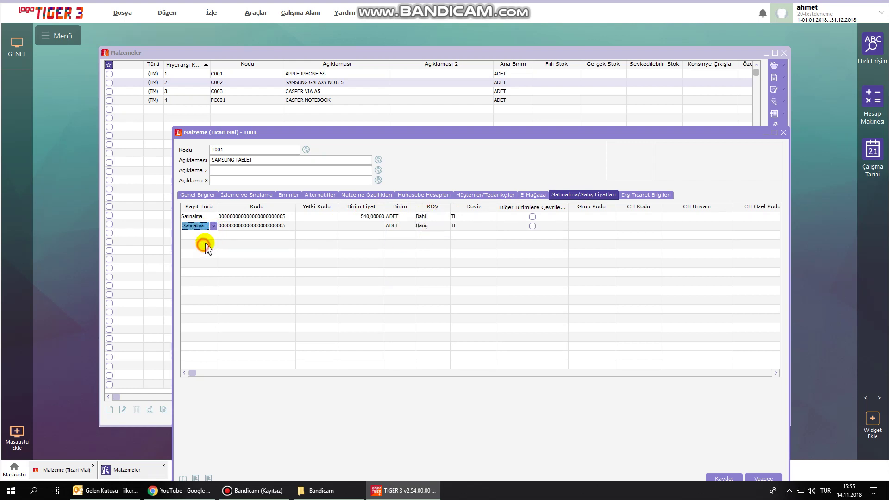
pyautogui.click(207, 225)
pyautogui.click(198, 242)
pyautogui.click(361, 225)
pyautogui.write('590')
pyautogui.click(417, 226)
pyautogui.click(444, 225)
pyautogui.click(439, 232)
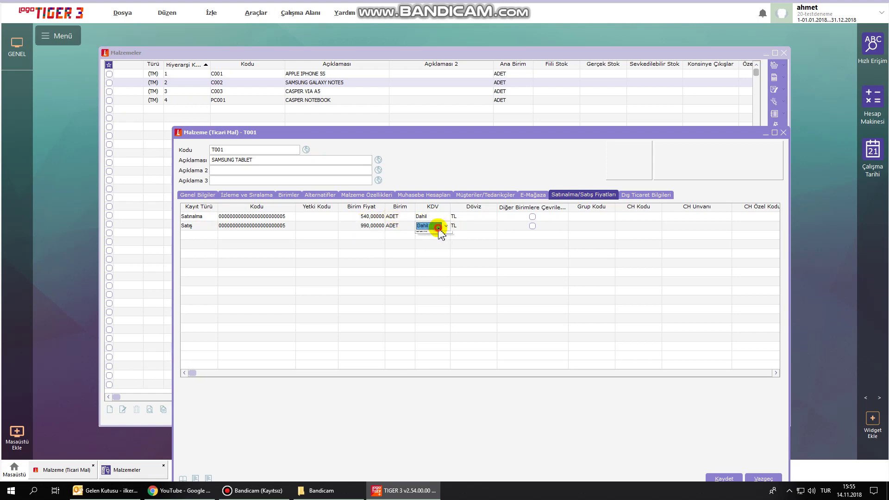
pyautogui.click(722, 479)
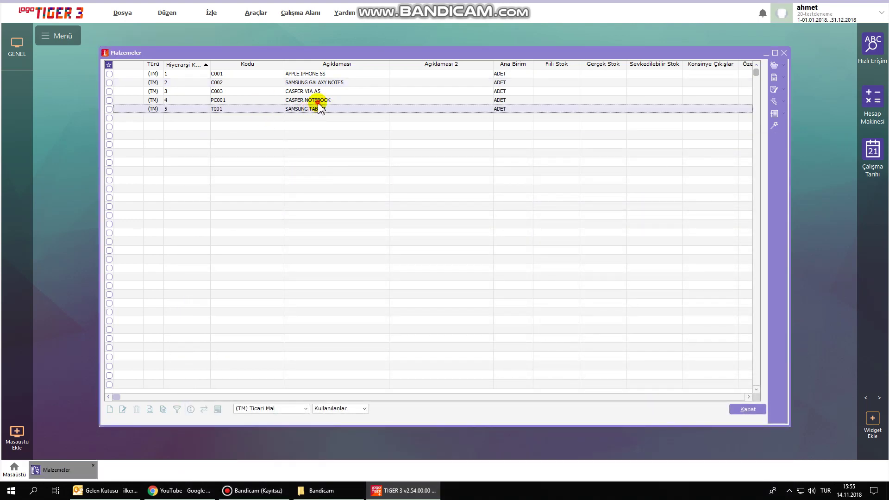
# Review the five saved materials, from CASPER NOTEBOOK and APPLE IPHONE 5S to SAMSUNG TABLET.
pyautogui.click(317, 100)
pyautogui.click(314, 92)
pyautogui.click(311, 83)
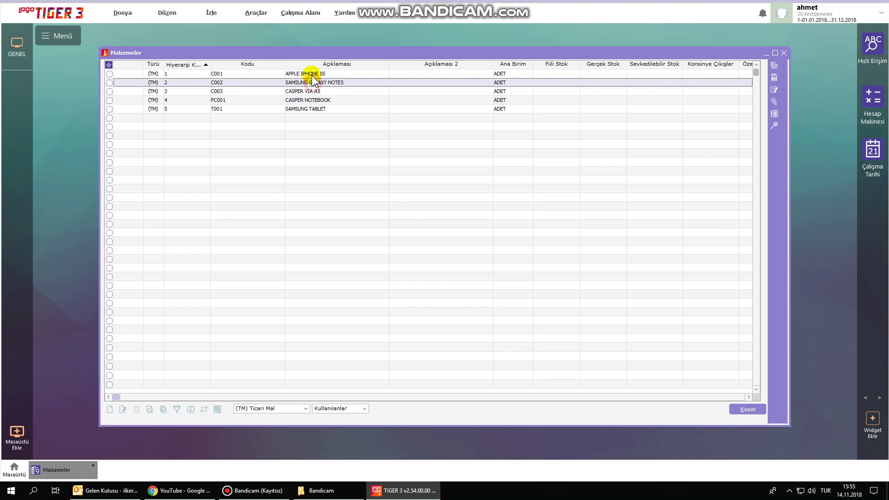
pyautogui.click(310, 74)
pyautogui.click(308, 83)
pyautogui.click(307, 91)
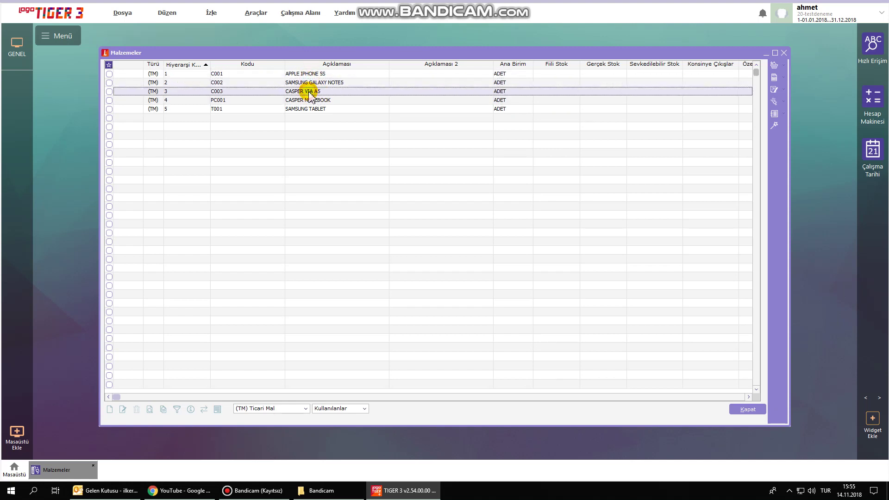
pyautogui.click(172, 110)
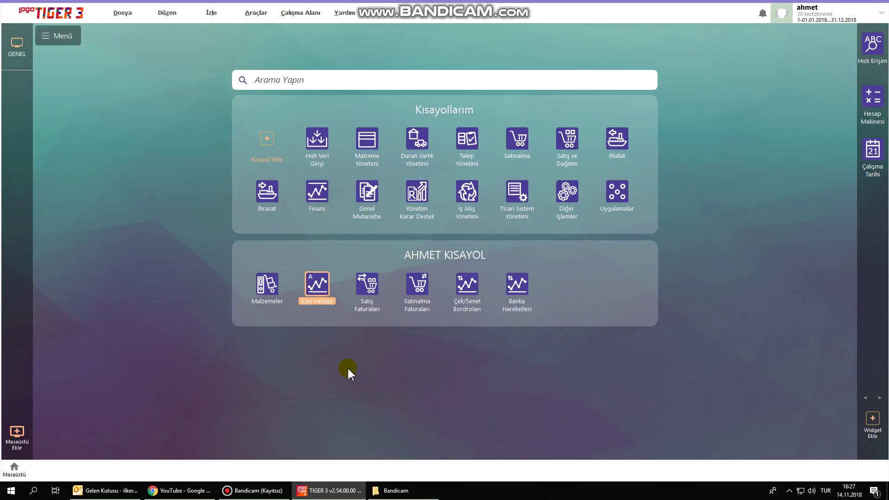
# Open Cari Hesaplar, hide the category tree, and add a new blank account card.
pyautogui.click(319, 287)
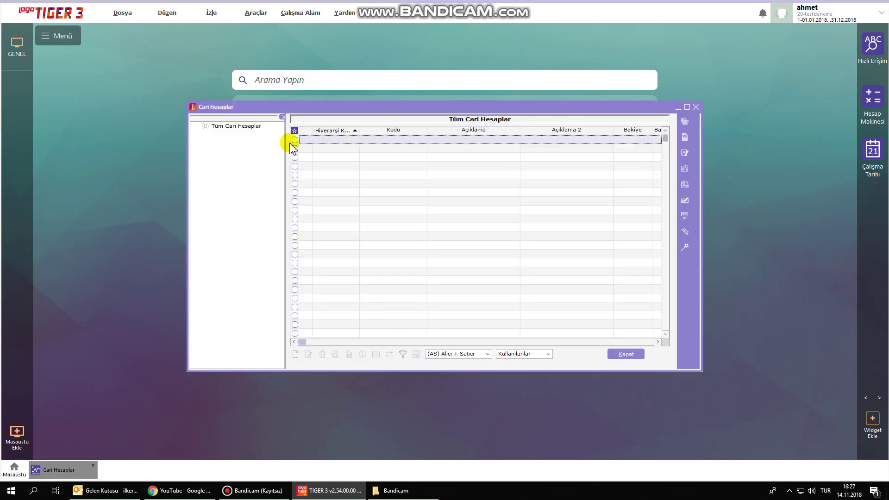
pyautogui.click(282, 117)
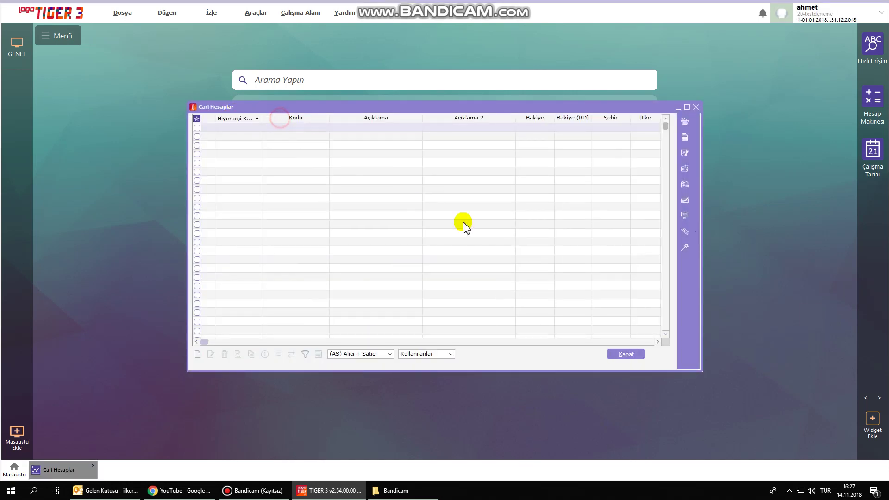
pyautogui.rightClick(363, 182)
pyautogui.click(427, 205)
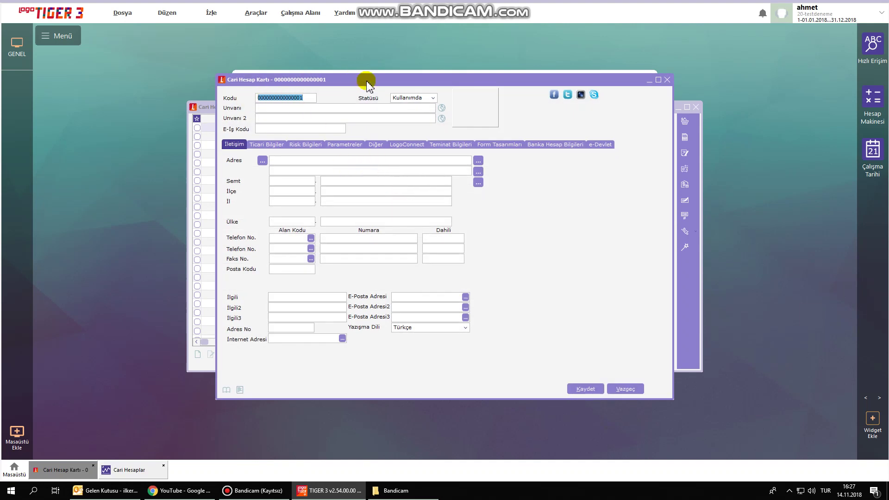
pyautogui.write('SATICI01')
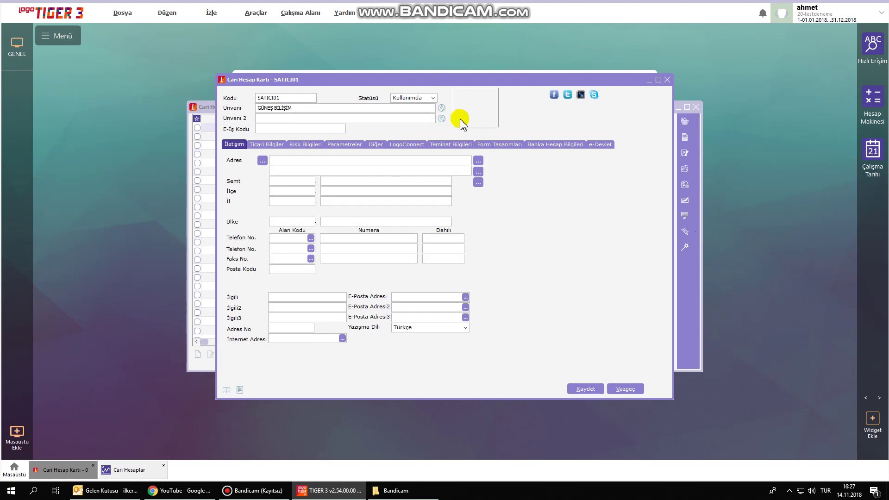
pyautogui.click(296, 160)
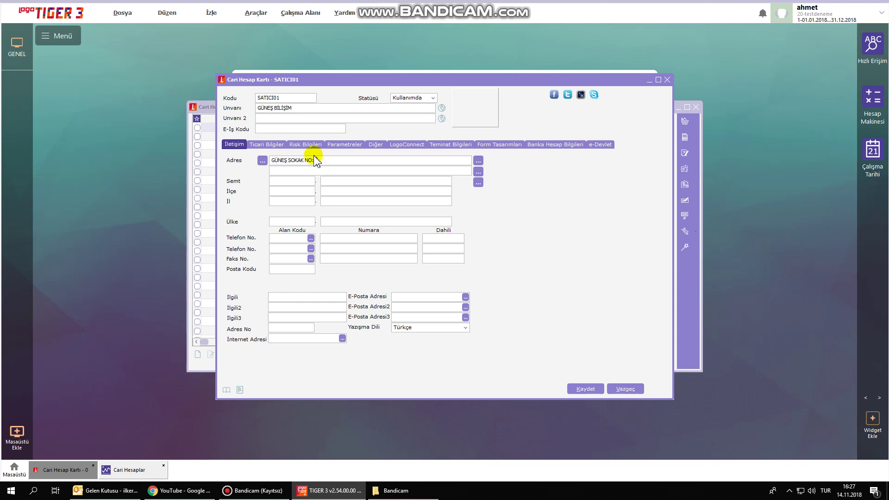
# Set the province to İSTANBUL and the district to ŞİŞLİ.
pyautogui.click(334, 201)
pyautogui.write('İSTANBUL')
pyautogui.click(359, 189)
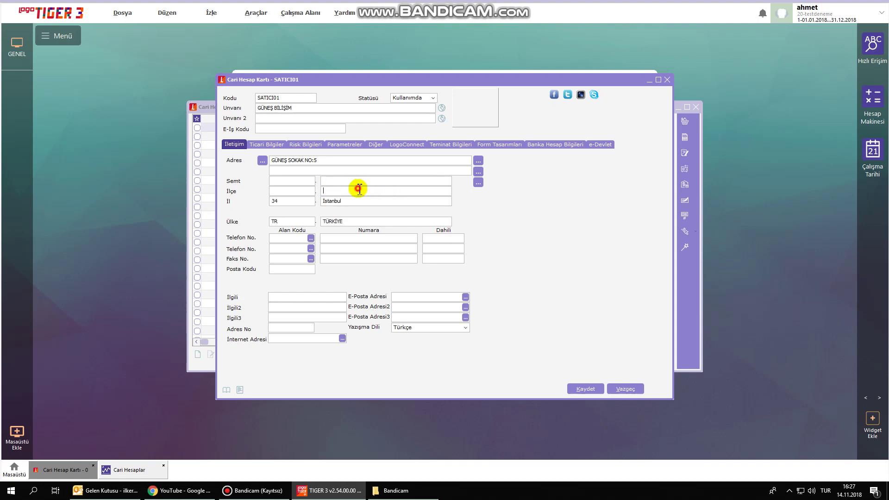
pyautogui.write('ŞİŞLİ')
pyautogui.click(282, 202)
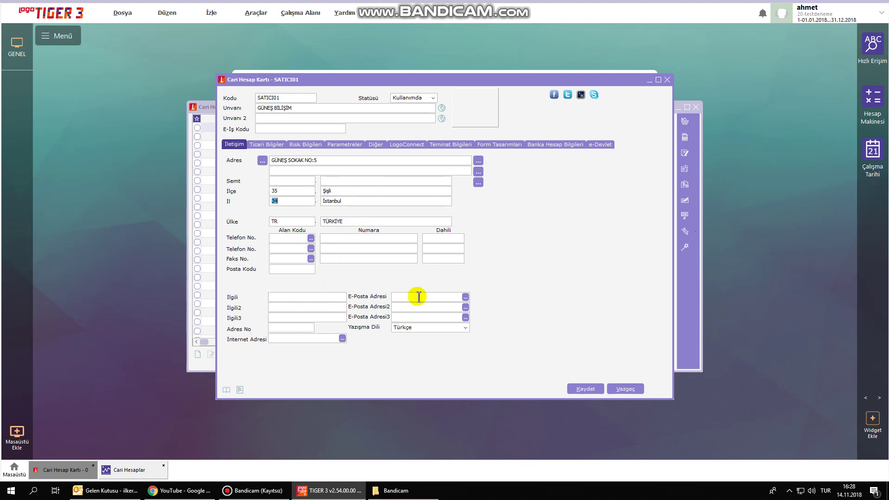
pyautogui.click(262, 145)
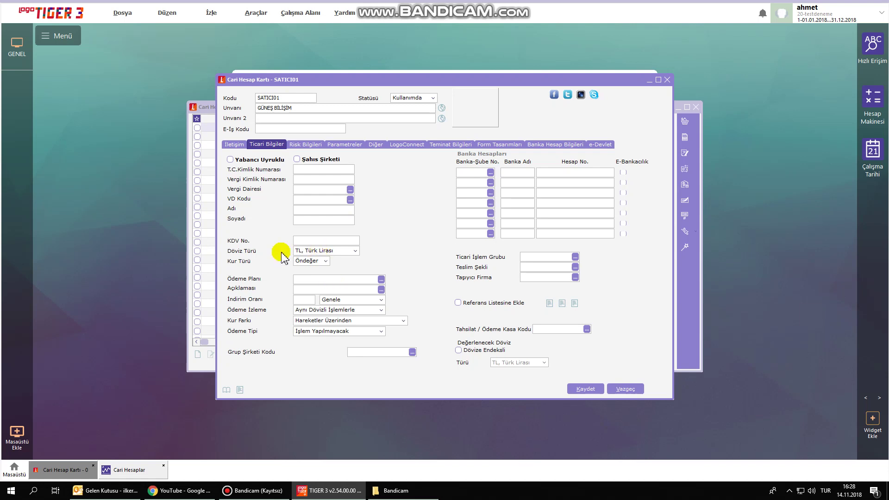
# Keep the currency as Turkish lira and review the risk, parameter and other-details tabs.
pyautogui.click(345, 252)
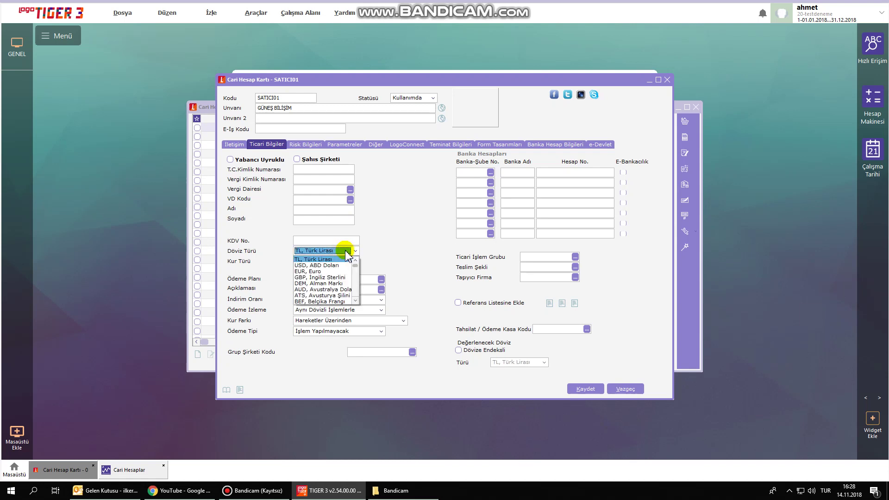
pyautogui.click(346, 254)
pyautogui.click(417, 211)
pyautogui.click(308, 144)
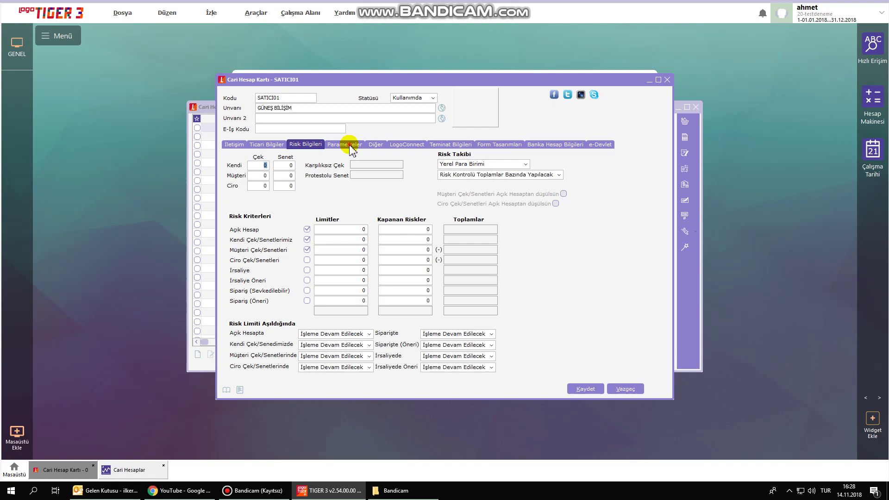
pyautogui.click(350, 147)
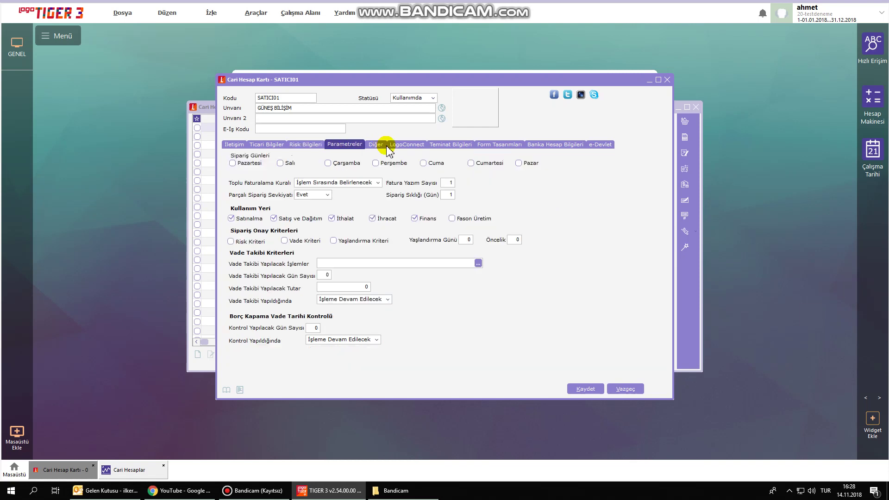
pyautogui.click(374, 144)
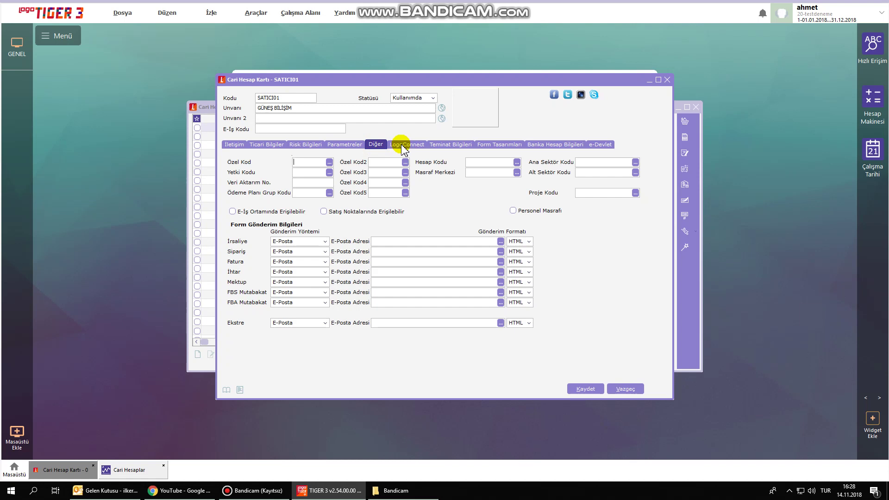
# Review the LogoConnect, collateral, form, bank and e-government tabs, then save the card.
pyautogui.click(405, 145)
pyautogui.click(442, 145)
pyautogui.click(496, 145)
pyautogui.click(555, 148)
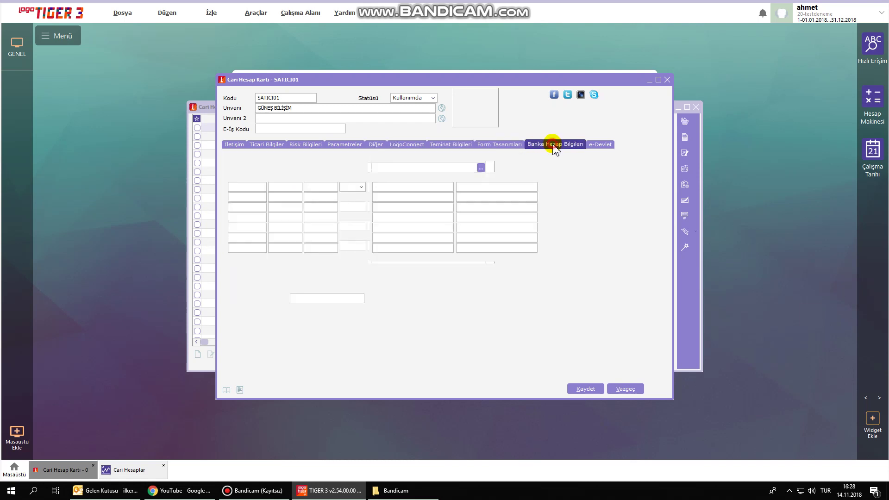
pyautogui.click(445, 145)
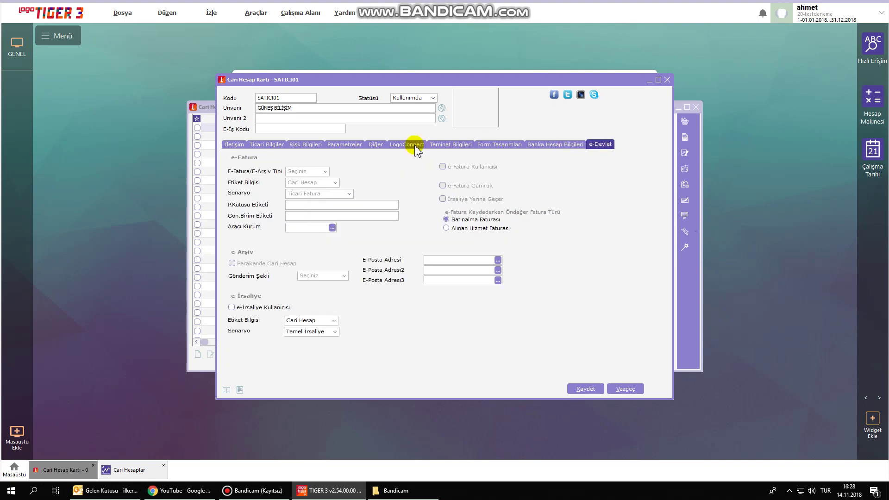
pyautogui.click(408, 145)
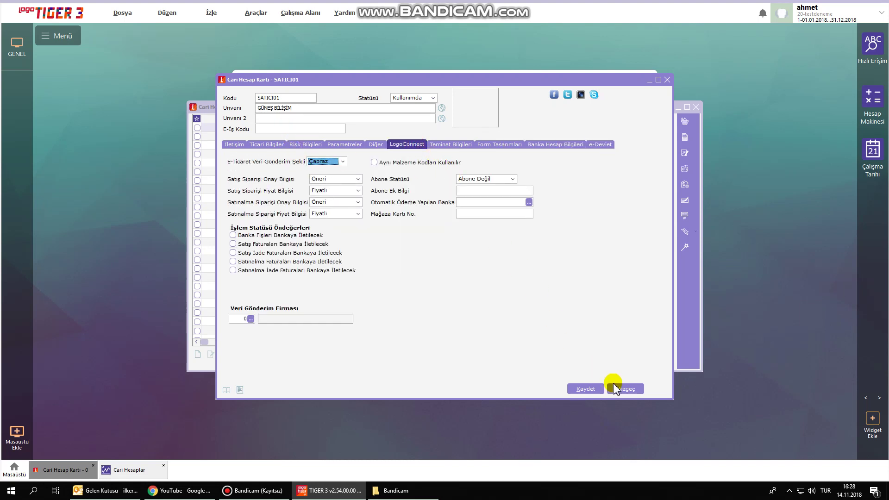
pyautogui.click(586, 389)
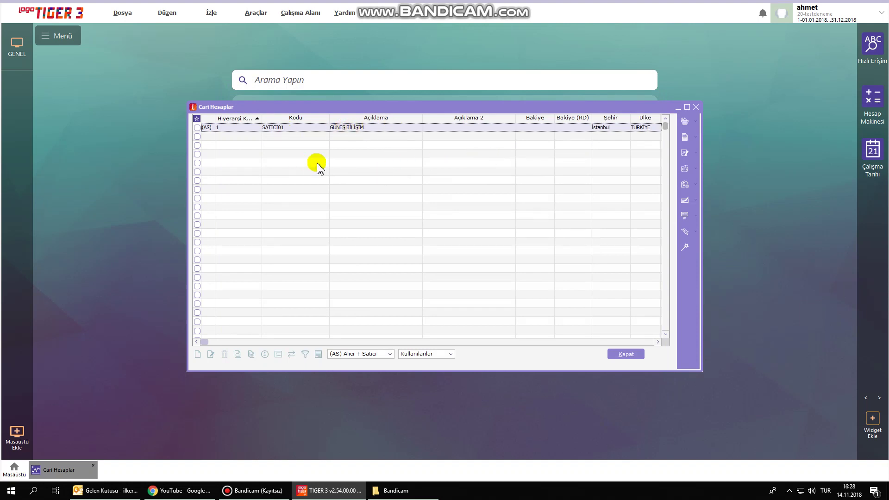
# Add customer ALICI01 AY TURİZM with its Yayla Sokak, Ankara address and save it.
pyautogui.rightClick(321, 165)
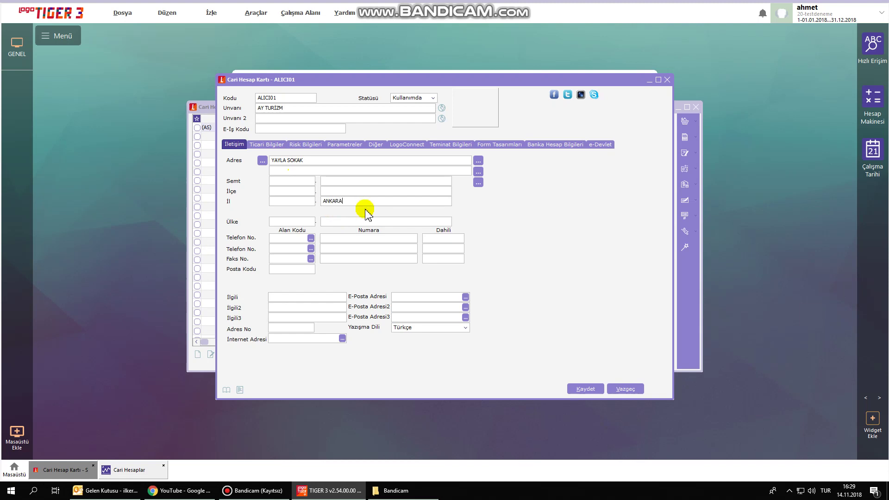
pyautogui.click(340, 191)
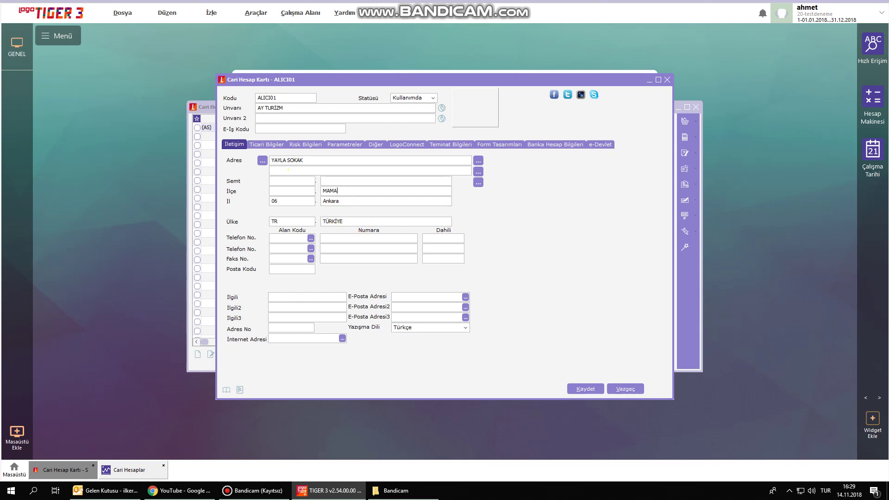
pyautogui.click(587, 390)
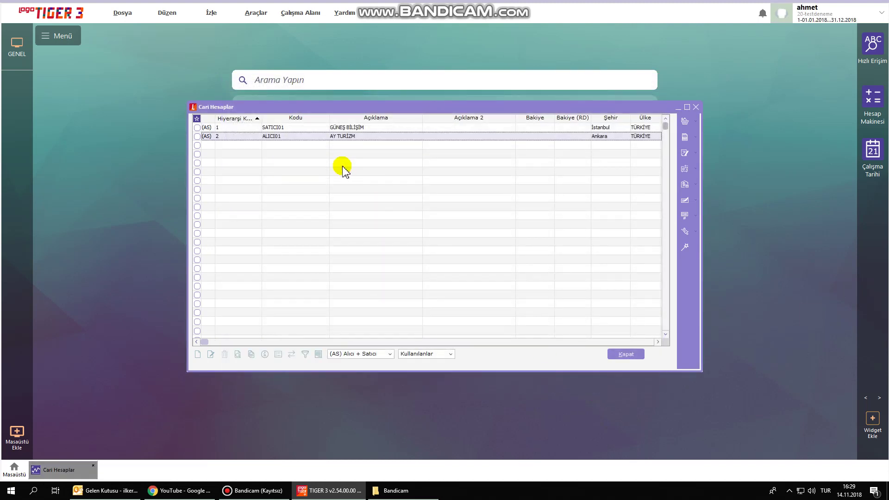
# Select both accounts, dismiss the Excel export options, and close the Cari Hesaplar list.
pyautogui.click(350, 128)
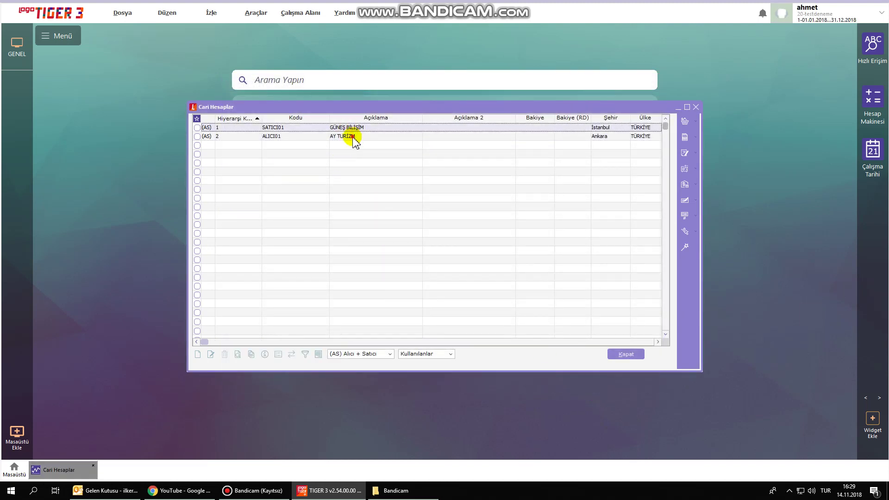
pyautogui.click(353, 137)
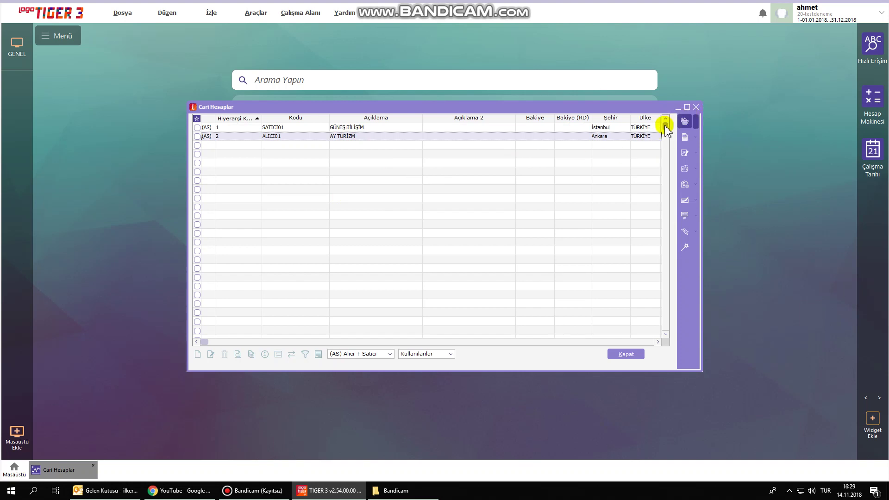
pyautogui.click(607, 129)
pyautogui.click(608, 129)
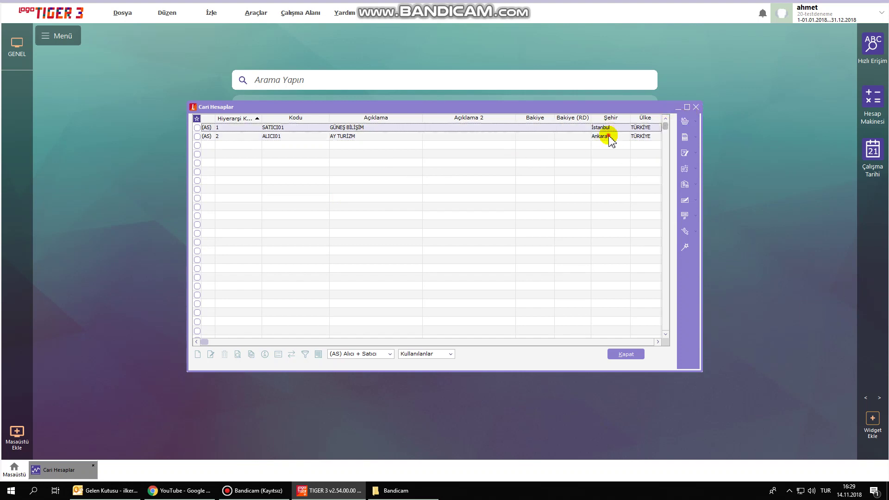
pyautogui.click(608, 136)
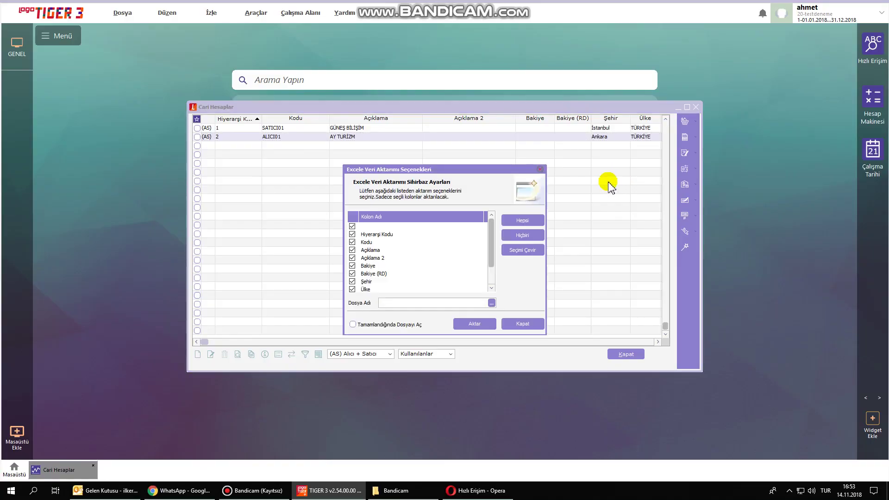
pyautogui.click(542, 171)
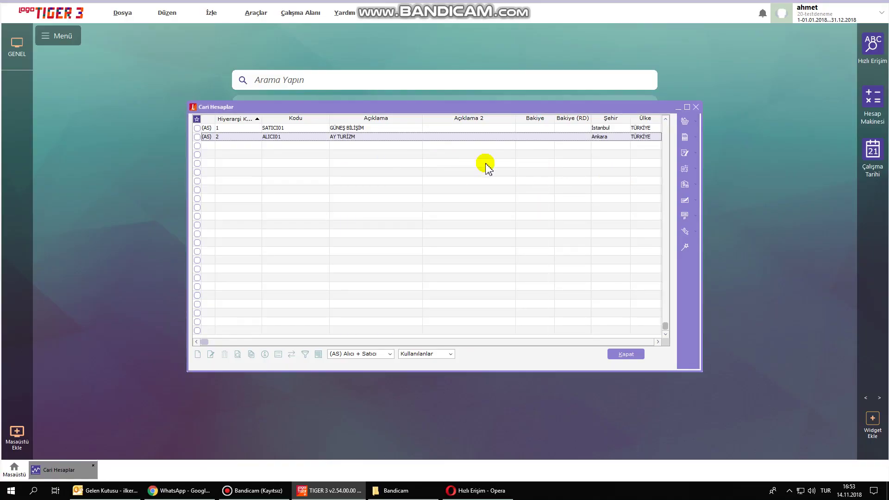
pyautogui.click(696, 108)
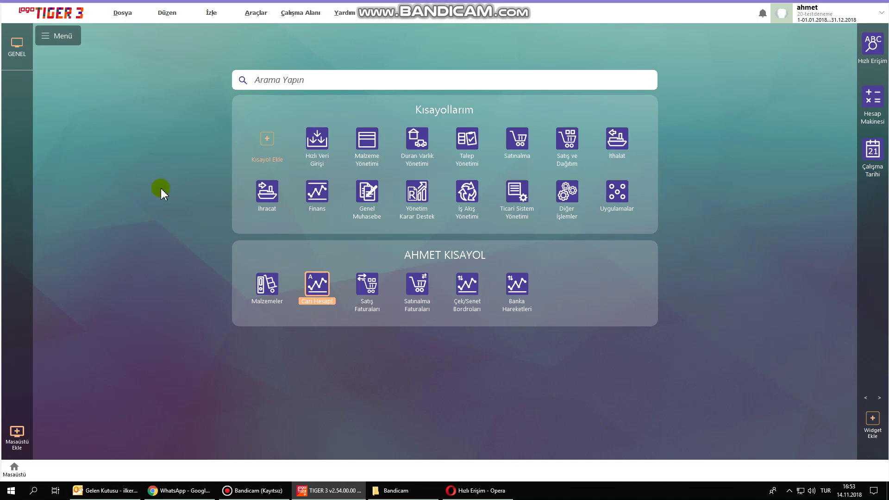
# Open Günlük Döviz Kurları and dismiss the missing web-account warning on online fetch.
pyautogui.click(122, 15)
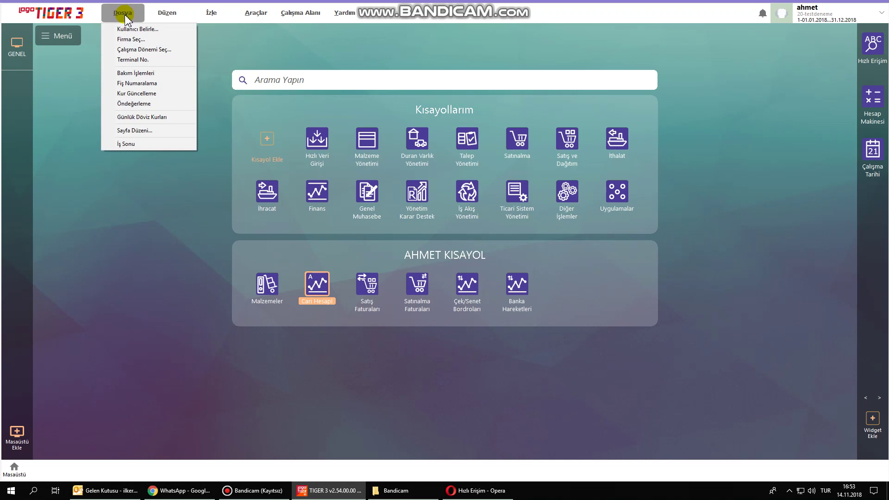
pyautogui.click(141, 117)
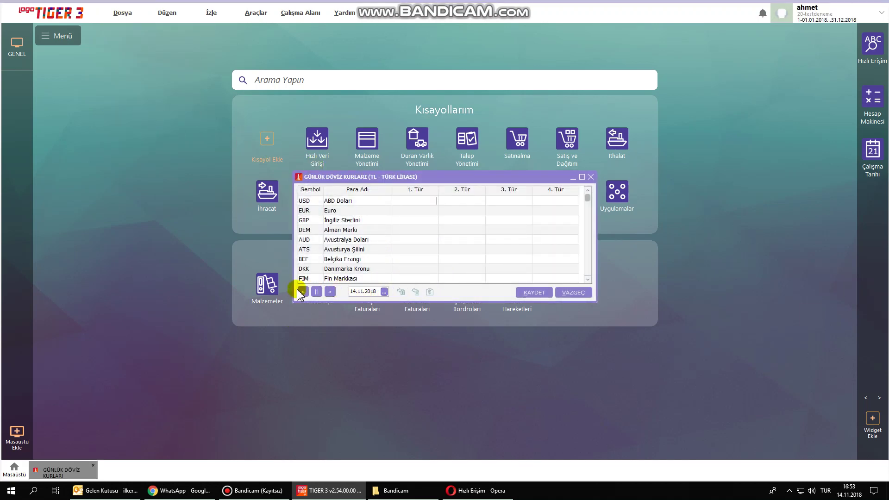
pyautogui.click(387, 201)
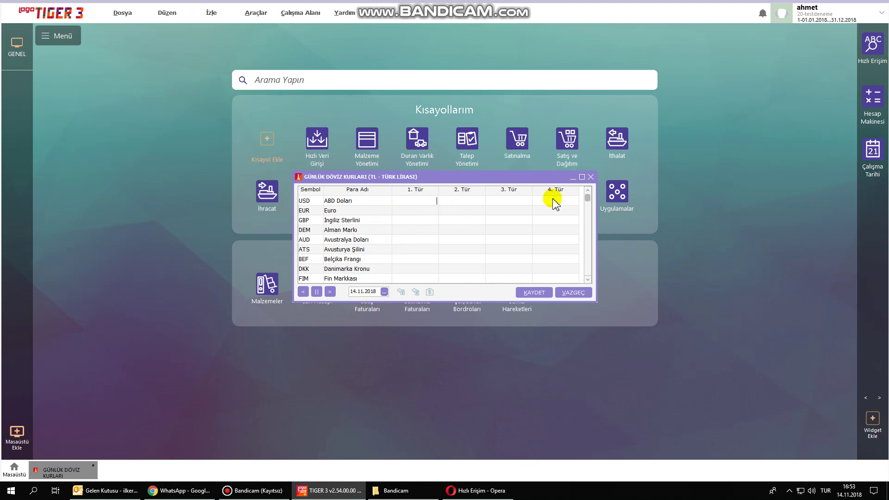
pyautogui.click(430, 291)
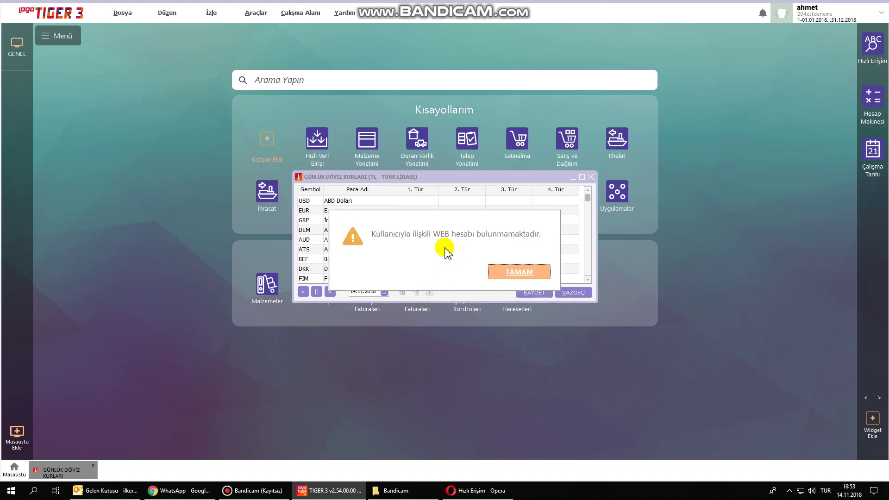
pyautogui.click(517, 273)
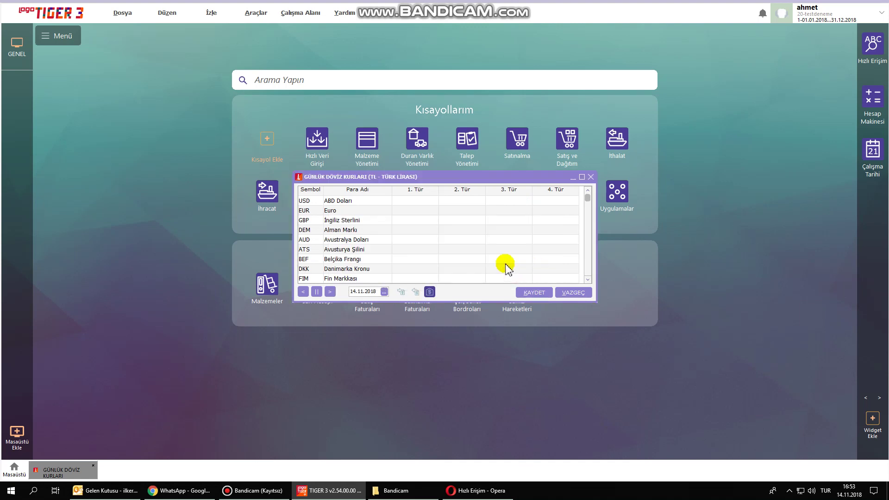
# Enter the USD rate 5,46 for 14.11.2018 and save the daily rates.
pyautogui.click(430, 201)
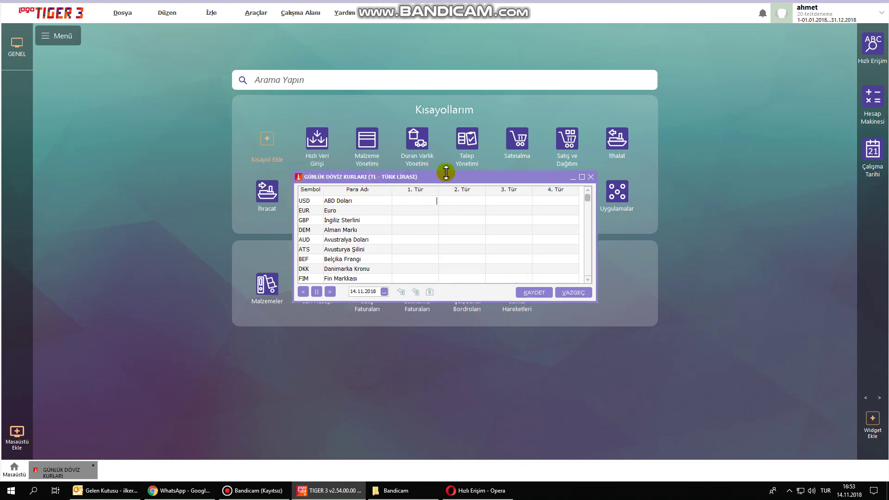
pyautogui.click(429, 292)
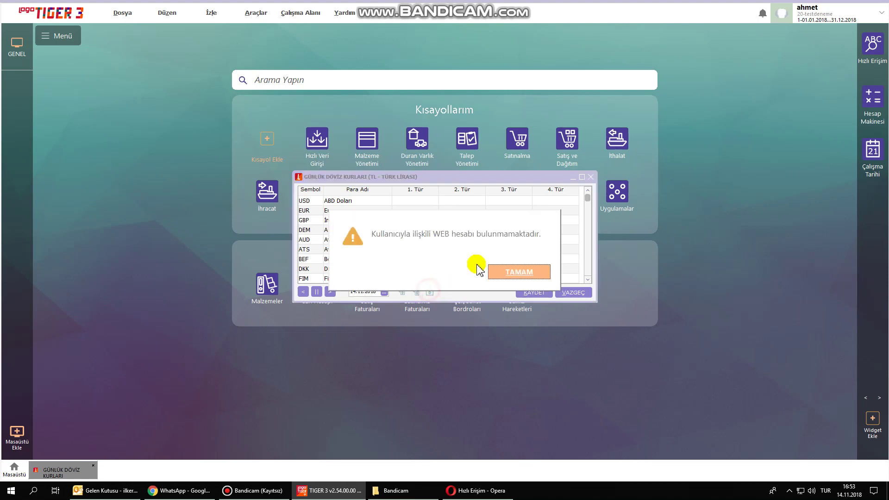
pyautogui.click(504, 273)
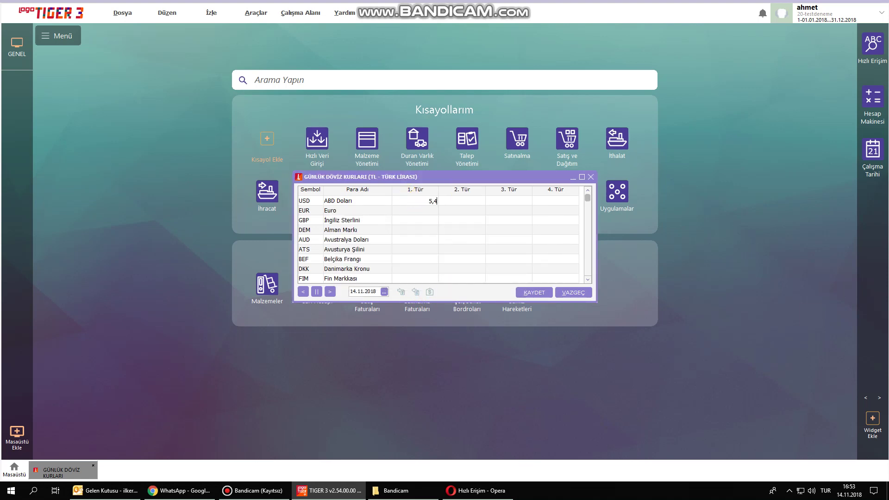
pyautogui.press('Down')
pyautogui.press('Up')
pyautogui.click(539, 293)
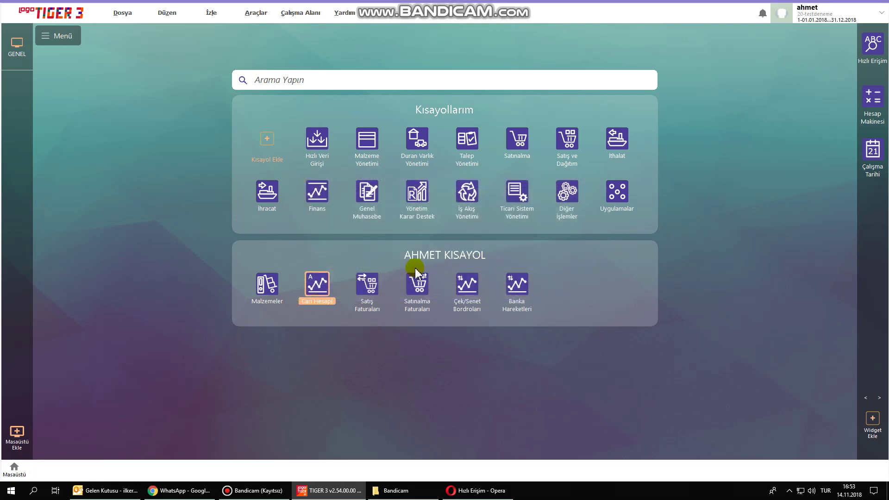
# Open the purchase invoices list with type (01) Satınalma Faturası.
pyautogui.click(419, 285)
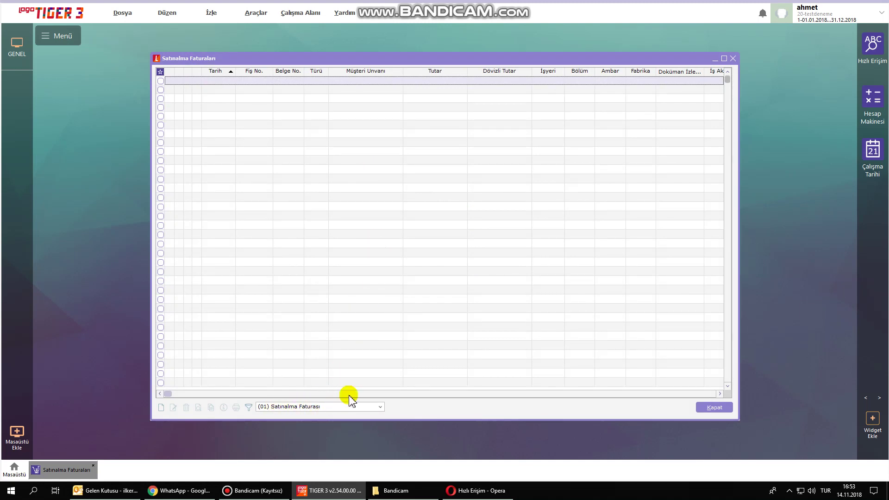
pyautogui.click(329, 407)
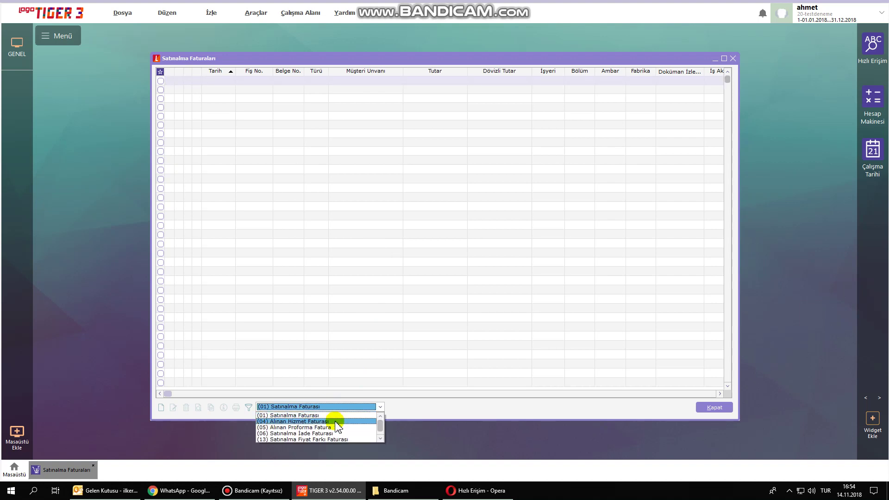
pyautogui.click(336, 416)
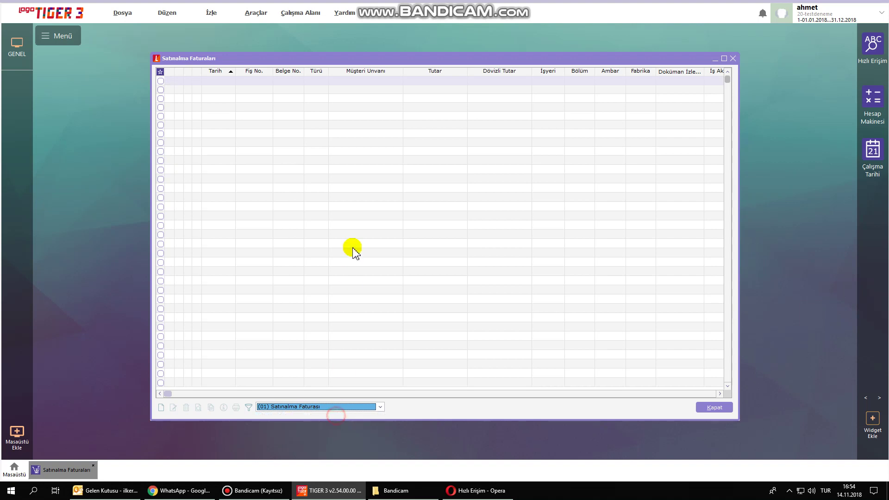
# Add a new purchase invoice, dismissing both document-number warnings.
pyautogui.rightClick(353, 249)
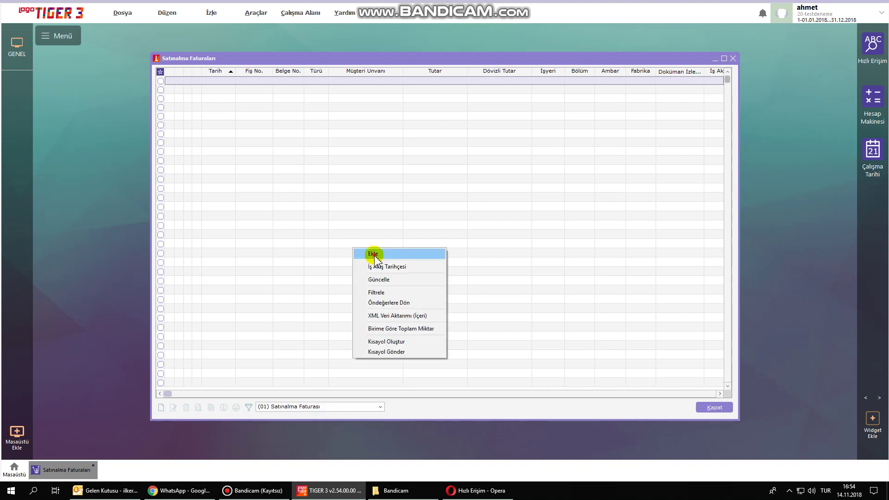
pyautogui.click(373, 254)
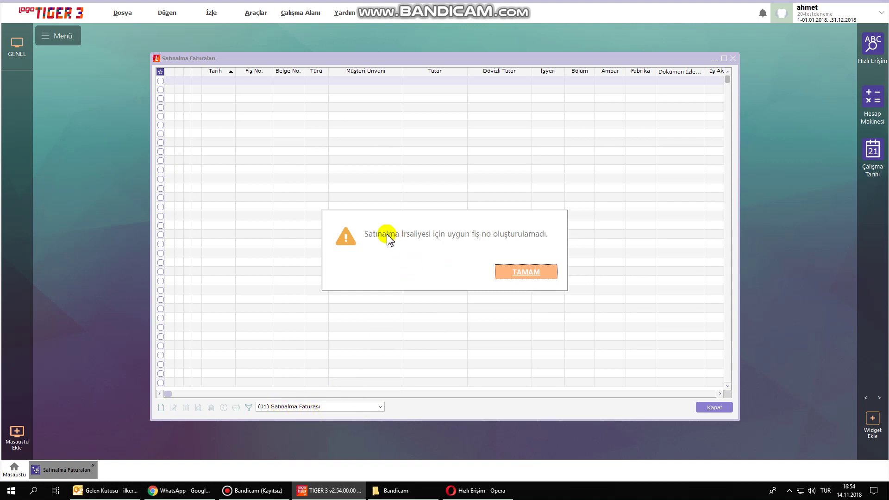
pyautogui.click(526, 272)
pyautogui.click(541, 274)
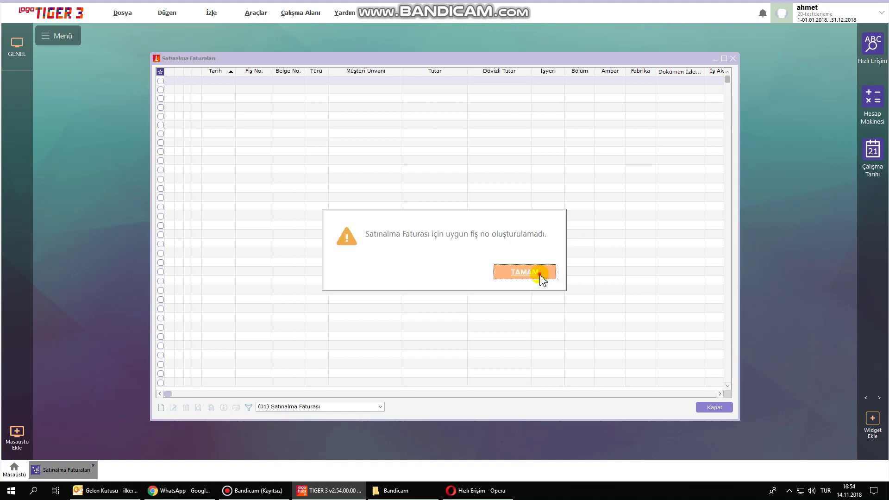
pyautogui.click(251, 130)
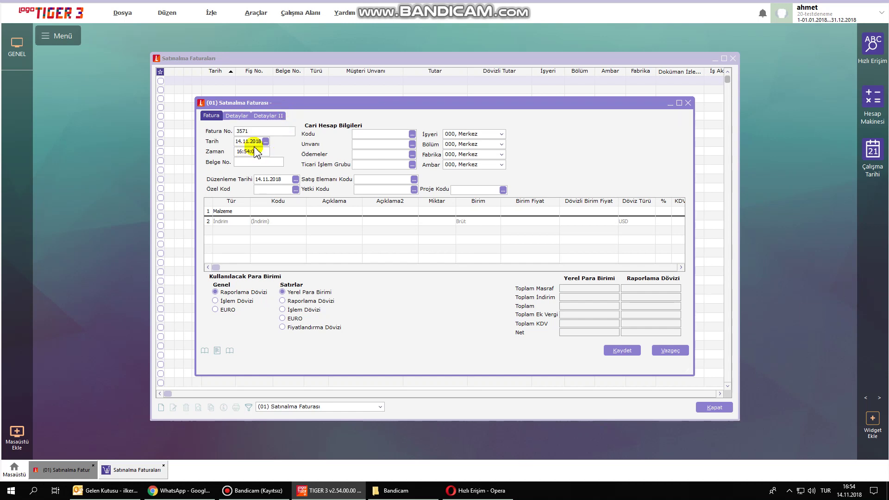
# Set the invoice account to GÜNEŞ BİLİŞİM (SATICI01), confirming the unit price update.
pyautogui.click(412, 144)
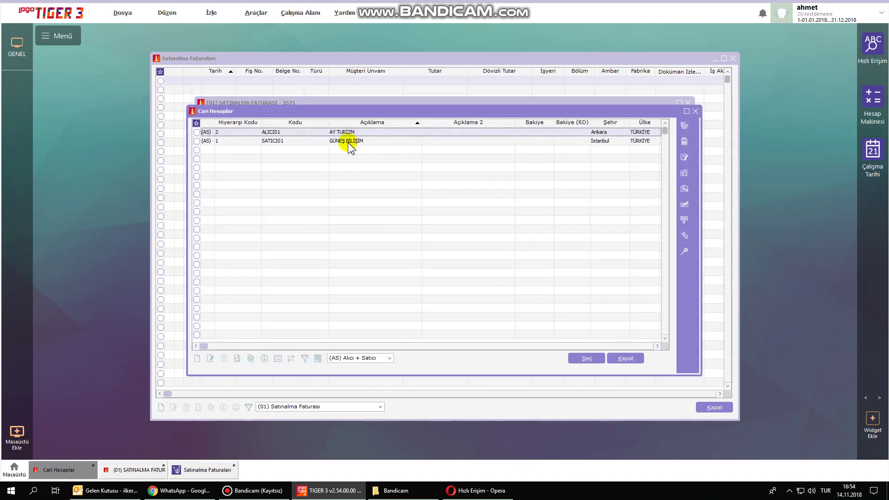
pyautogui.click(347, 145)
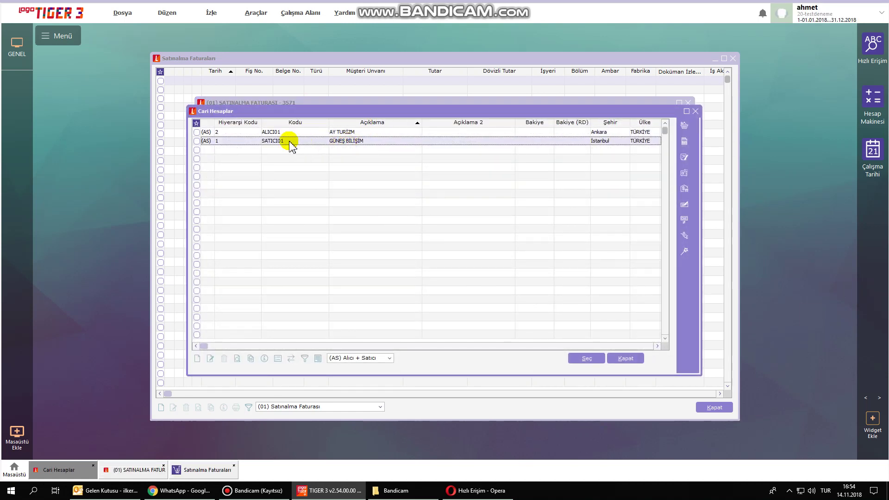
pyautogui.doubleClick(361, 142)
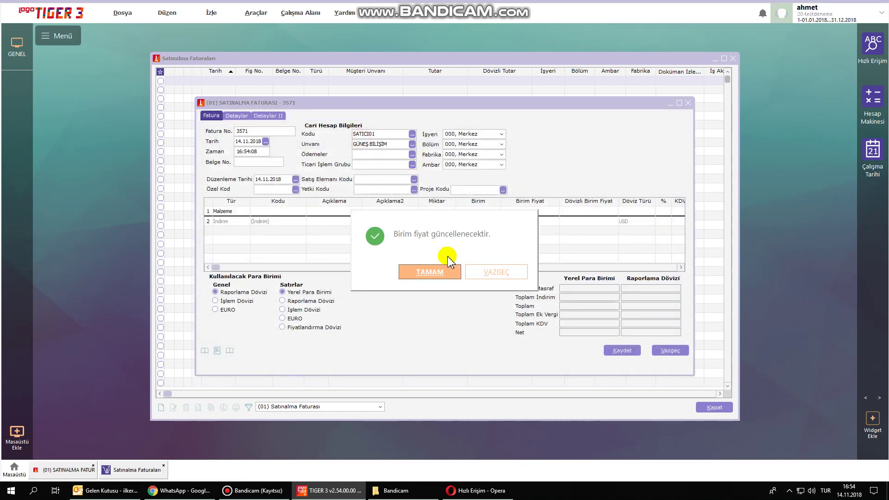
pyautogui.click(430, 268)
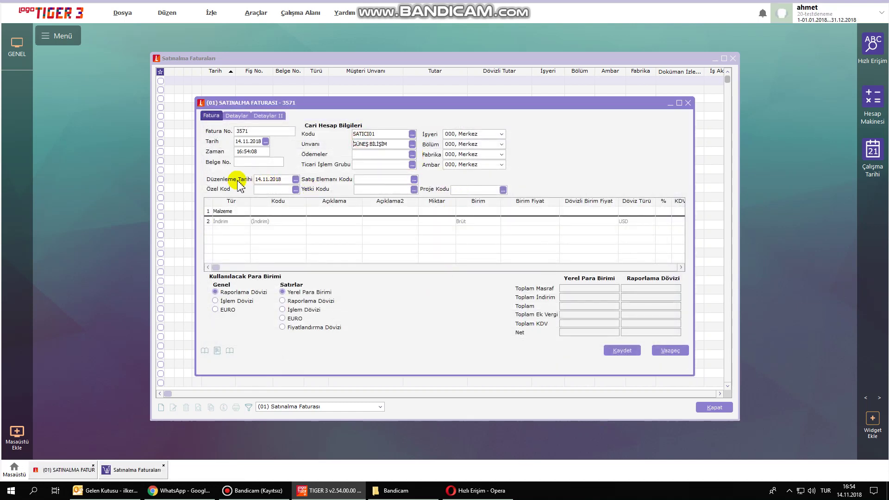
# Assign project 001 APPLE CEP TELEFONU and keep warehouse 000, Merkez.
pyautogui.click(503, 190)
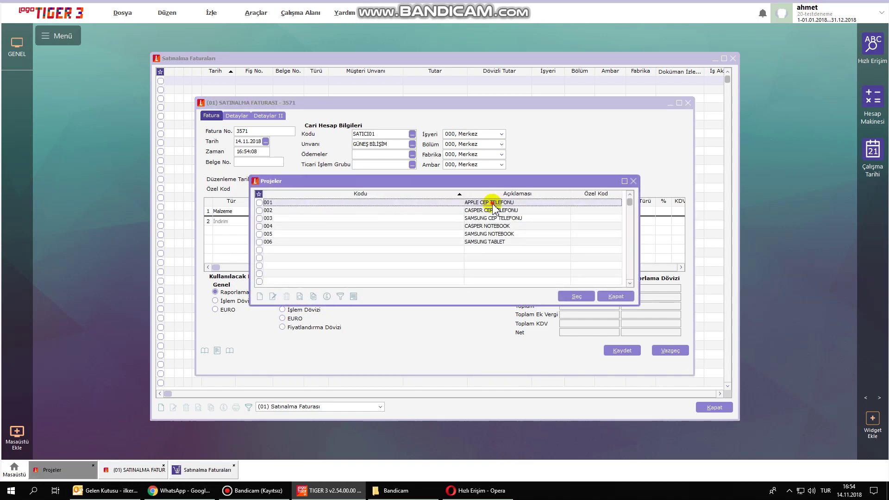
pyautogui.doubleClick(492, 202)
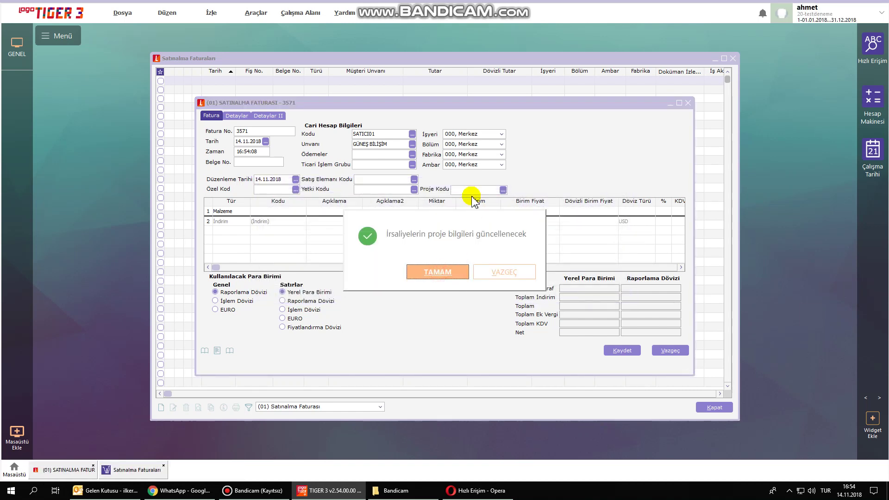
pyautogui.click(447, 272)
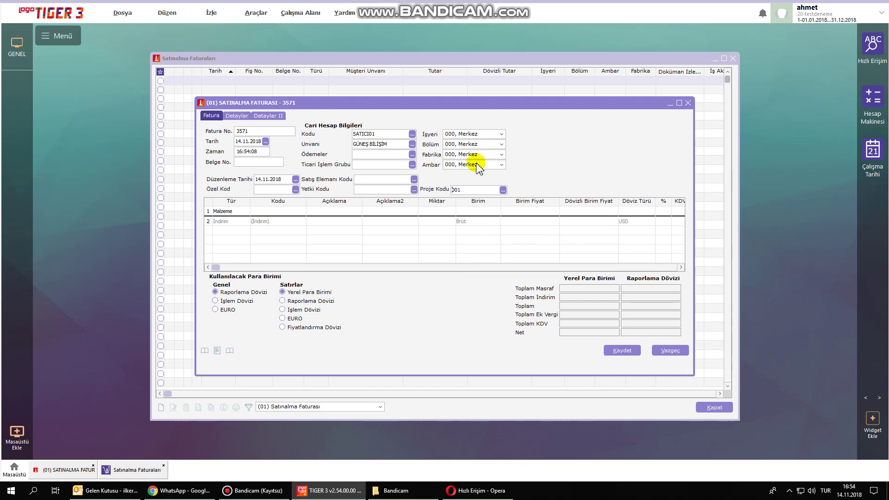
pyautogui.click(471, 164)
pyautogui.click(476, 174)
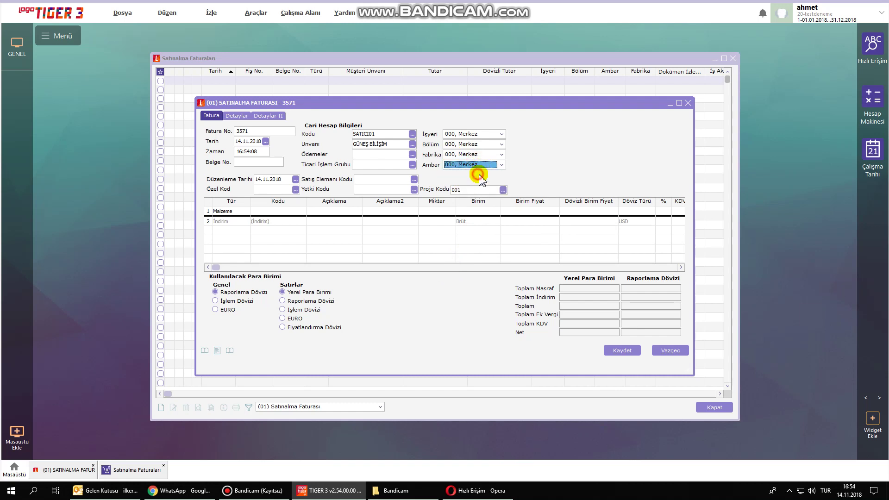
# Add line 1: C001 APPLE IPHONE 5S, 10 ADET at 750,00, totalling 7.500,00.
pyautogui.click(289, 210)
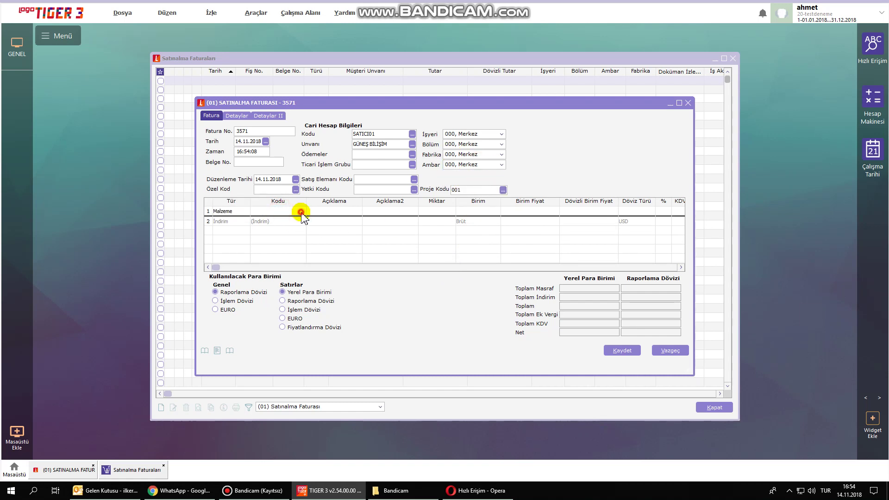
pyautogui.press('F10')
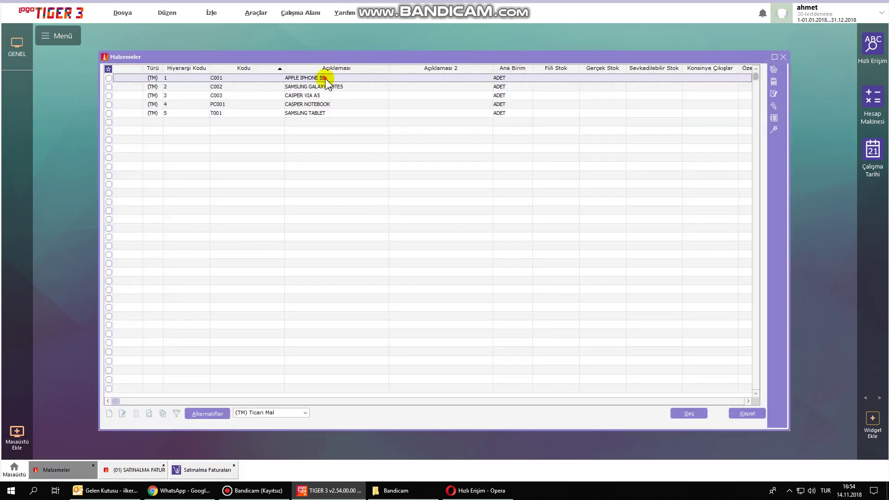
pyautogui.doubleClick(327, 78)
pyautogui.click(442, 211)
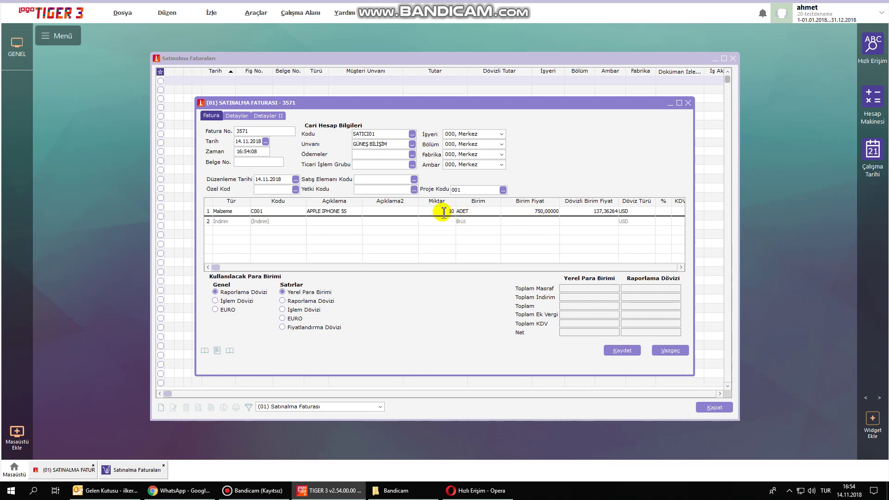
pyautogui.click(527, 231)
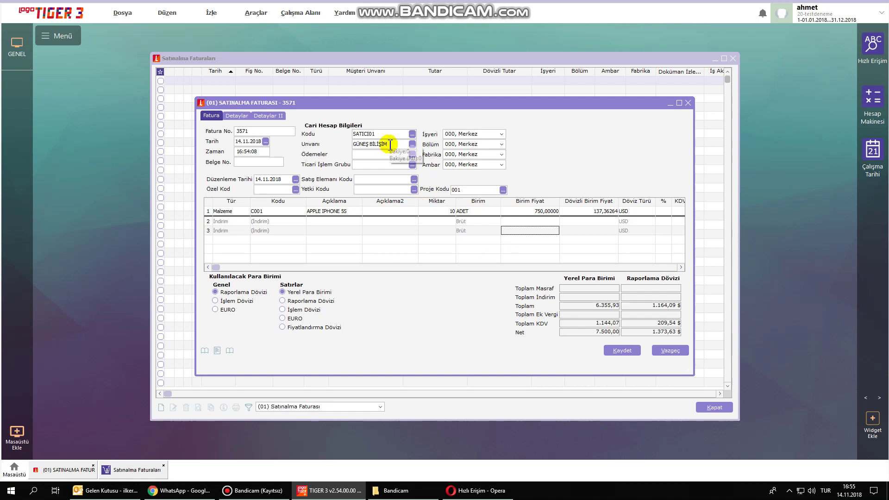
# Save purchase invoice 3571 at 7.500,00, filling the dispatch note number on the Detaylar tab.
pyautogui.click(621, 353)
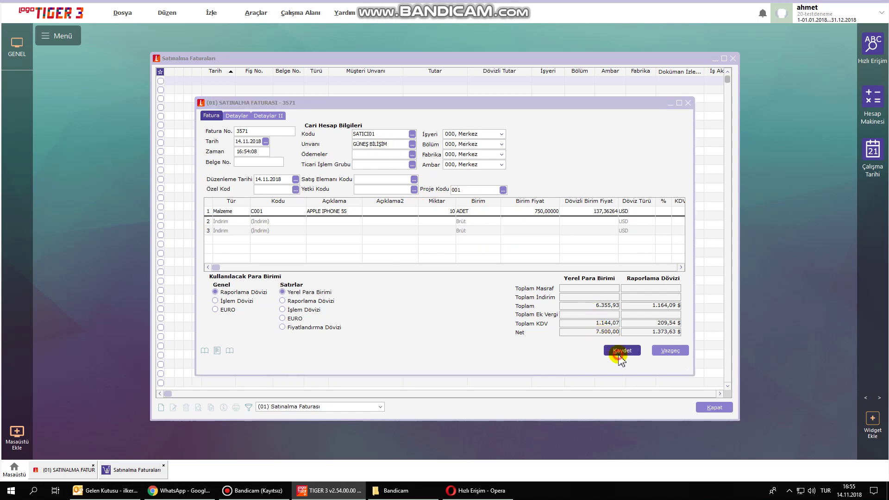
pyautogui.click(519, 272)
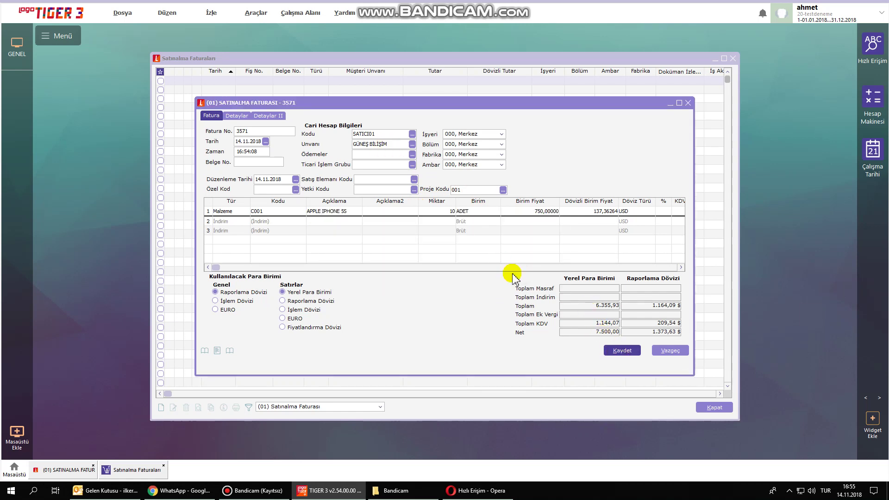
pyautogui.click(614, 350)
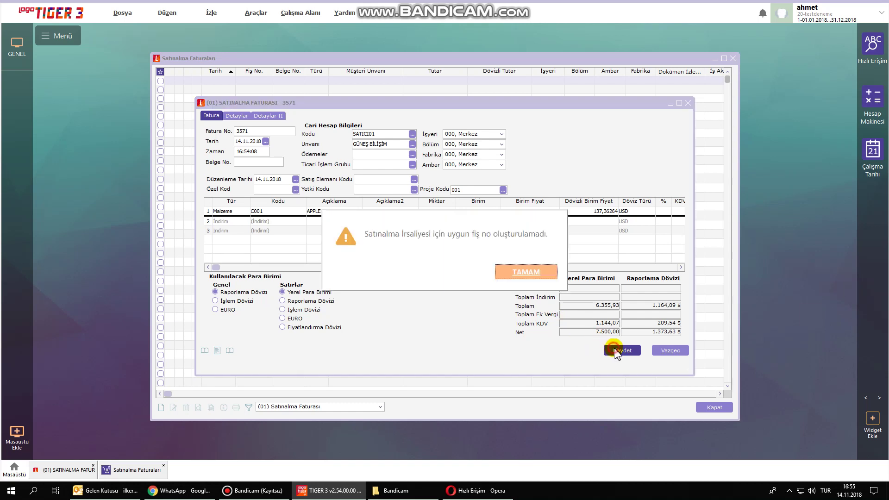
pyautogui.click(528, 274)
pyautogui.click(236, 116)
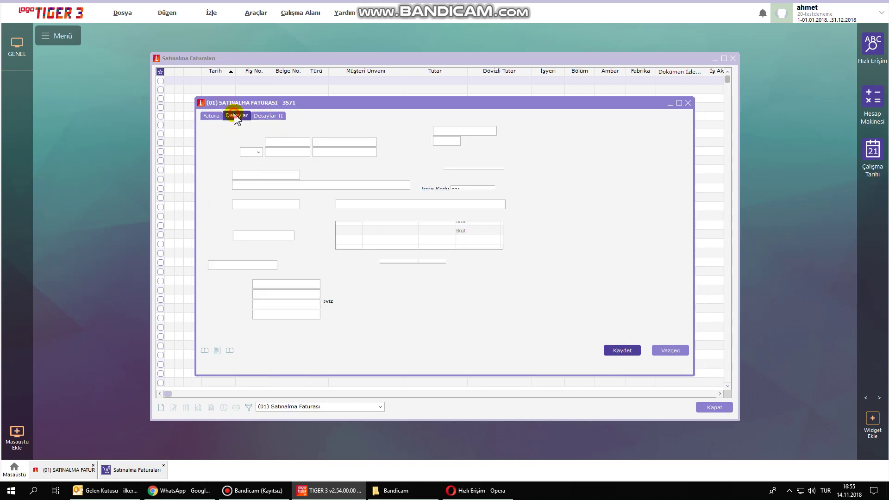
pyautogui.click(264, 236)
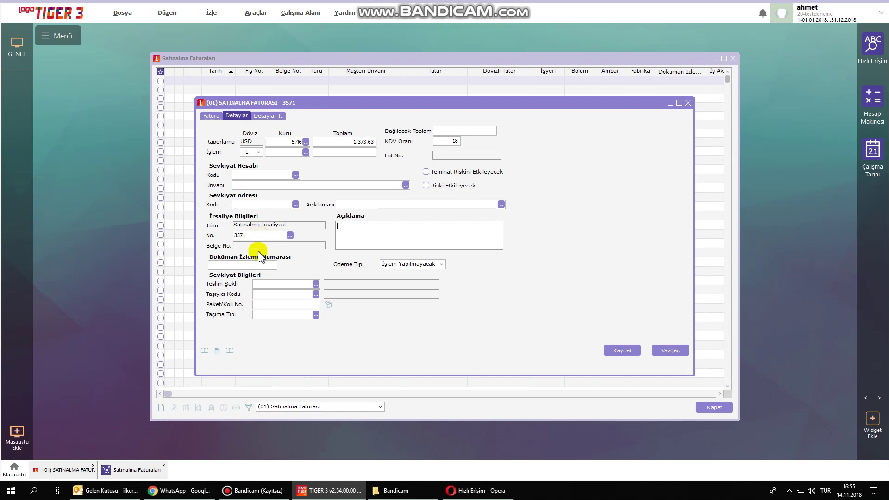
pyautogui.click(624, 351)
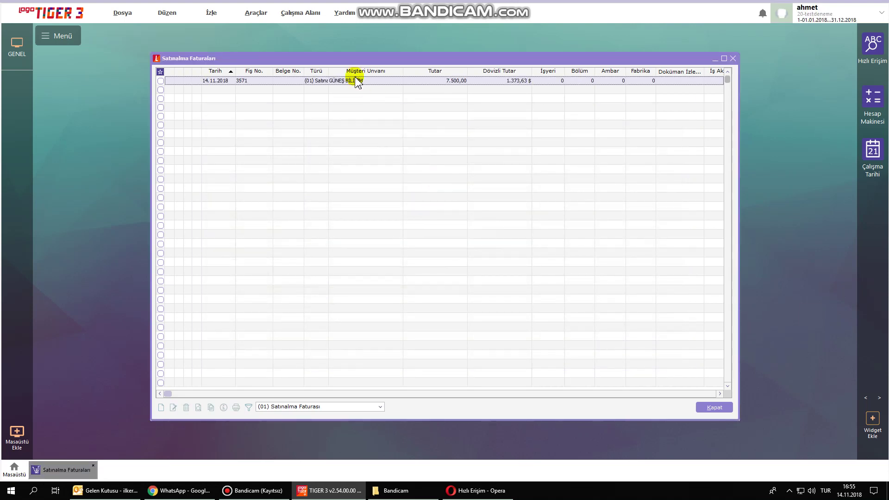
# Widen the Türü column, close the purchase invoices list, and bring up the materials list.
pyautogui.moveTo(328, 71); pyautogui.dragTo(366, 74)
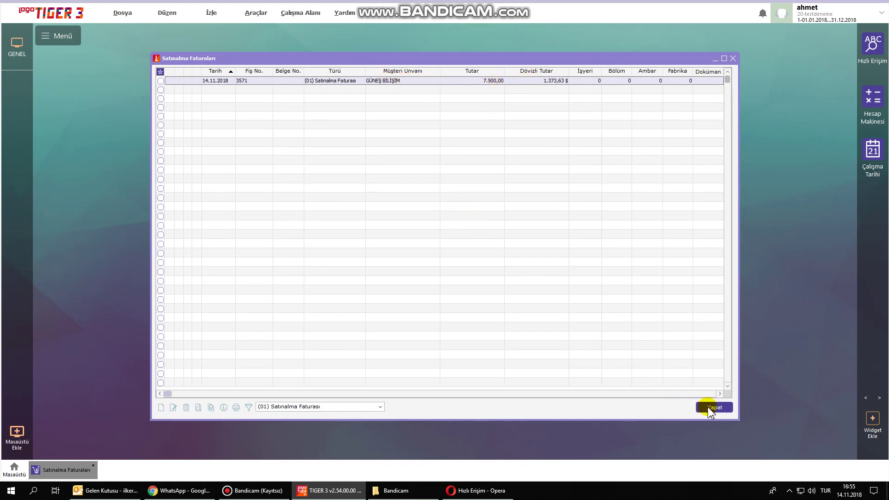
pyautogui.click(708, 407)
pyautogui.click(267, 284)
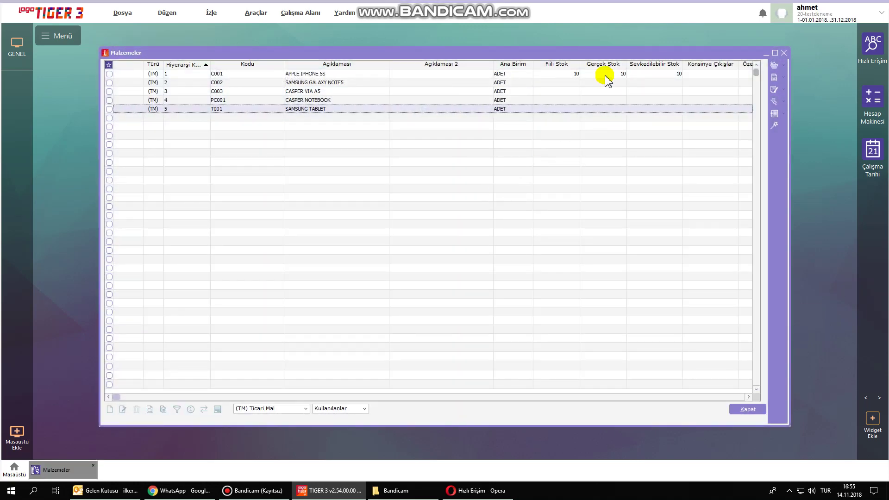
# Confirm APPLE IPHONE 5S shows Fiili Stok 10 in Malzemeler, then close the list.
pyautogui.click(570, 73)
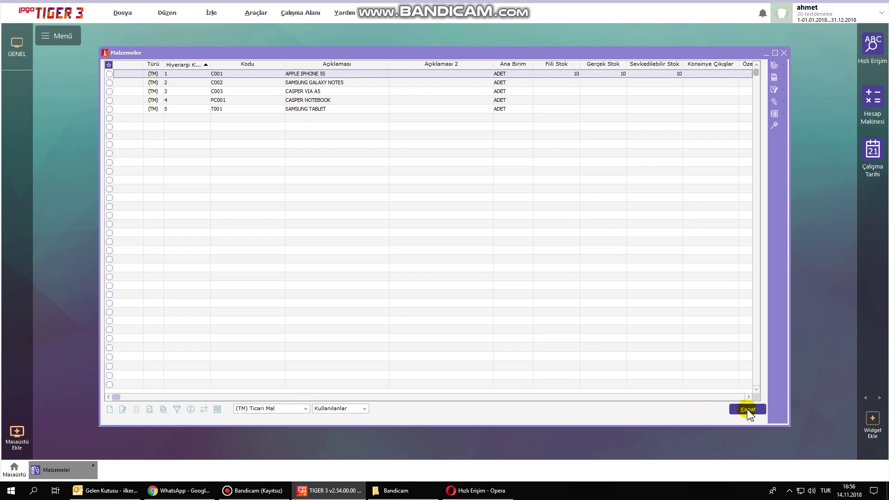
pyautogui.click(747, 409)
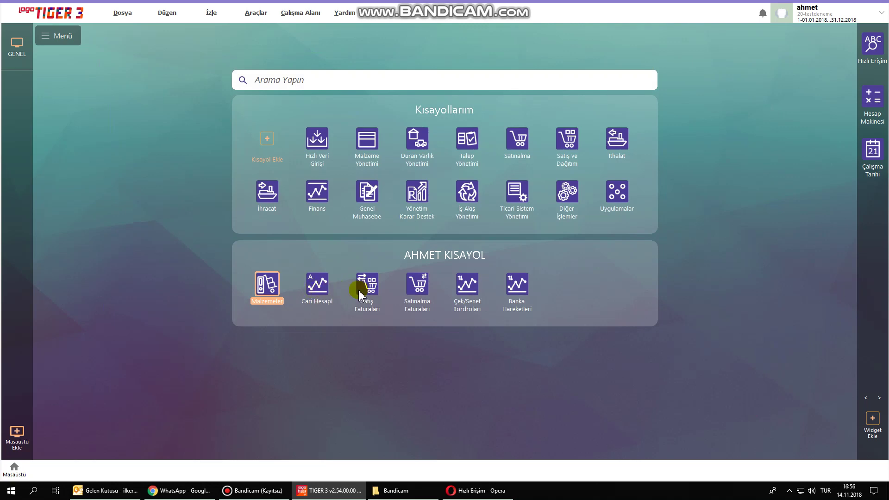
# Switch from the purchase invoices list to Satış Faturaları, moved and enlarged to show more columns.
pyautogui.click(424, 285)
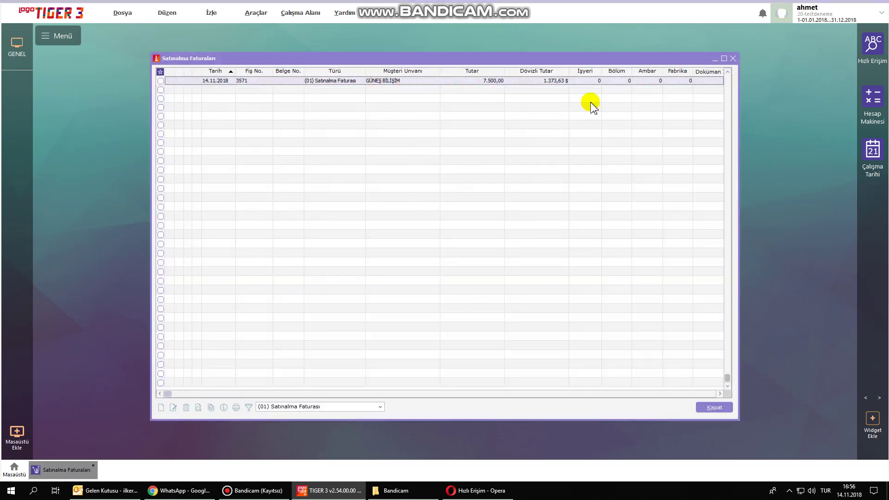
pyautogui.click(733, 59)
pyautogui.click(367, 291)
pyautogui.moveTo(434, 177); pyautogui.dragTo(265, 48)
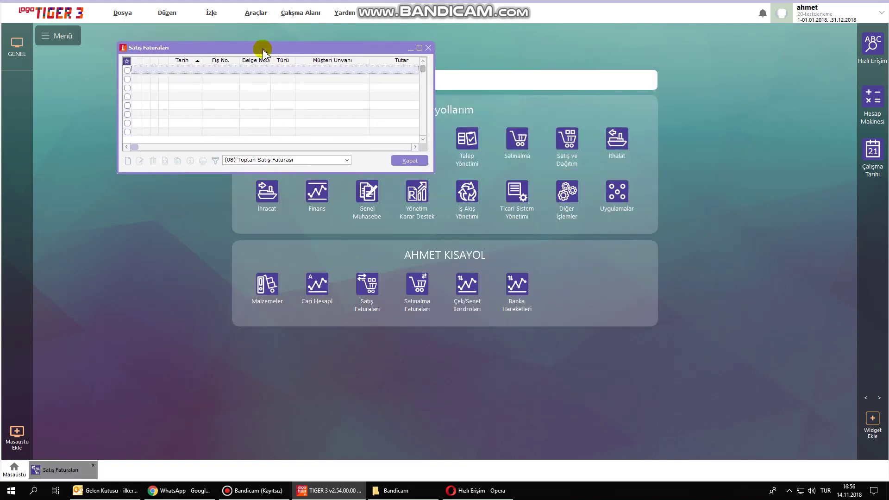
pyautogui.moveTo(433, 173); pyautogui.dragTo(796, 421)
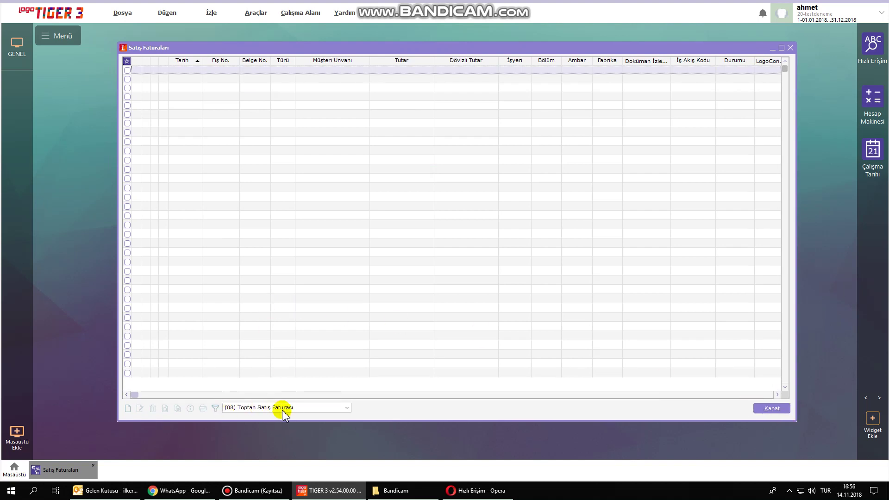
# Add a new (08) Toptan Satış Faturası, acknowledging both fiche number warnings.
pyautogui.rightClick(306, 194)
pyautogui.click(328, 199)
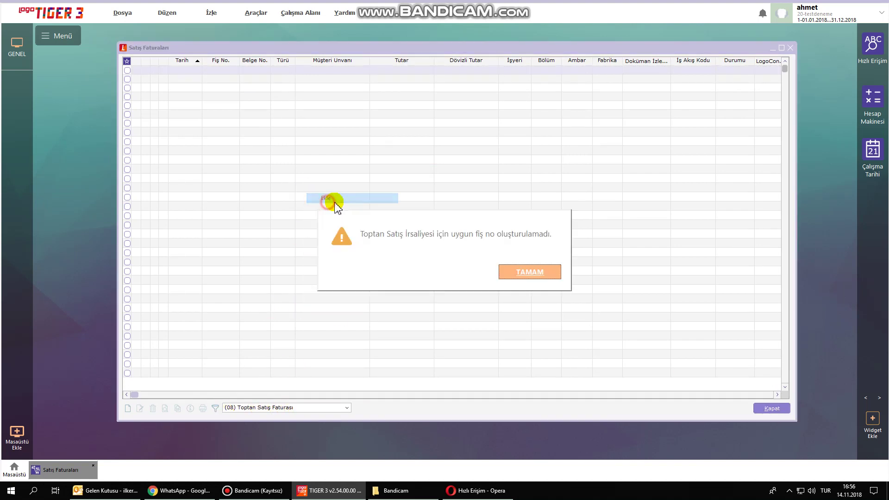
pyautogui.click(540, 273)
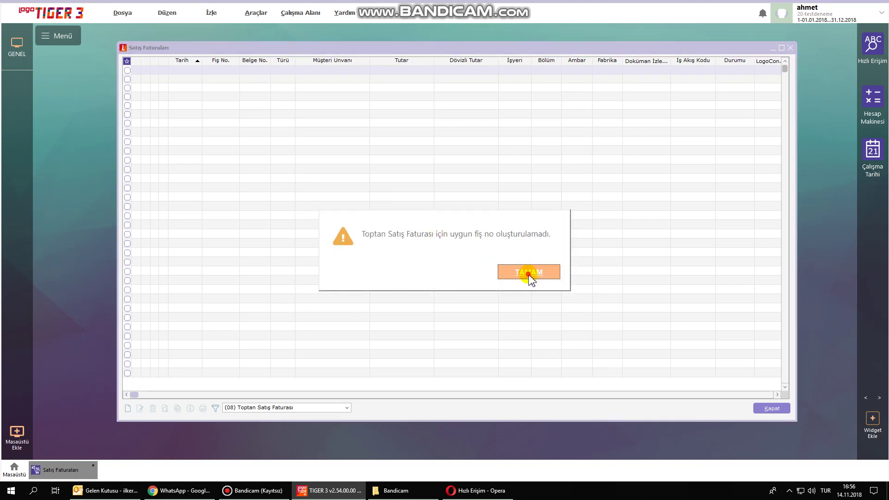
pyautogui.click(529, 274)
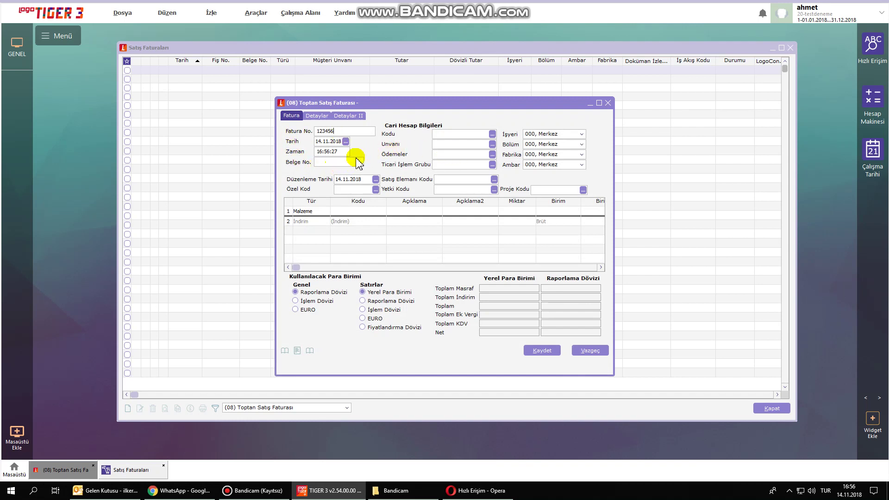
# Assign customer ALICI01 AY TURİZM to the invoice and accept the unit-price update.
pyautogui.click(492, 144)
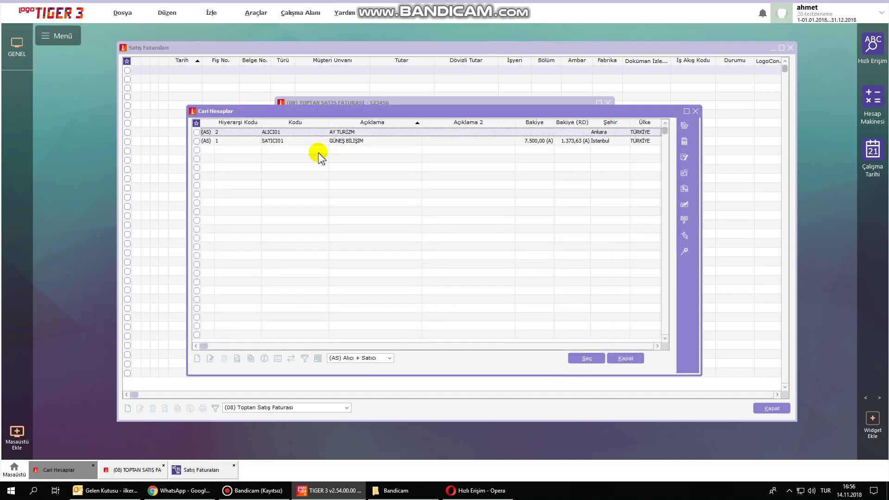
pyautogui.doubleClick(346, 134)
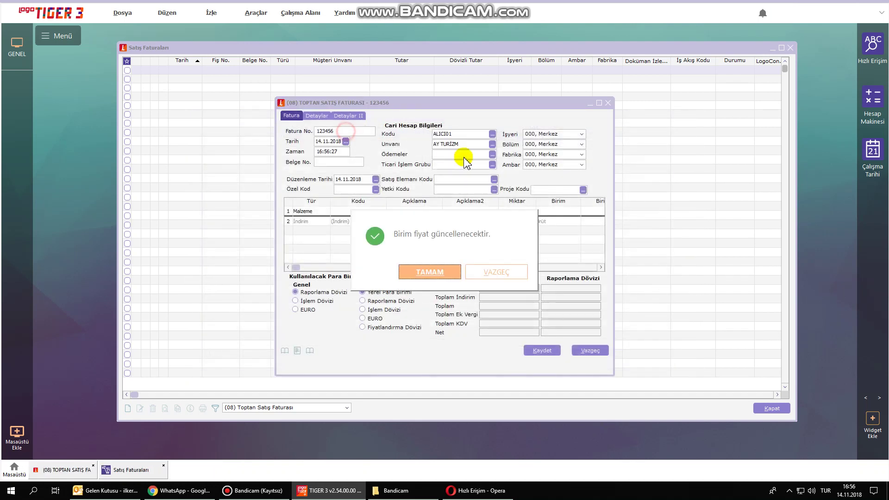
pyautogui.click(436, 271)
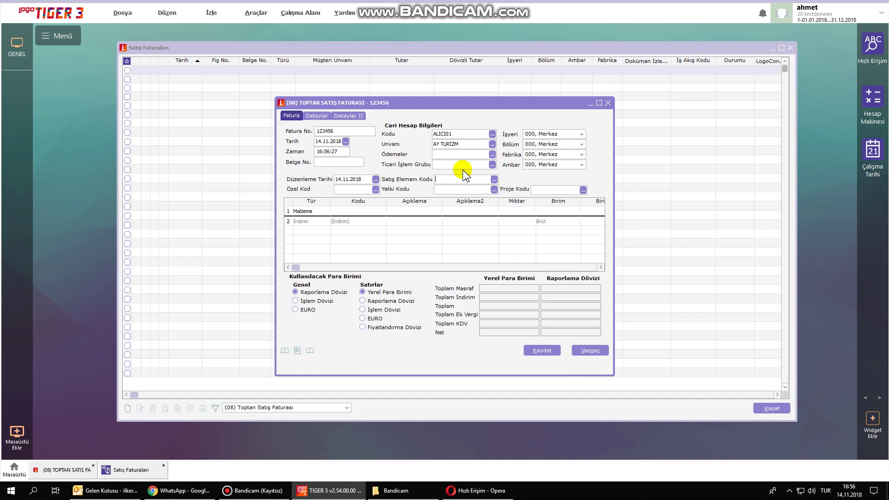
# In an enlarged salespeople list, create salesperson 001 MEHMET.
pyautogui.click(495, 180)
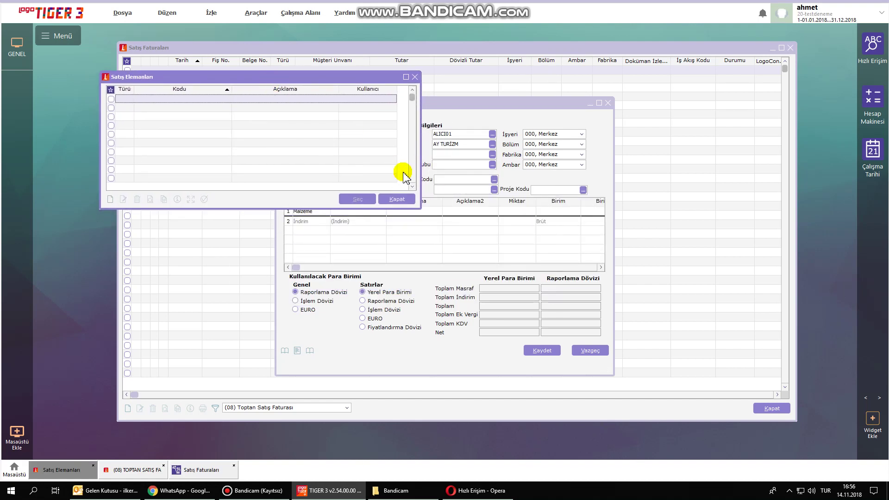
pyautogui.moveTo(422, 207); pyautogui.dragTo(471, 333)
pyautogui.rightClick(184, 143)
pyautogui.click(199, 146)
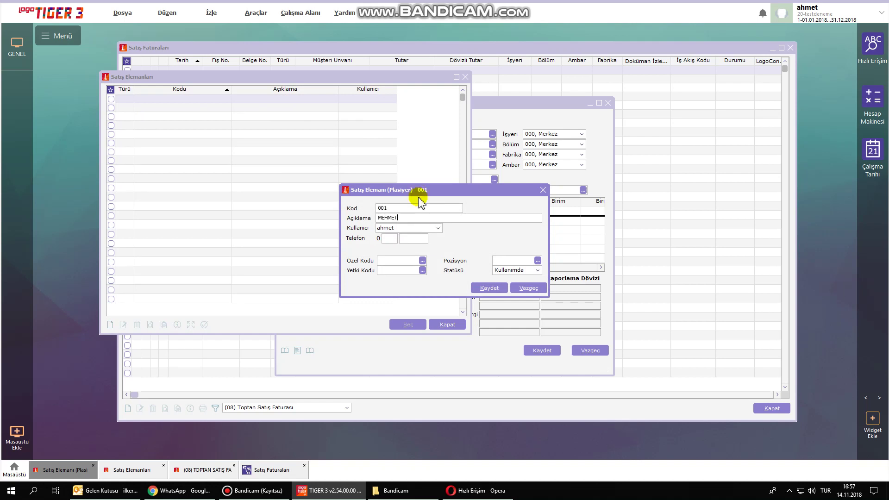
pyautogui.click(489, 288)
# Add salespeople 002 HASAN and 003 ALİ, then assign 001 to the invoice.
pyautogui.rightClick(223, 163)
pyautogui.click(252, 170)
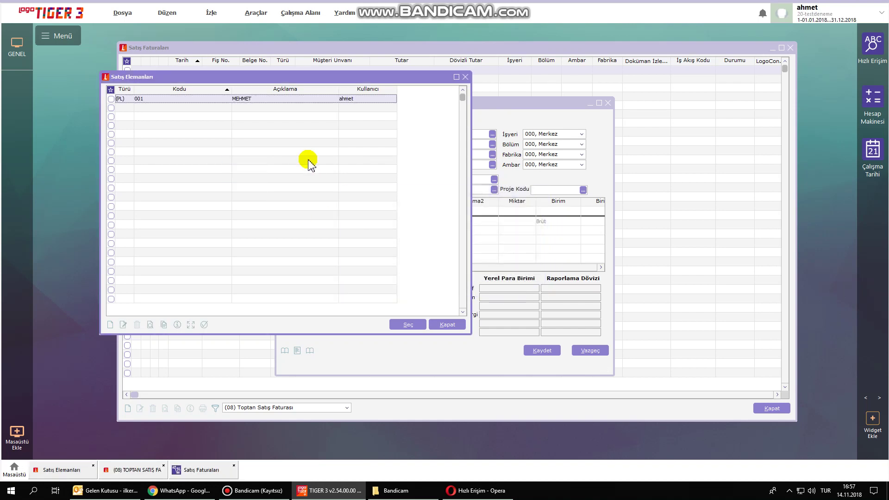
pyautogui.click(251, 157)
pyautogui.rightClick(209, 139)
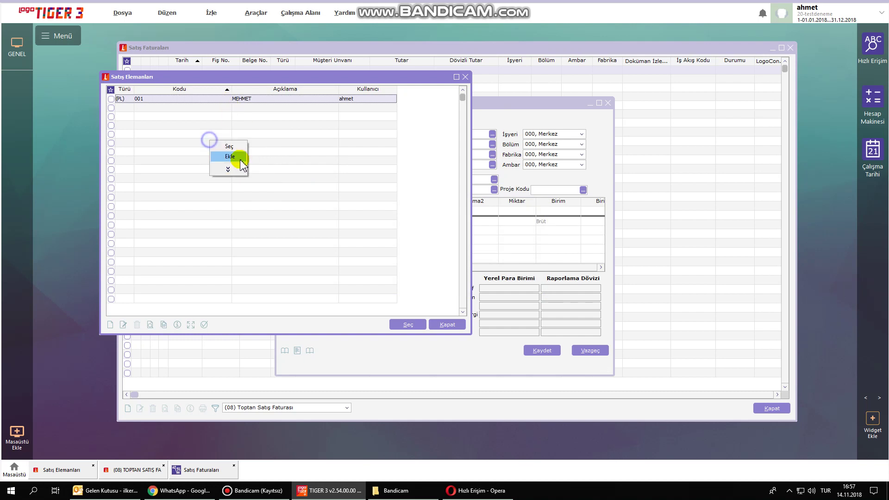
pyautogui.click(230, 157)
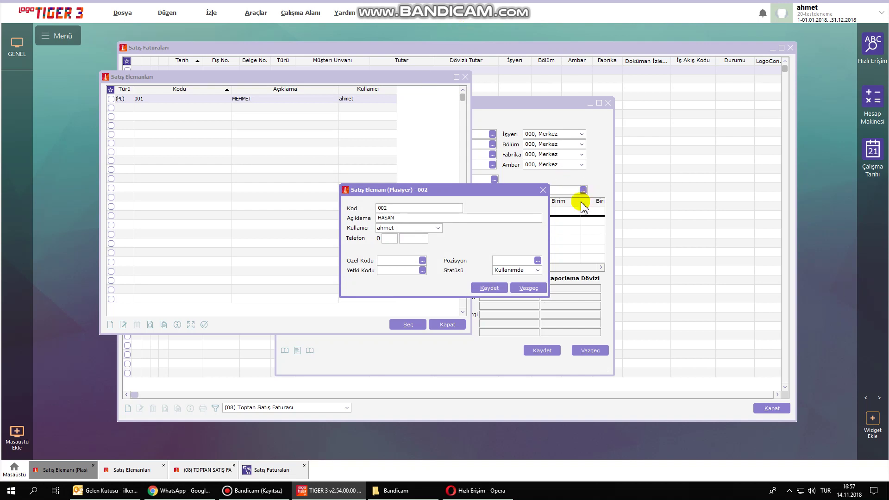
pyautogui.click(490, 287)
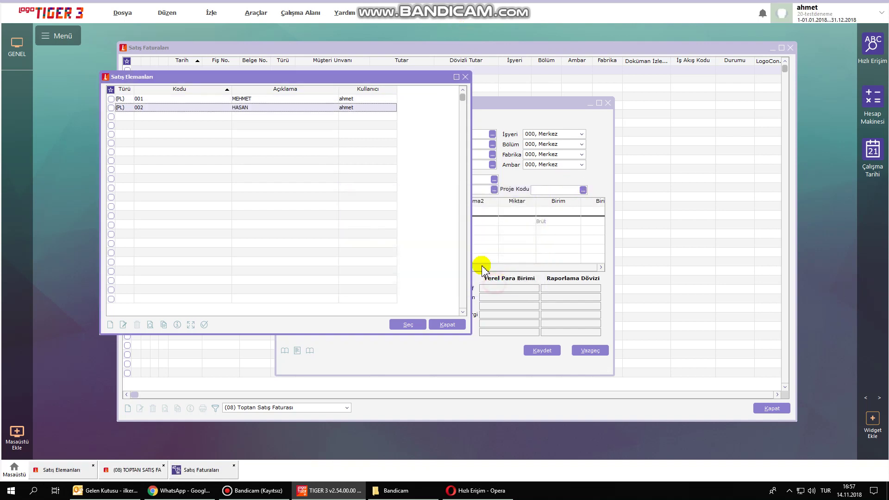
pyautogui.rightClick(273, 172)
pyautogui.click(293, 187)
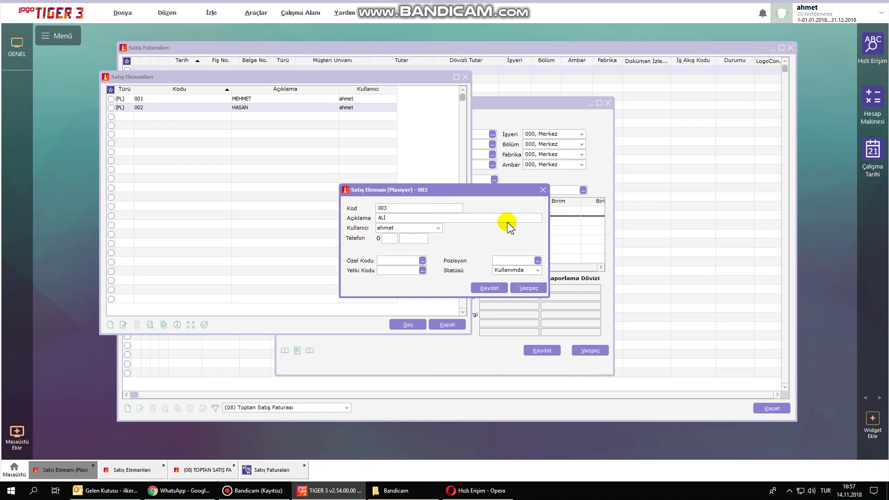
pyautogui.click(489, 288)
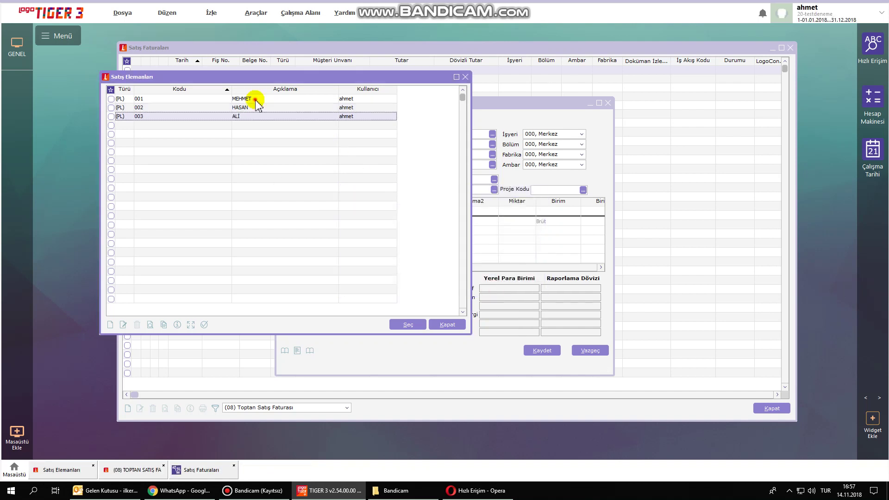
pyautogui.doubleClick(255, 99)
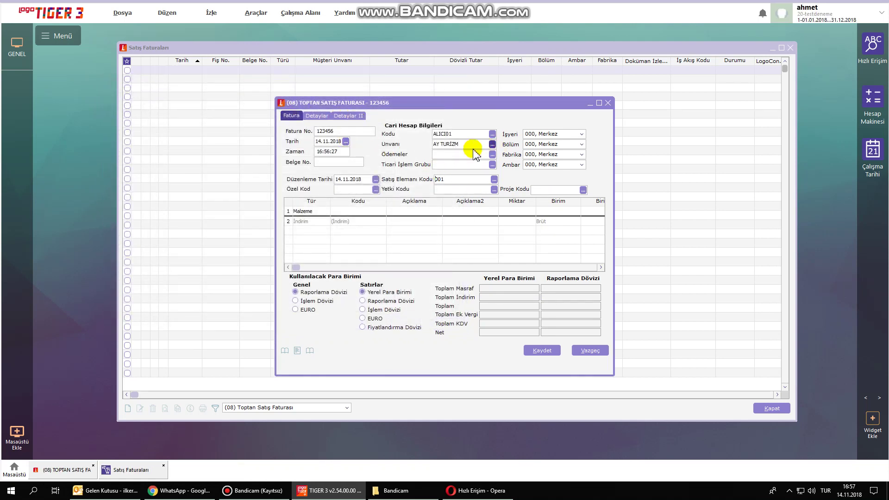
# Set the invoice project to 001 and confirm updating the lines' project information.
pyautogui.click(583, 190)
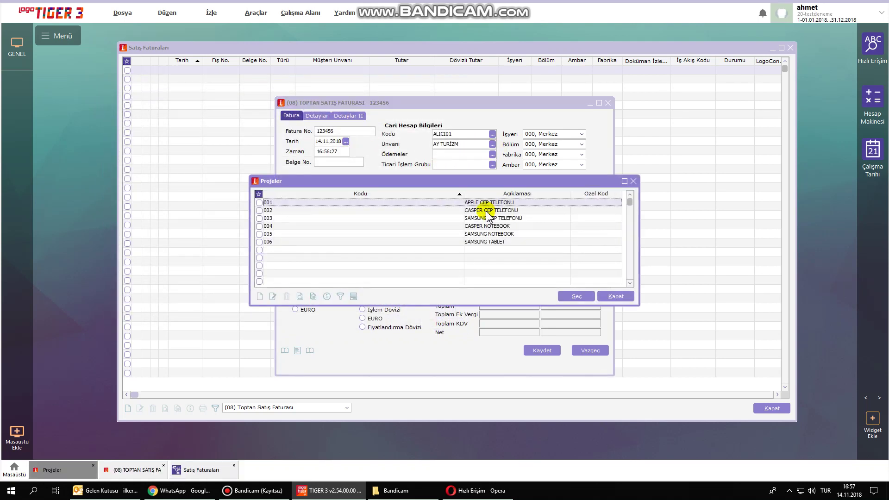
pyautogui.doubleClick(498, 200)
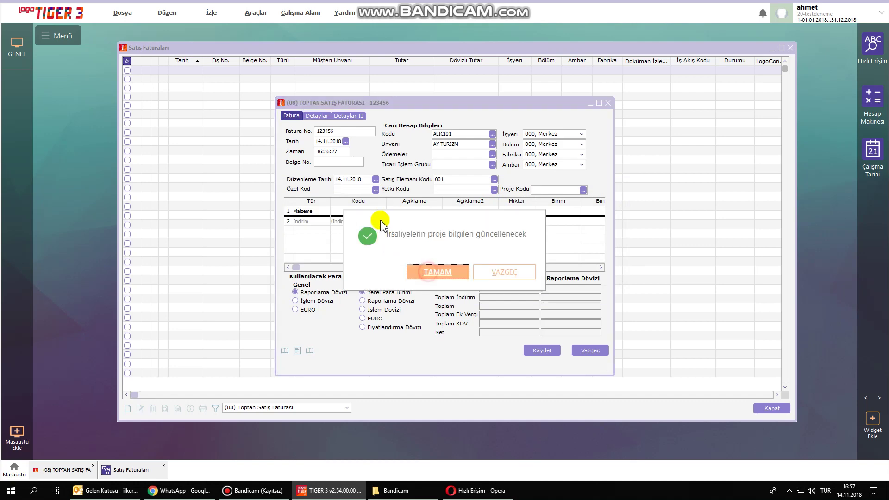
pyautogui.click(423, 274)
# Enter line 1 as 7 ADET of APPLE IPHONE 5S (C001).
pyautogui.click(384, 213)
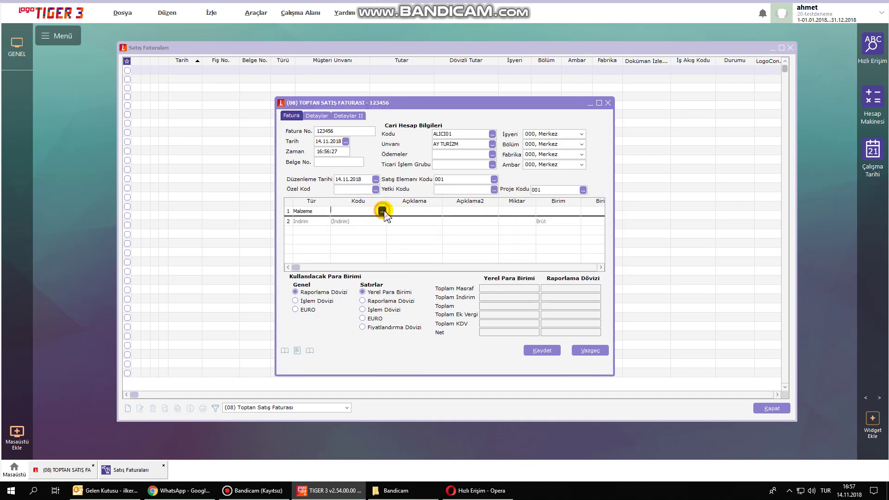
pyautogui.click(382, 212)
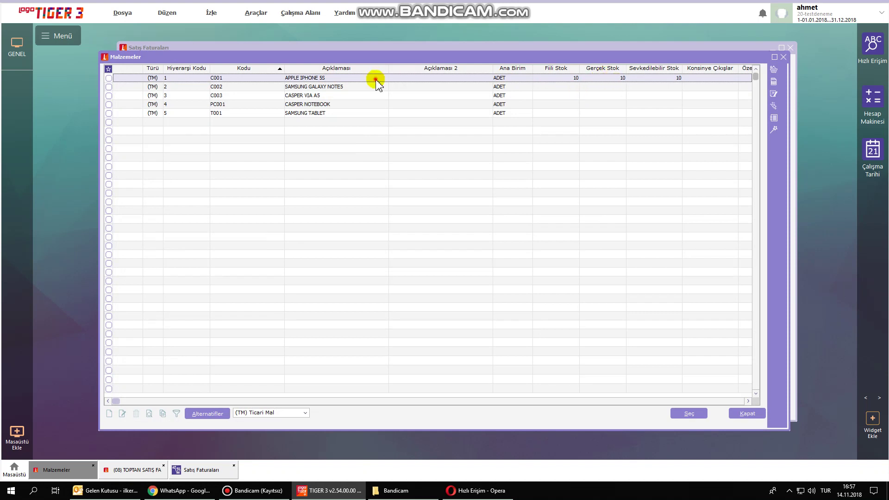
pyautogui.doubleClick(375, 78)
pyautogui.click(516, 211)
pyautogui.write('7')
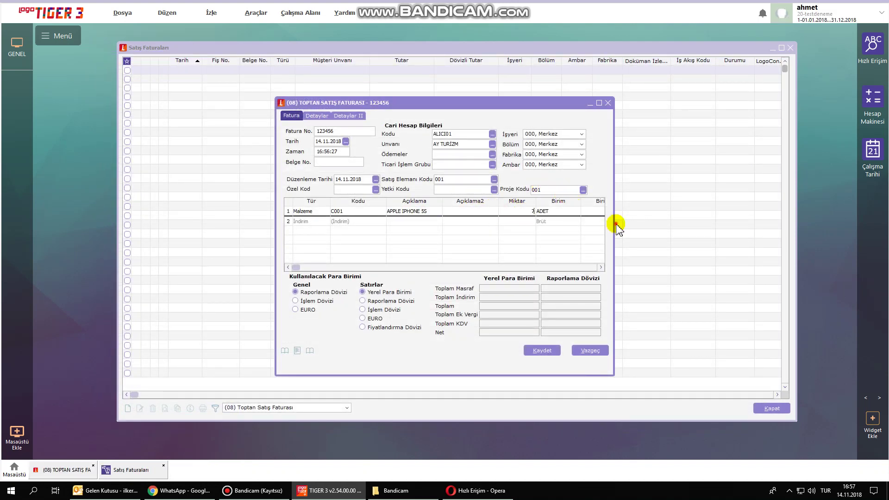
pyautogui.click(616, 224)
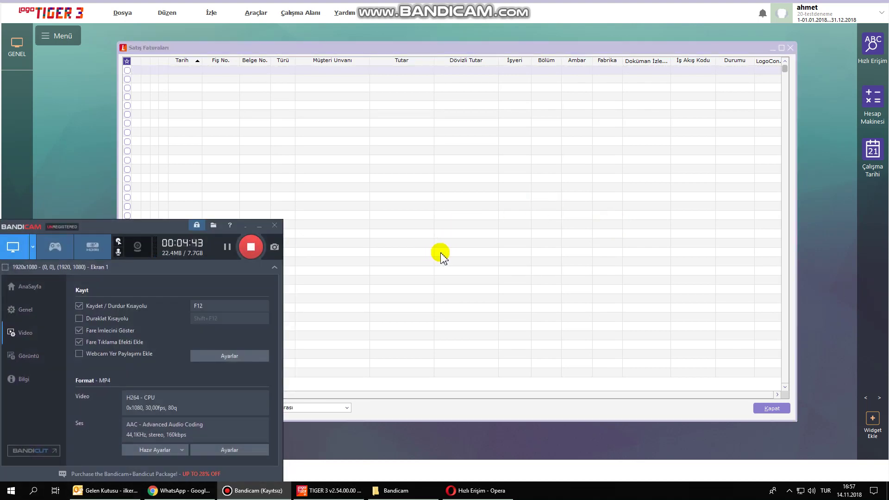
pyautogui.click(441, 254)
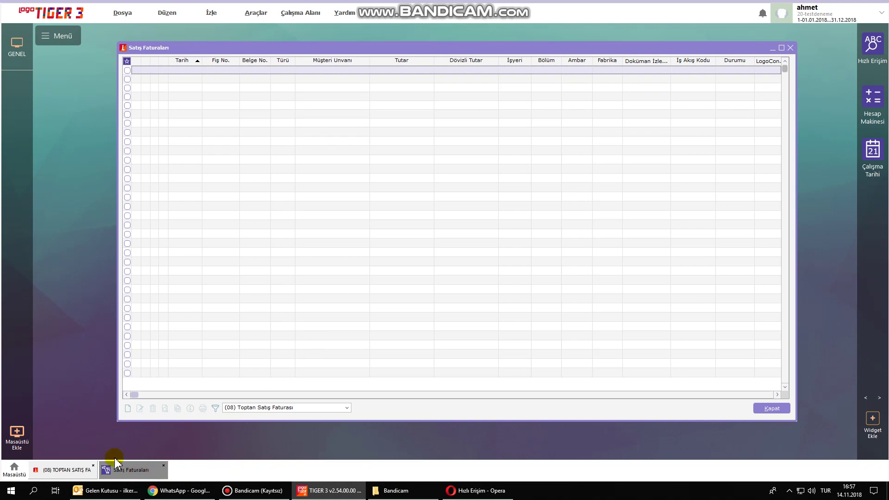
# Widen and reposition the invoice form, then commit line 1 for a net total of 8.750,00.
pyautogui.click(74, 469)
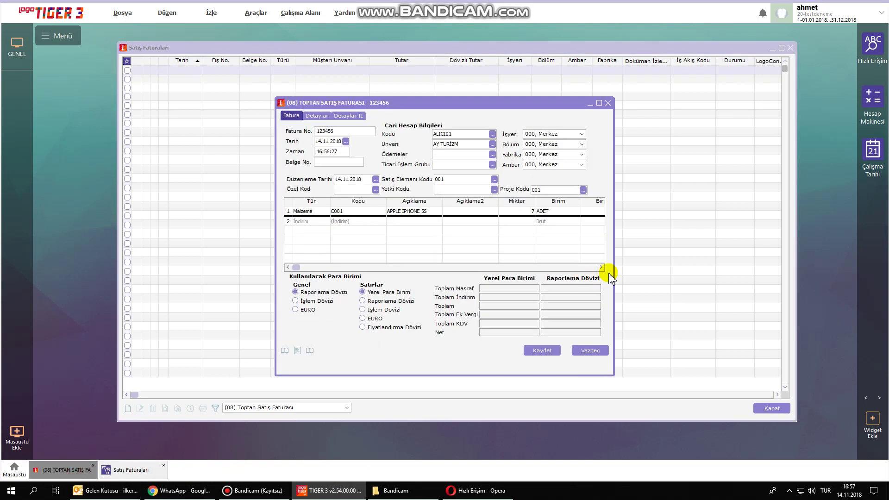
pyautogui.moveTo(613, 273); pyautogui.dragTo(887, 273)
pyautogui.moveTo(648, 103); pyautogui.dragTo(538, 62)
pyautogui.click(494, 189)
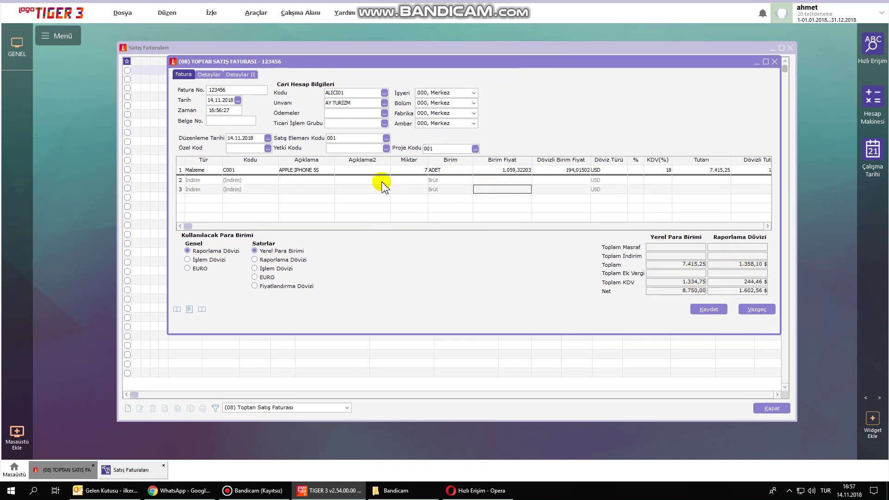
# Enter delivery note number 123456, save the AY TURİZM invoice at 8.750,00, and close the list.
pyautogui.click(707, 309)
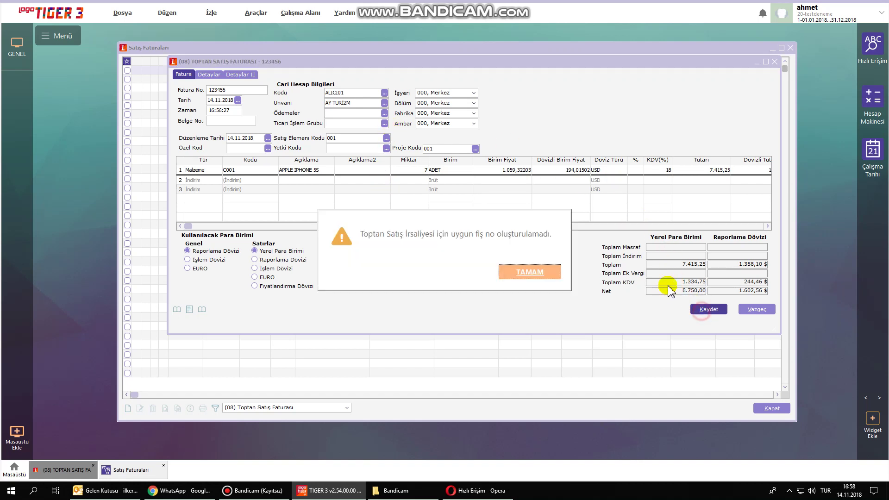
pyautogui.click(520, 274)
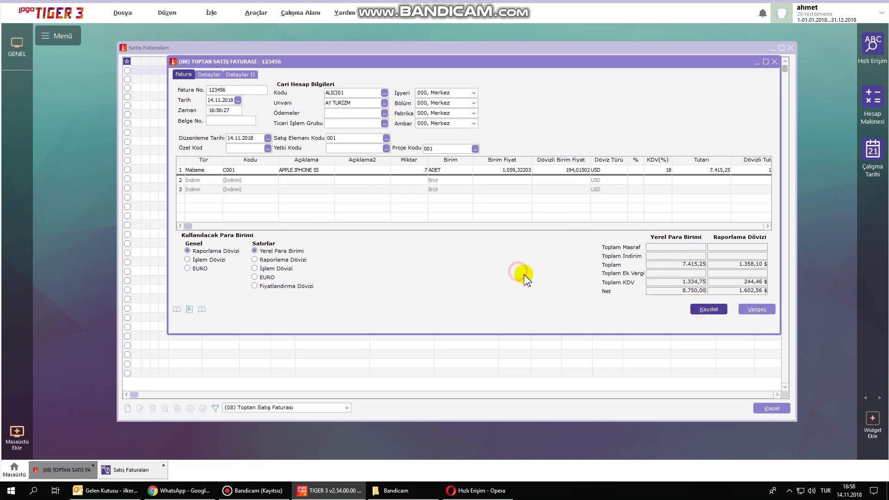
pyautogui.click(210, 77)
pyautogui.click(225, 194)
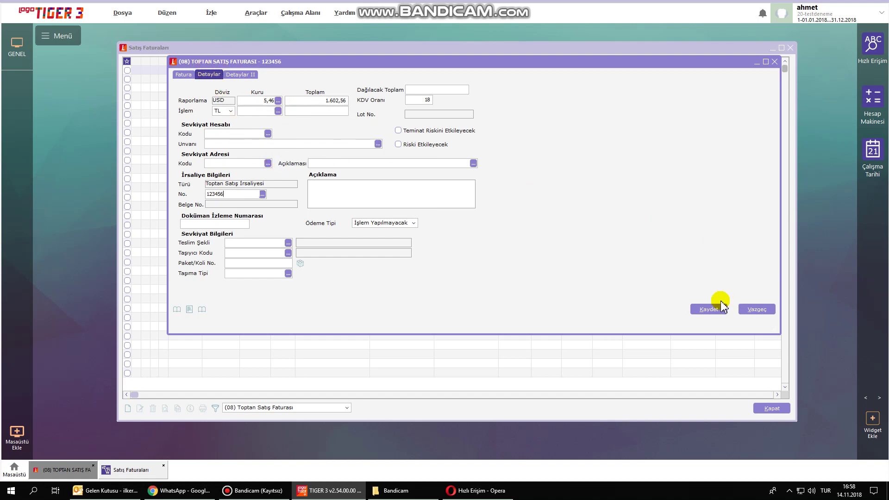
pyautogui.click(711, 310)
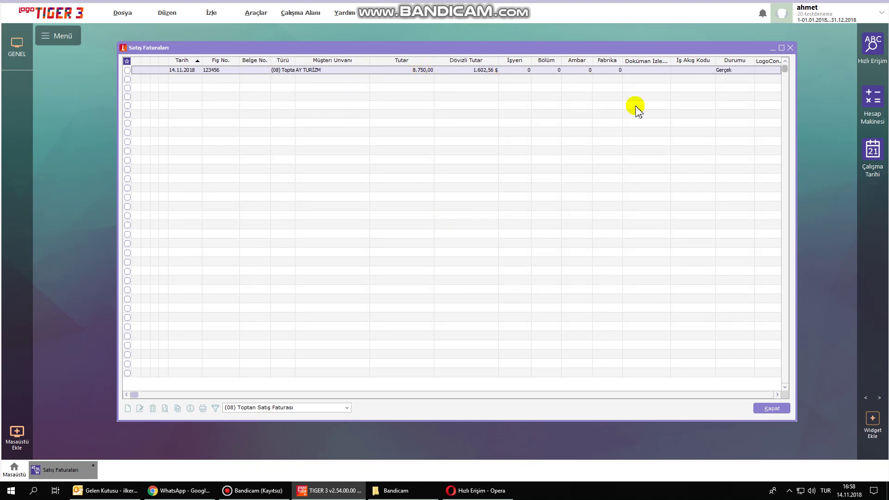
pyautogui.click(791, 47)
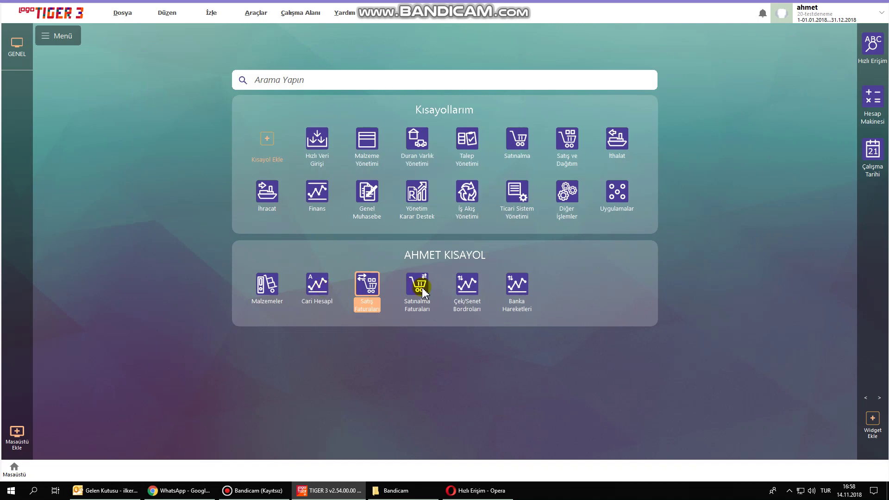
pyautogui.click(328, 291)
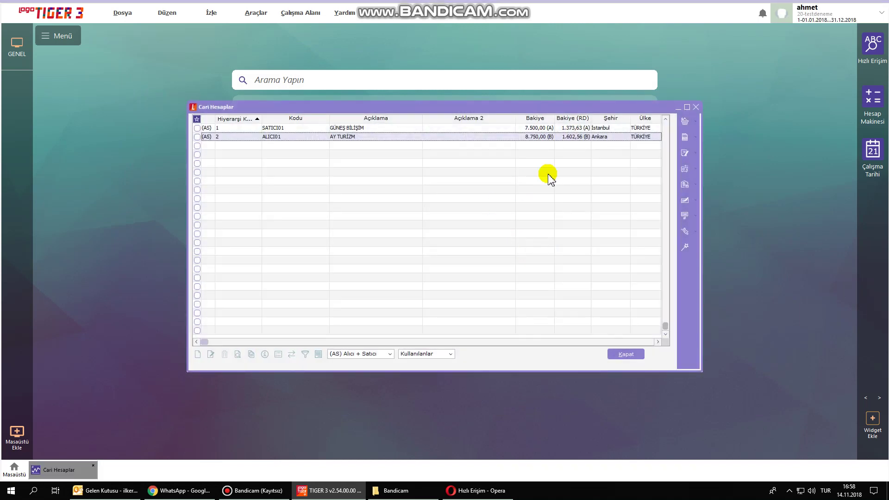
pyautogui.click(359, 129)
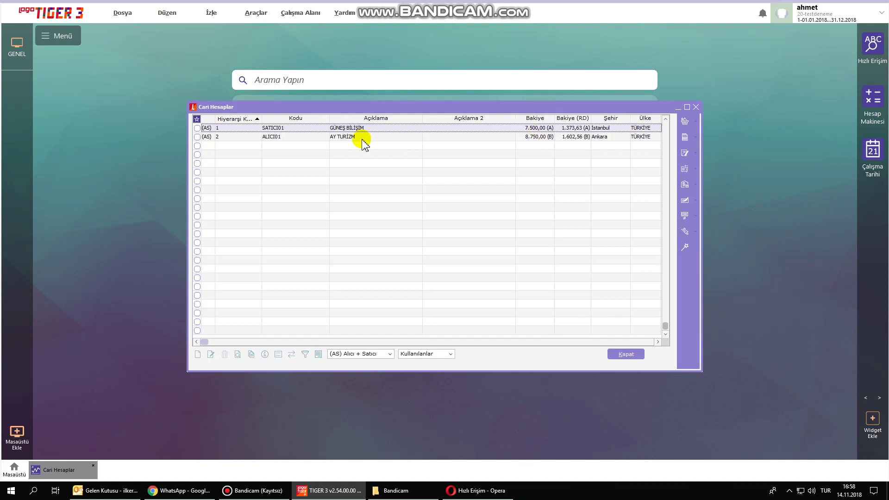
pyautogui.click(362, 137)
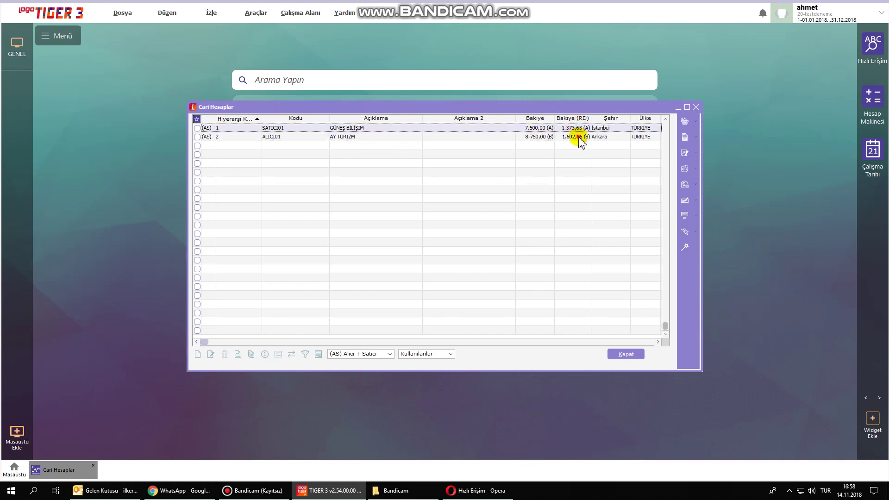
pyautogui.click(697, 108)
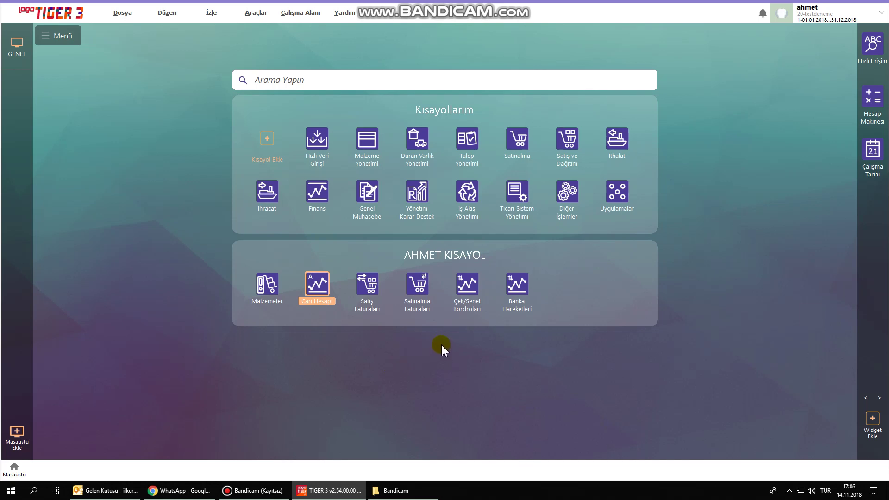
# Open Çek/Senet Bordroları, moved to the upper left and enlarged to show more columns.
pyautogui.click(469, 287)
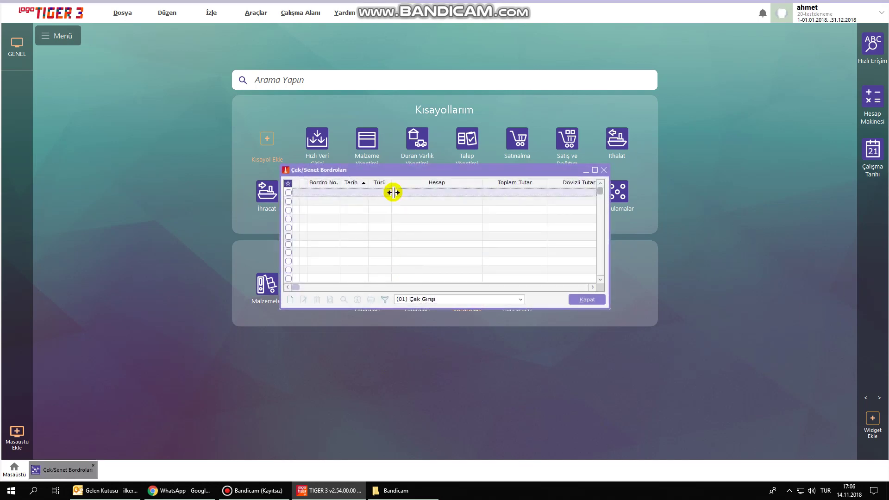
pyautogui.moveTo(397, 169); pyautogui.dragTo(245, 54)
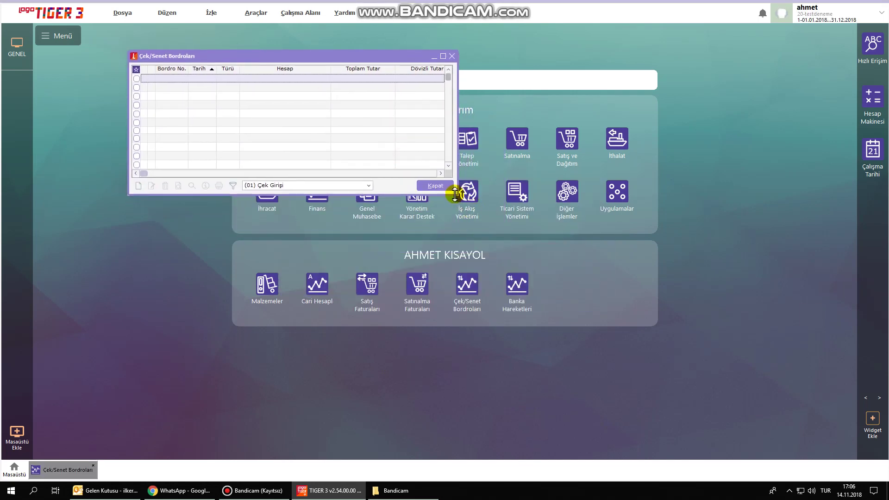
pyautogui.moveTo(455, 192); pyautogui.dragTo(727, 421)
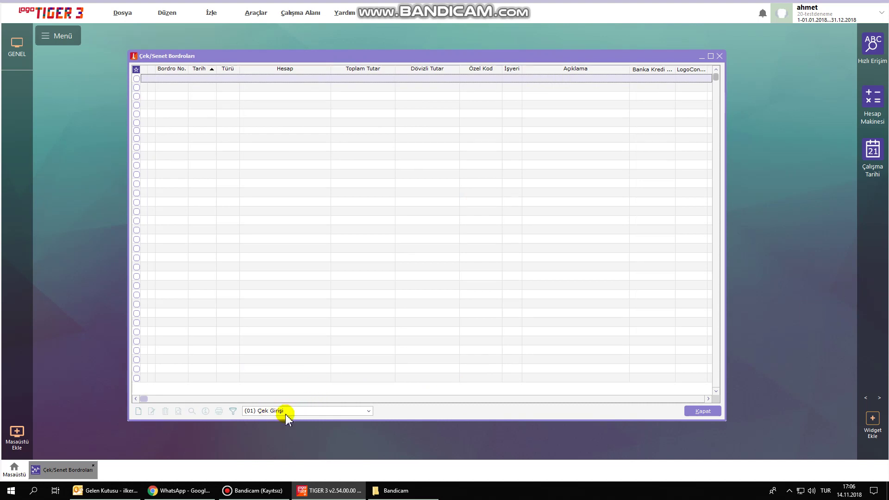
pyautogui.rightClick(328, 221)
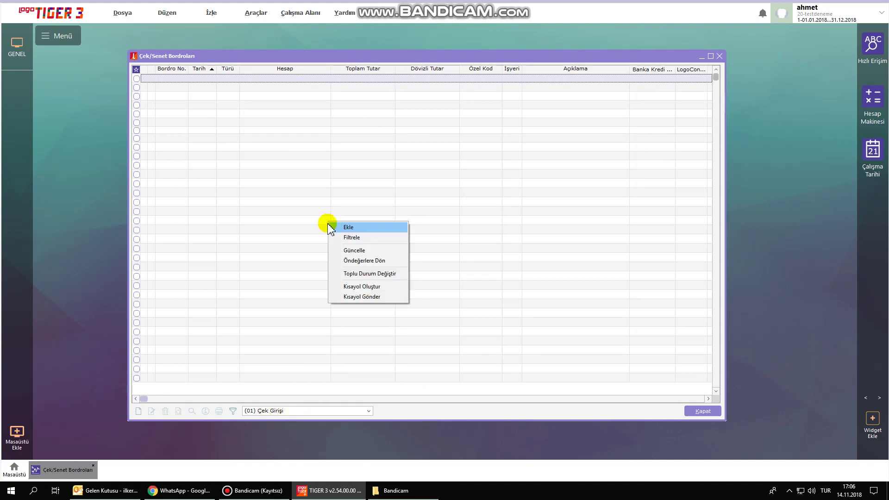
pyautogui.click(269, 211)
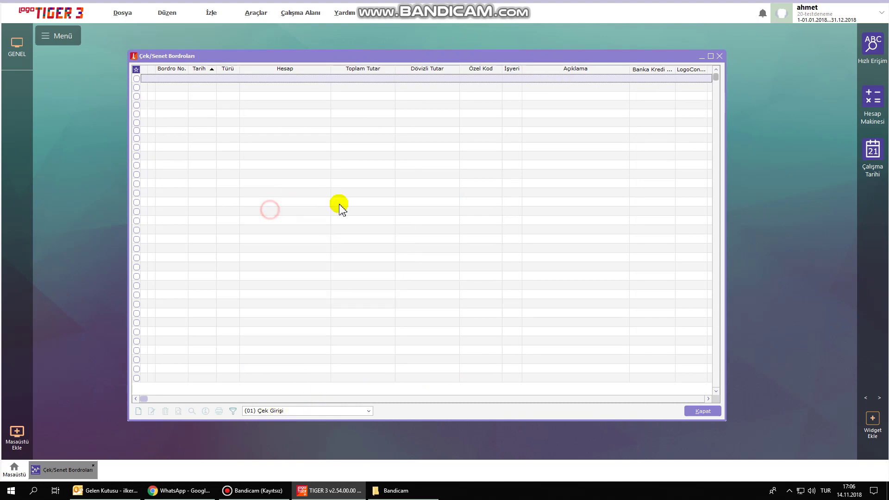
# Switch the slip type to (02) Senet Girişi and add a new slip, acknowledging the number warning.
pyautogui.click(304, 411)
pyautogui.click(297, 426)
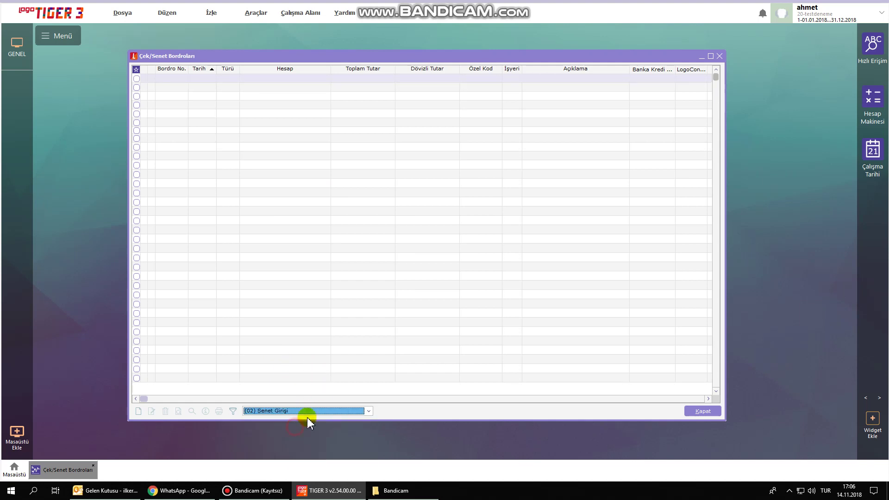
pyautogui.rightClick(307, 197)
pyautogui.click(324, 202)
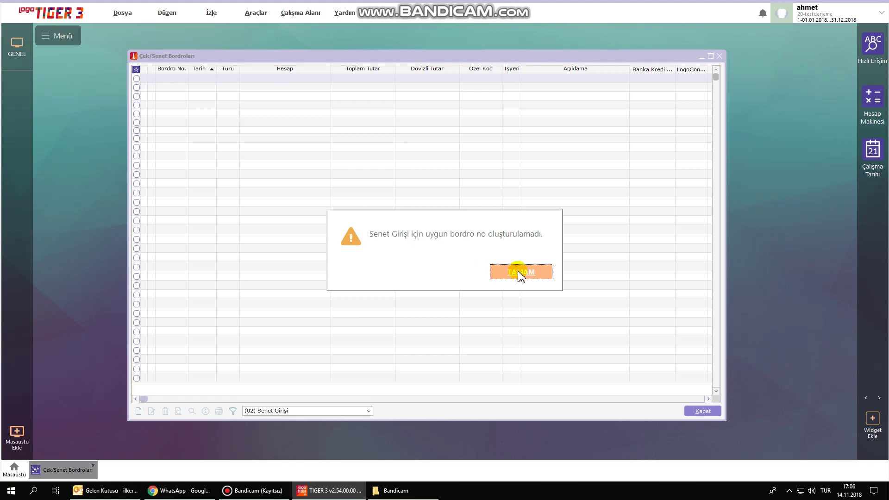
pyautogui.click(520, 273)
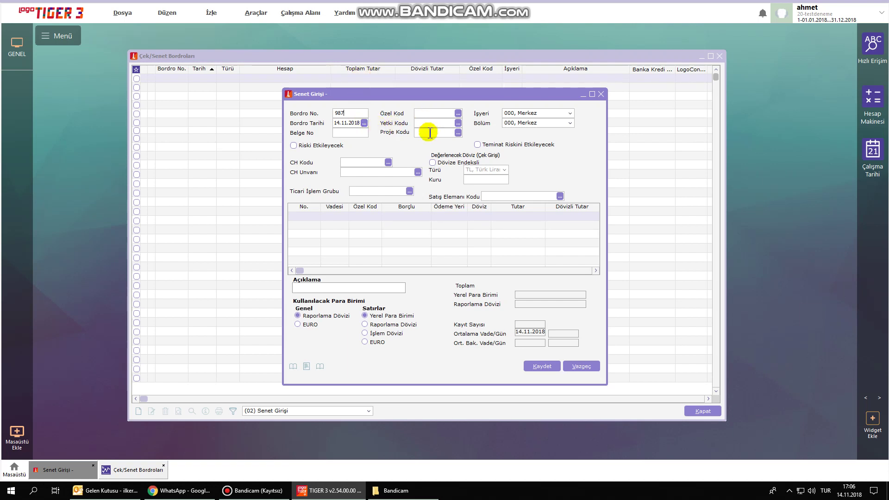
# Set the slip project to 001 APPLE CEP TELEFONU and confirm updating its lines.
pyautogui.click(458, 134)
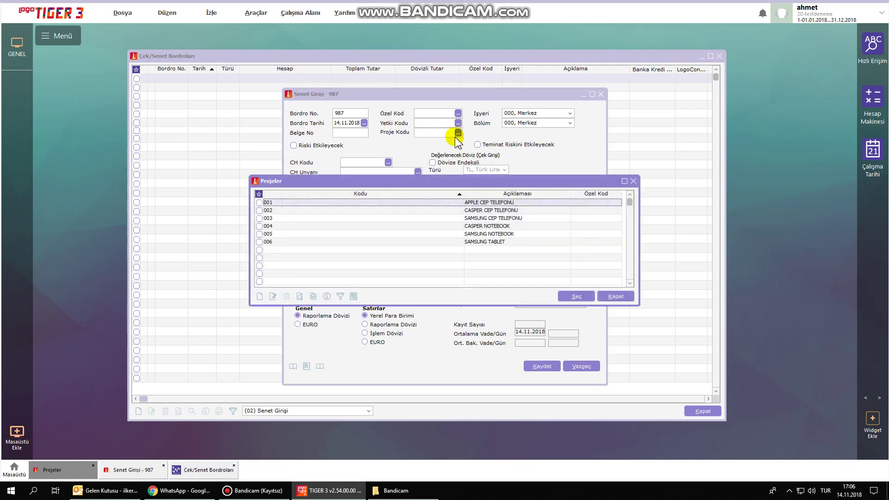
pyautogui.doubleClick(499, 204)
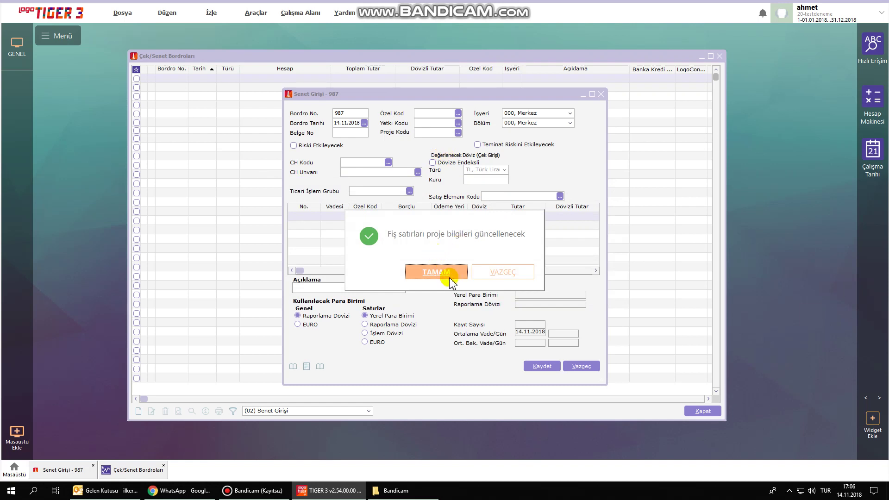
pyautogui.click(436, 272)
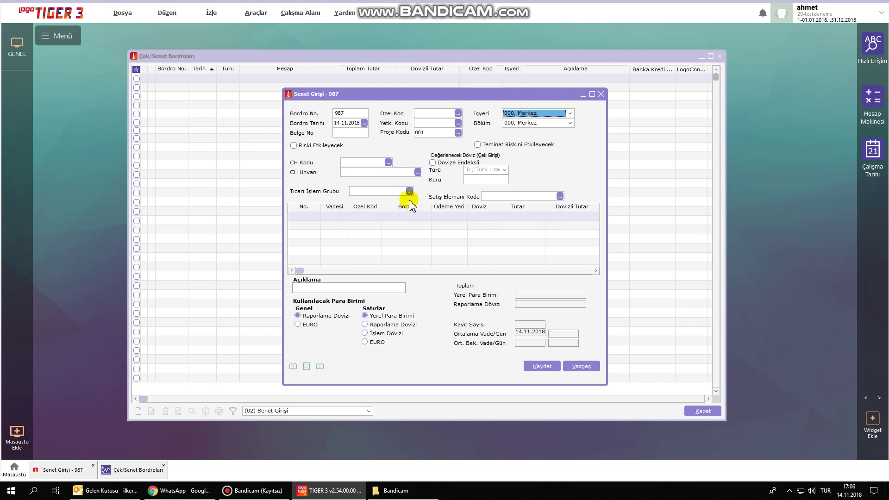
# Assign customer ALICI01 AY TURİZM and sales rep 001 to slip 987.
pyautogui.click(418, 173)
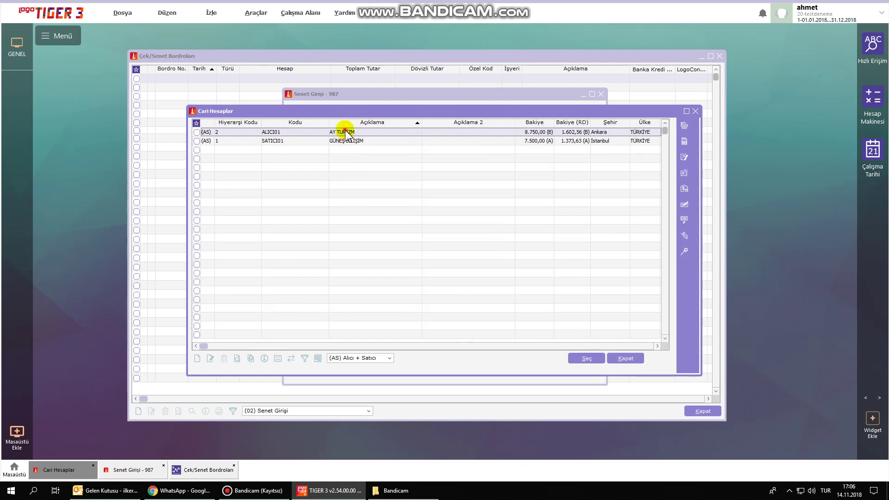
pyautogui.doubleClick(346, 132)
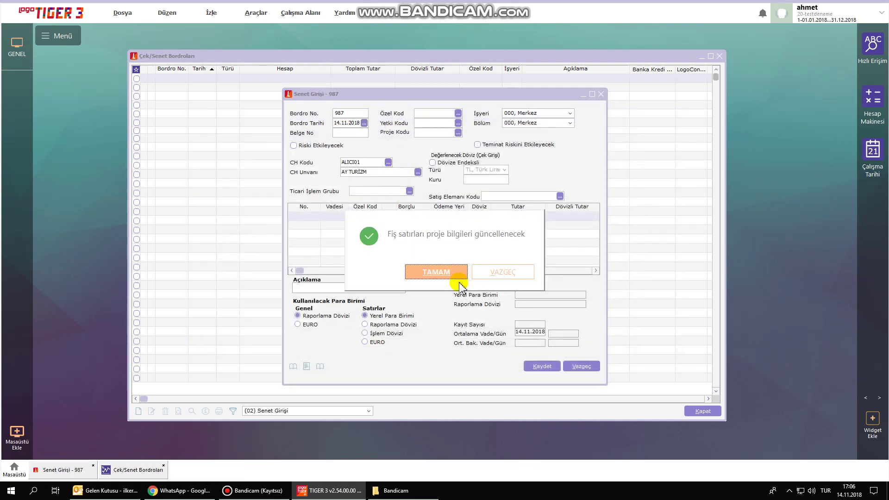
pyautogui.click(435, 272)
pyautogui.click(361, 217)
pyautogui.click(560, 196)
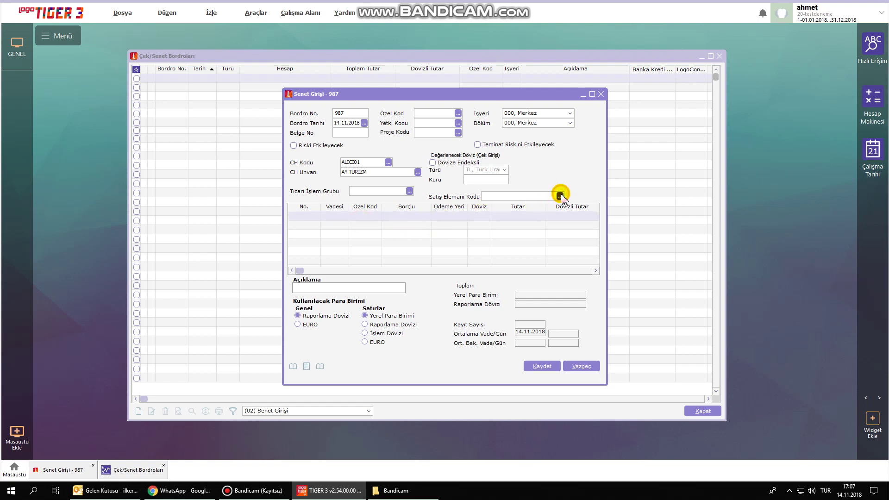
pyautogui.doubleClick(403, 137)
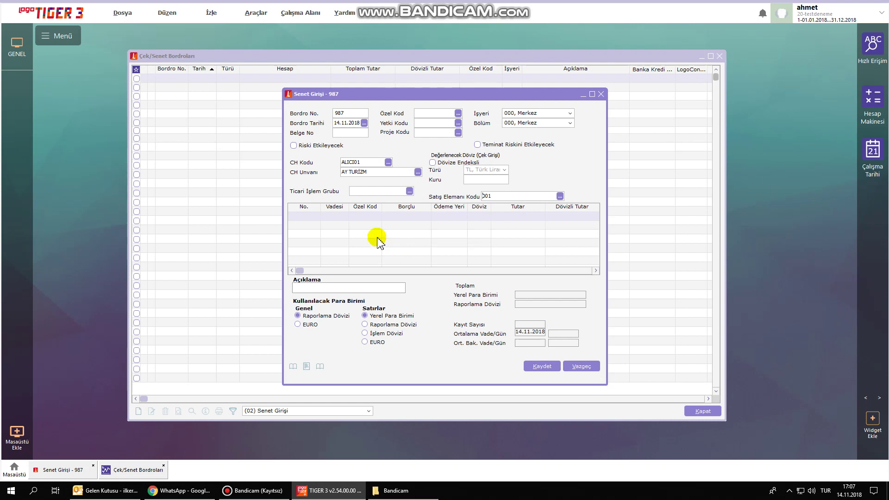
pyautogui.rightClick(375, 230)
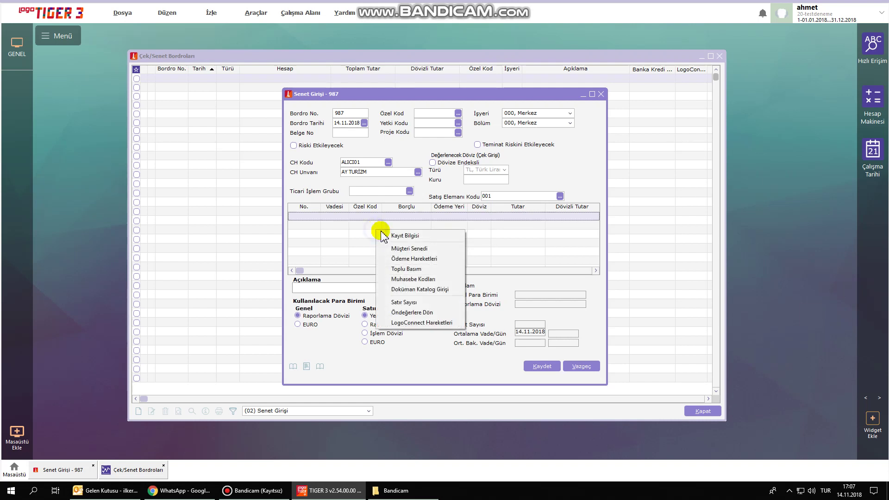
# Add a Müşteri Senedi to slip 987 and begin entering portfolio number 1245.
pyautogui.click(422, 252)
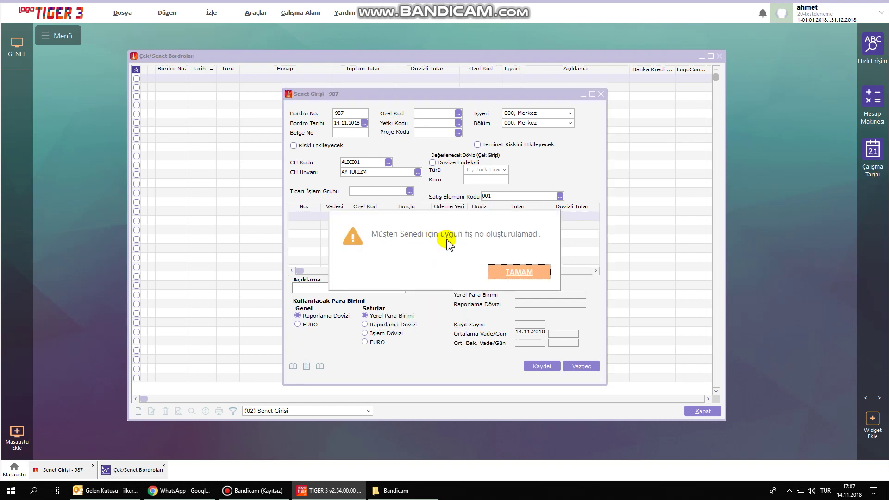
pyautogui.click(518, 269)
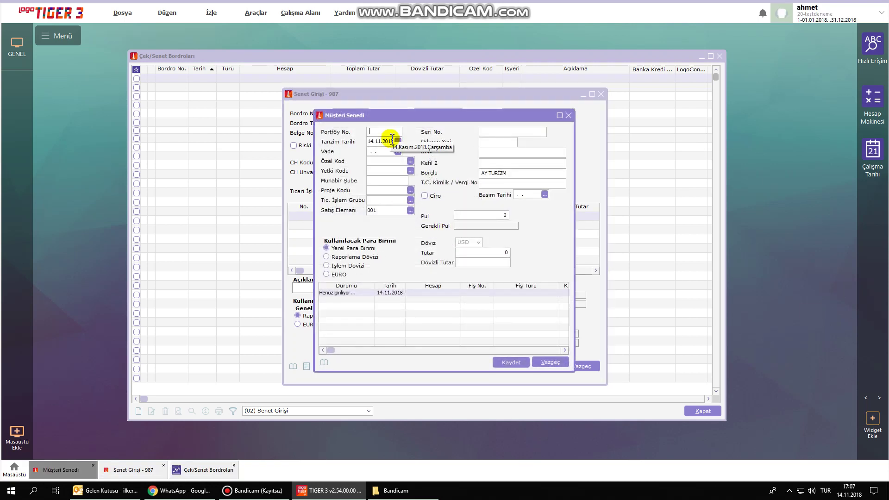
pyautogui.write('1245')
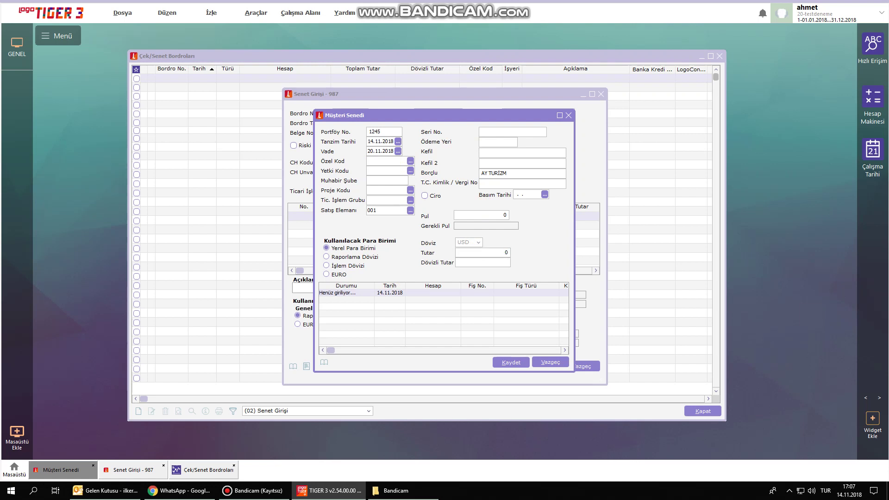
# Save promissory note 1245 with an amount of 750 into the bordro.
pyautogui.click(482, 313)
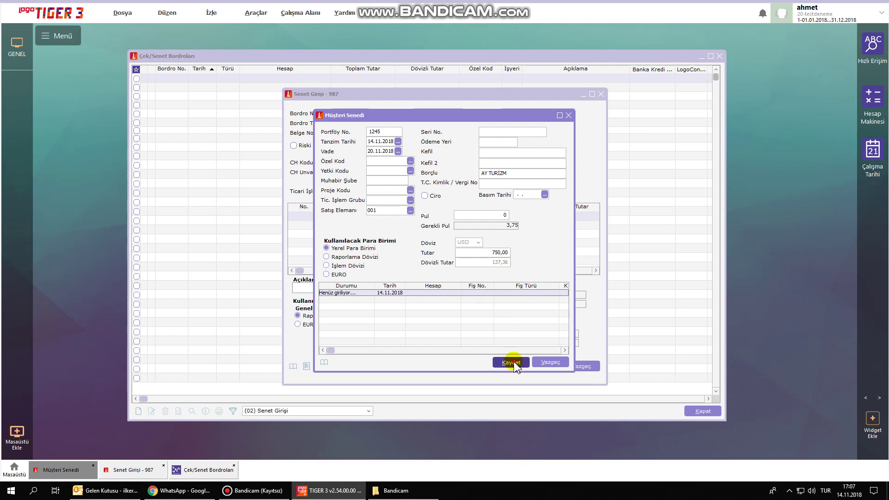
pyautogui.click(512, 362)
pyautogui.click(366, 218)
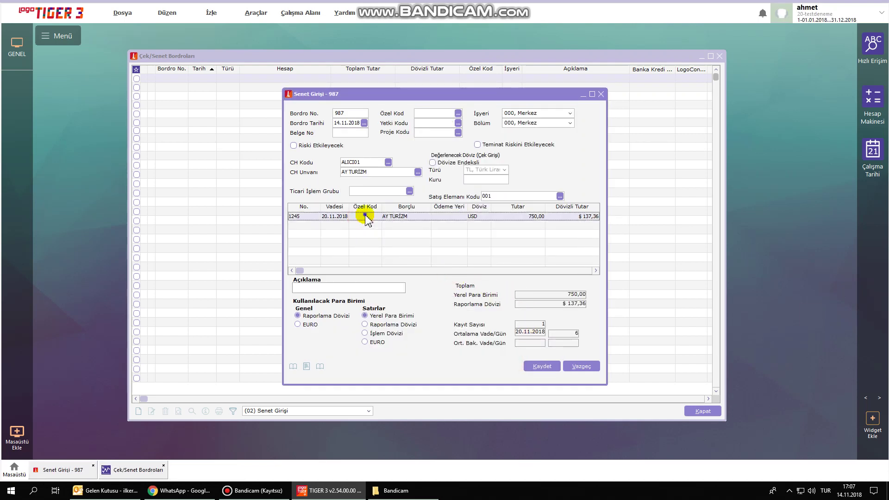
# Generate four follow-on monthly notes from note 1245, each due on the 20th.
pyautogui.rightClick(366, 216)
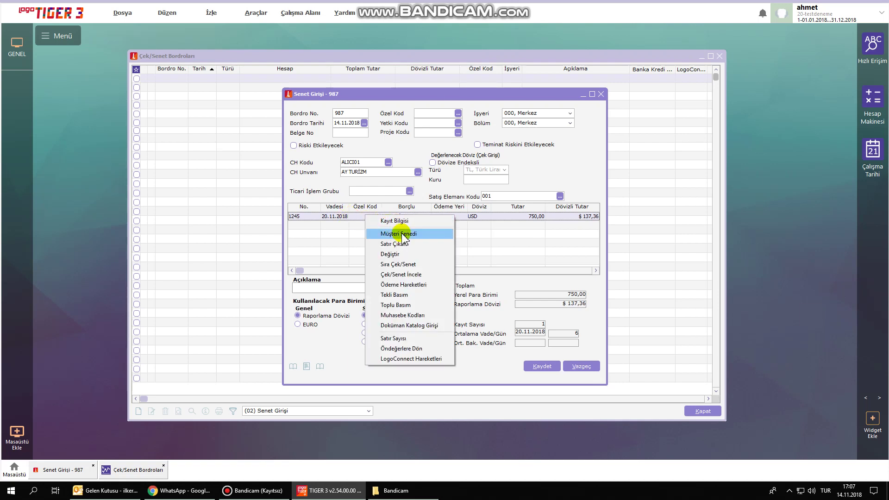
pyautogui.click(415, 265)
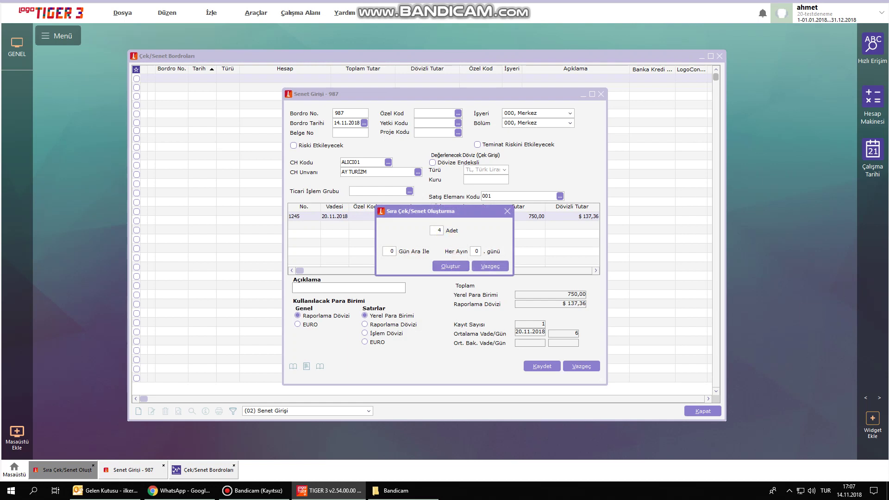
pyautogui.click(484, 252)
pyautogui.write('20')
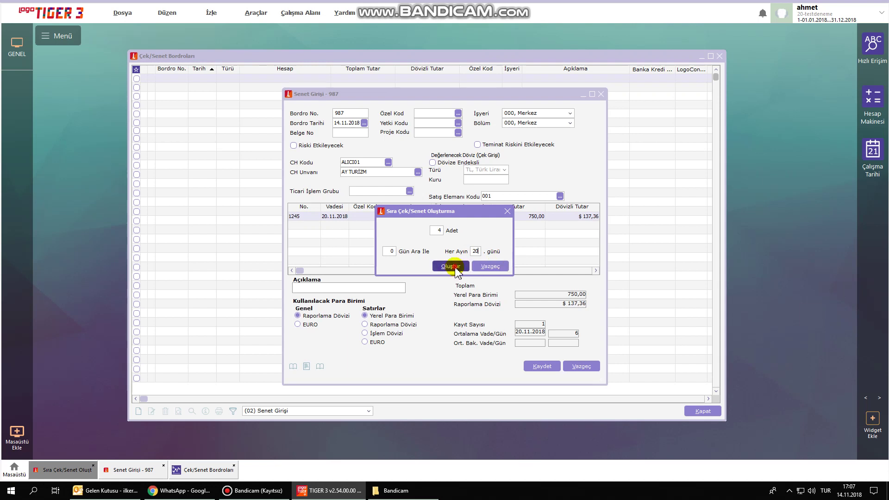
pyautogui.click(452, 266)
# Review the five 750,00 notes due 20.11.2018 through 20.03.2019.
pyautogui.click(536, 216)
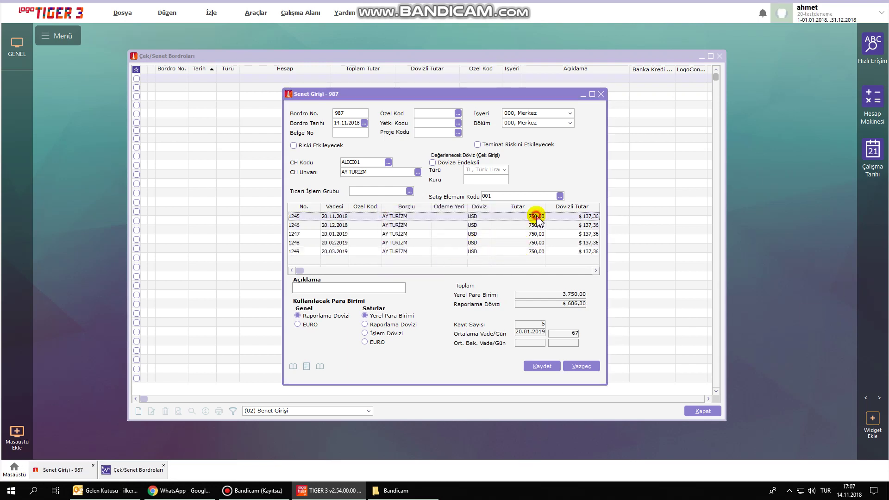
pyautogui.click(538, 225)
pyautogui.click(536, 234)
pyautogui.click(536, 243)
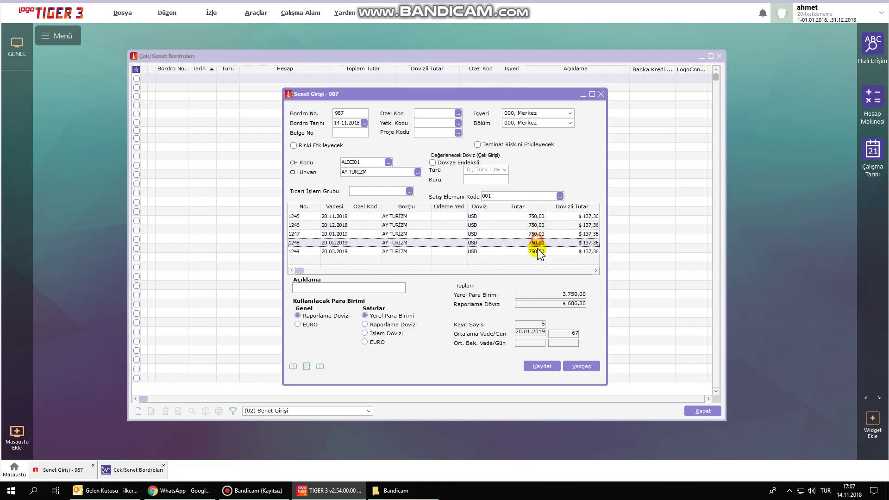
pyautogui.click(536, 251)
pyautogui.click(537, 217)
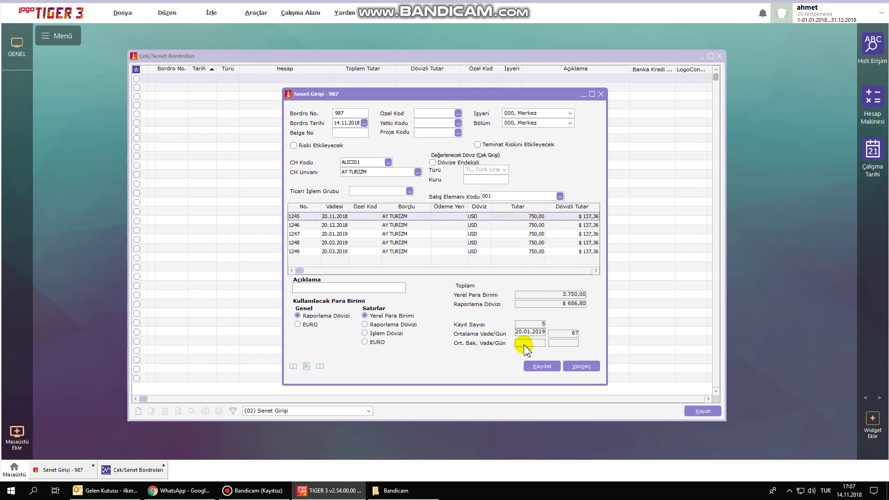
# Save bordro 987, widen the Türü and Tarih columns, and close the bordro list.
pyautogui.click(541, 368)
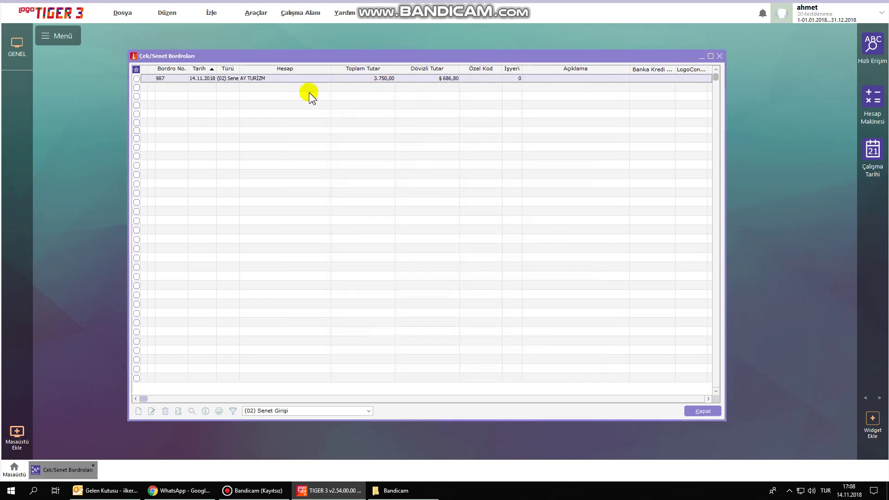
pyautogui.moveTo(239, 70); pyautogui.dragTo(274, 70)
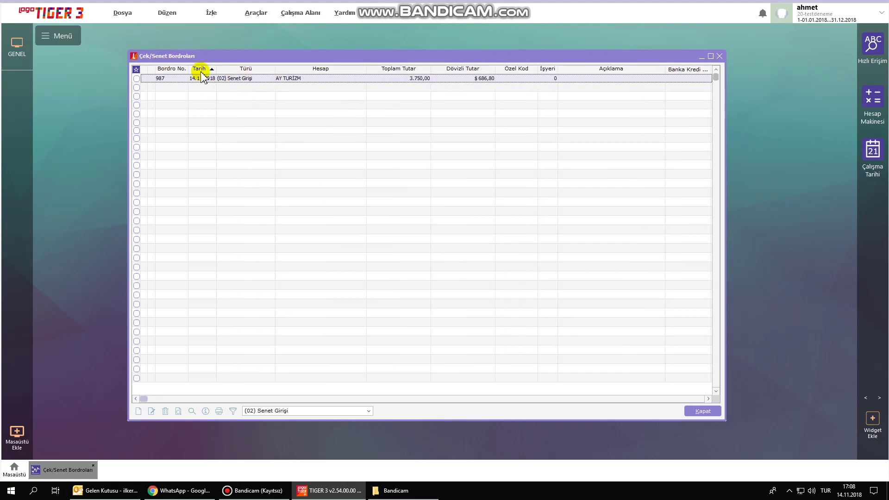
pyautogui.moveTo(216, 70); pyautogui.dragTo(243, 74)
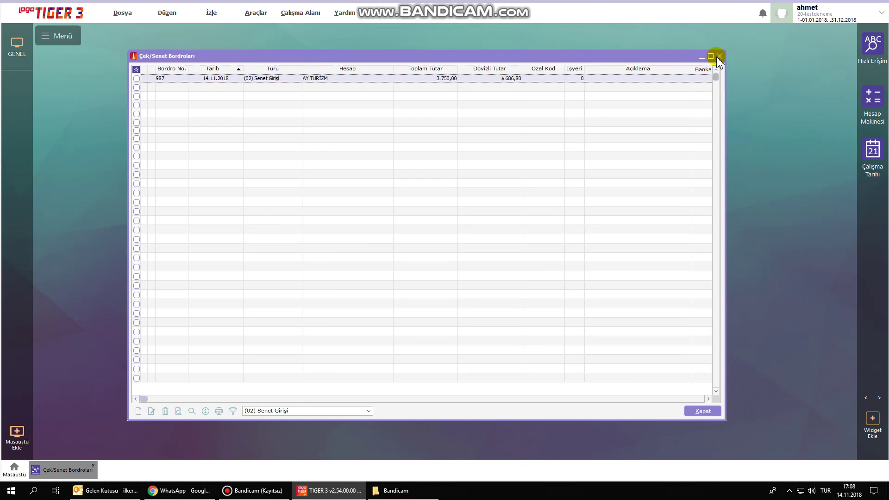
pyautogui.click(719, 56)
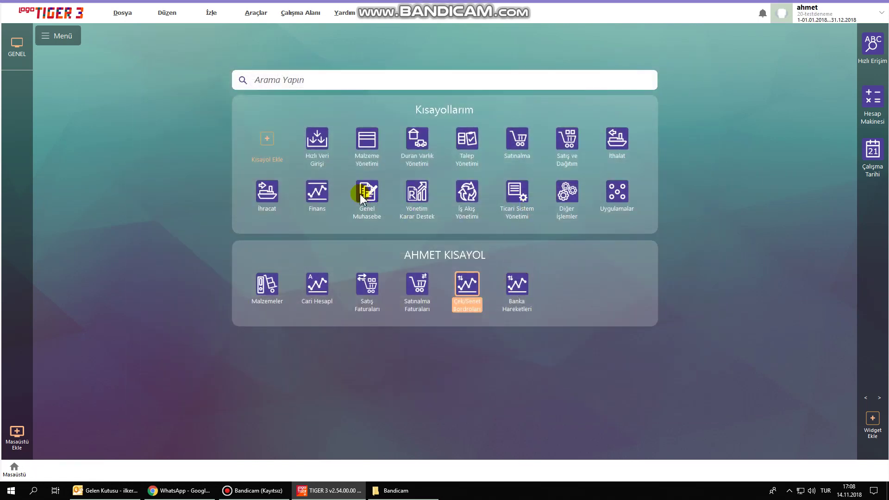
# Add Çekler/Senetler from Finans > Ana Kayıtlar to the personal shortcuts and open it.
pyautogui.click(318, 197)
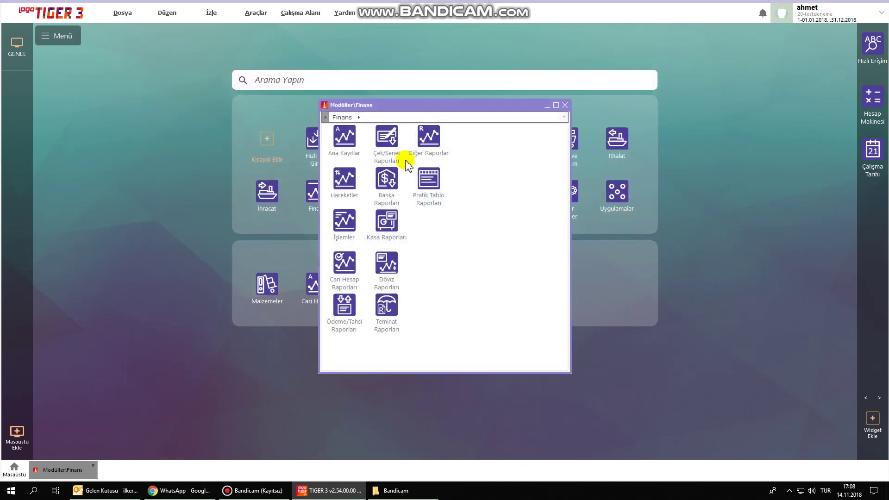
pyautogui.doubleClick(345, 147)
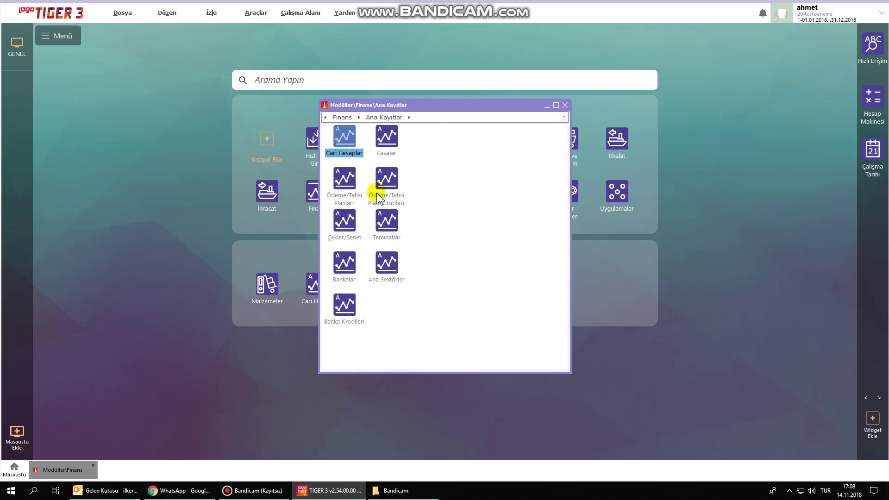
pyautogui.moveTo(346, 227); pyautogui.dragTo(627, 273)
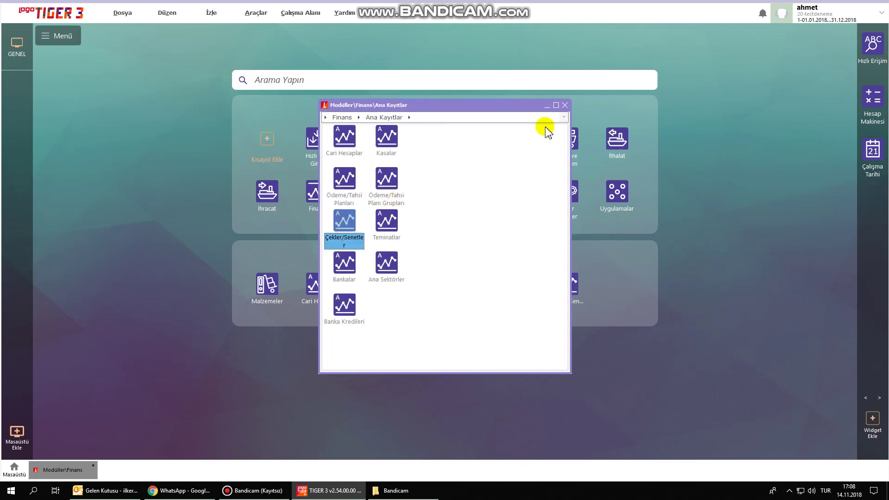
pyautogui.click(565, 105)
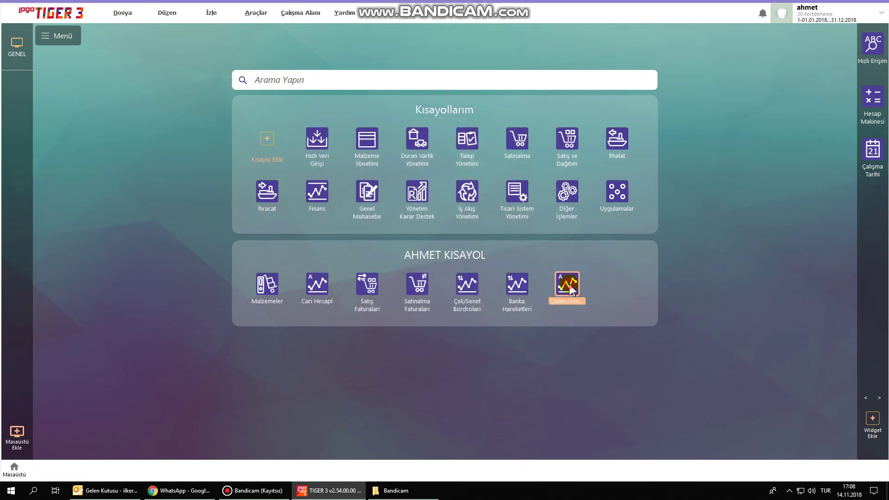
pyautogui.doubleClick(570, 290)
pyautogui.moveTo(455, 175); pyautogui.dragTo(430, 66)
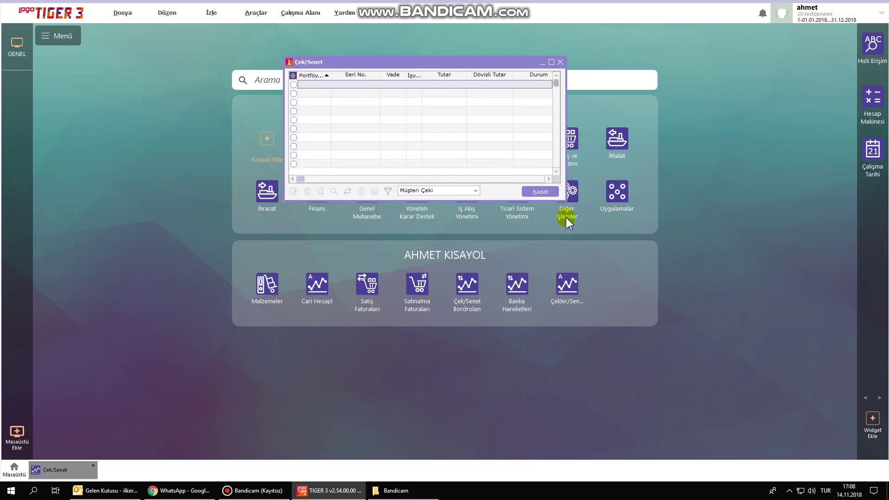
pyautogui.moveTo(565, 198); pyautogui.dragTo(802, 397)
pyautogui.click(453, 388)
pyautogui.click(452, 401)
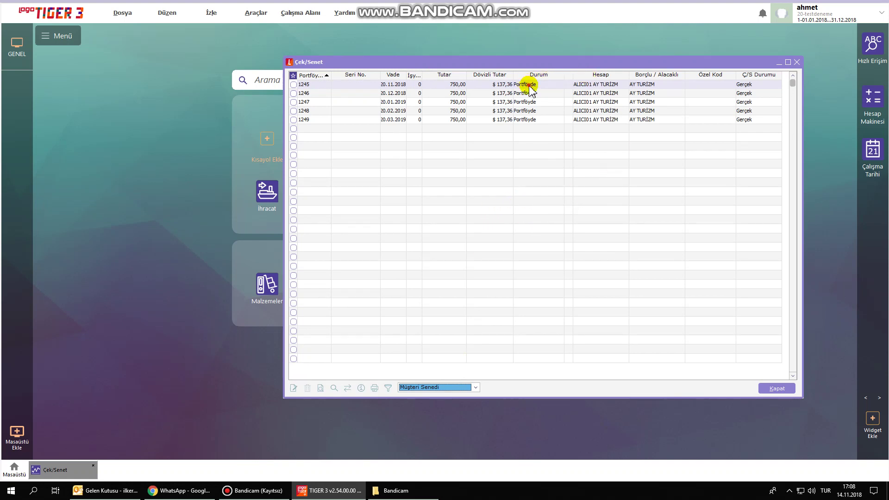
pyautogui.click(528, 85)
pyautogui.click(536, 103)
pyautogui.click(536, 112)
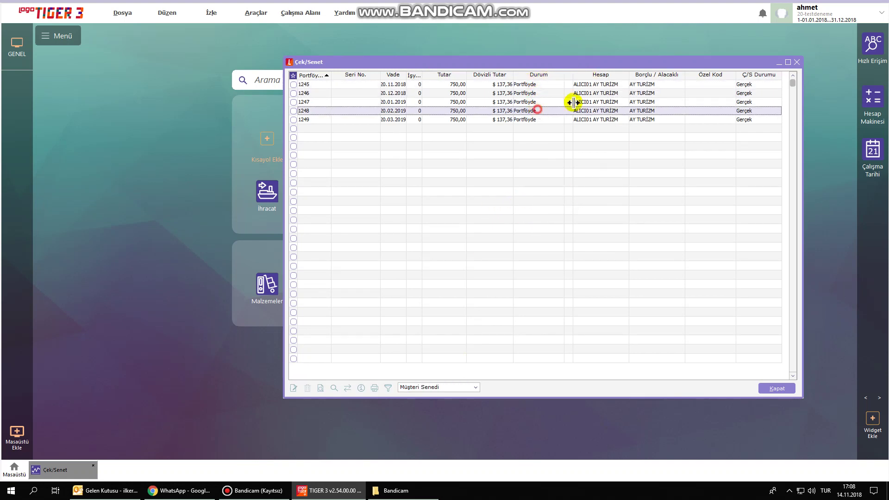
pyautogui.click(799, 62)
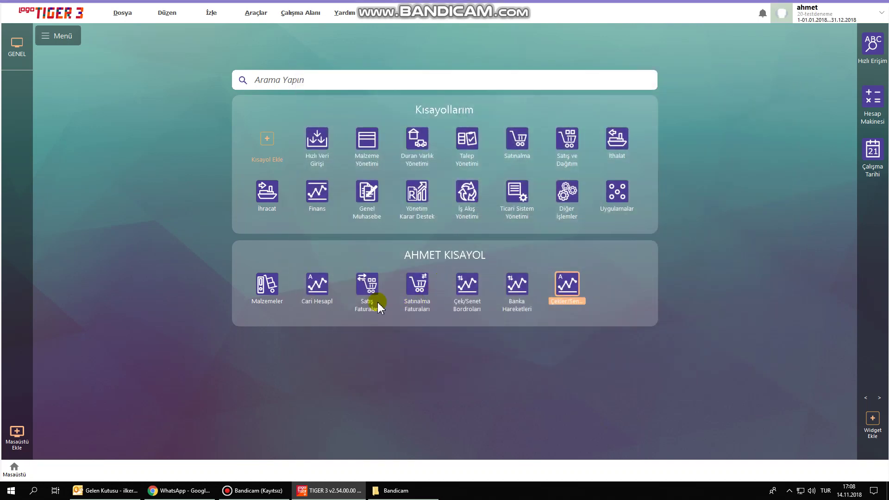
pyautogui.click(317, 286)
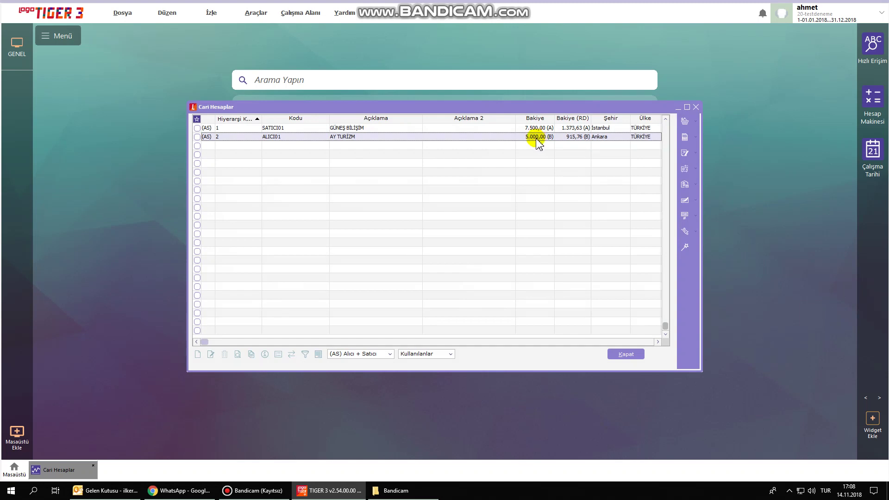
pyautogui.moveTo(401, 107); pyautogui.dragTo(325, 41)
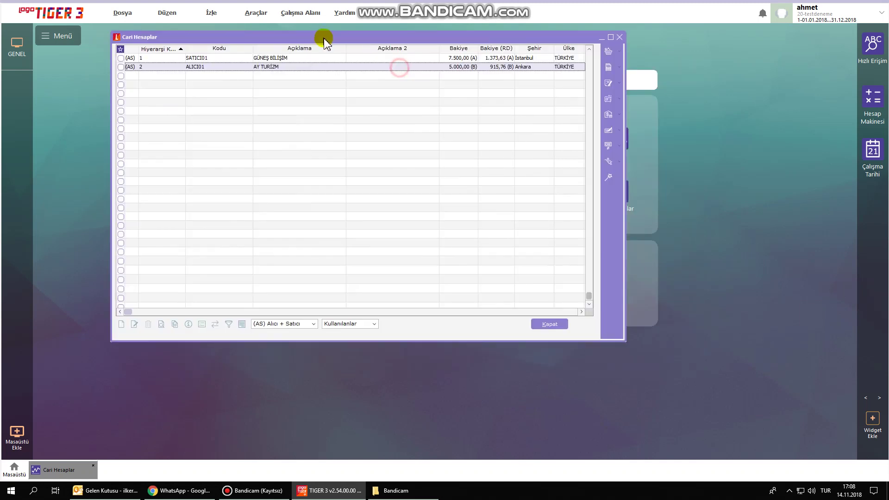
pyautogui.moveTo(624, 341); pyautogui.dragTo(842, 435)
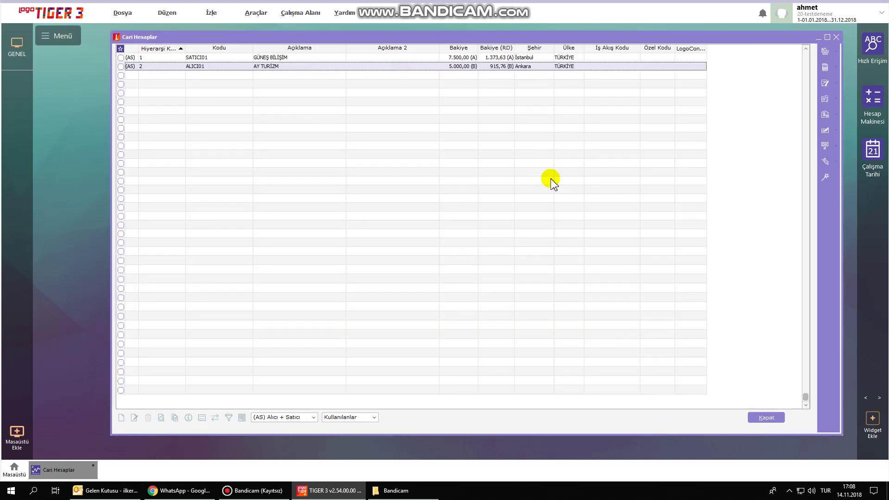
pyautogui.click(837, 37)
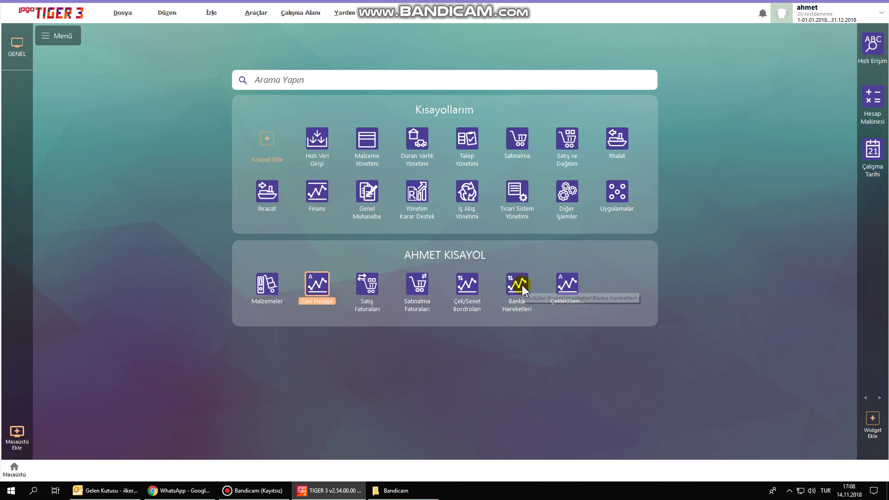
pyautogui.click(322, 199)
# Pin Cari Hesap Fişleri from Finans > Hareketler as a desktop shortcut.
pyautogui.doubleClick(323, 197)
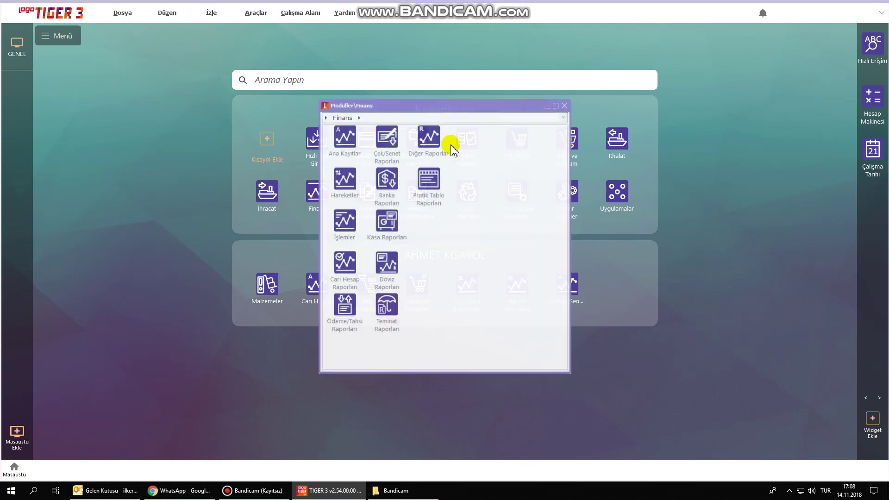
pyautogui.click(347, 180)
pyautogui.doubleClick(347, 180)
pyautogui.moveTo(344, 138); pyautogui.dragTo(614, 275)
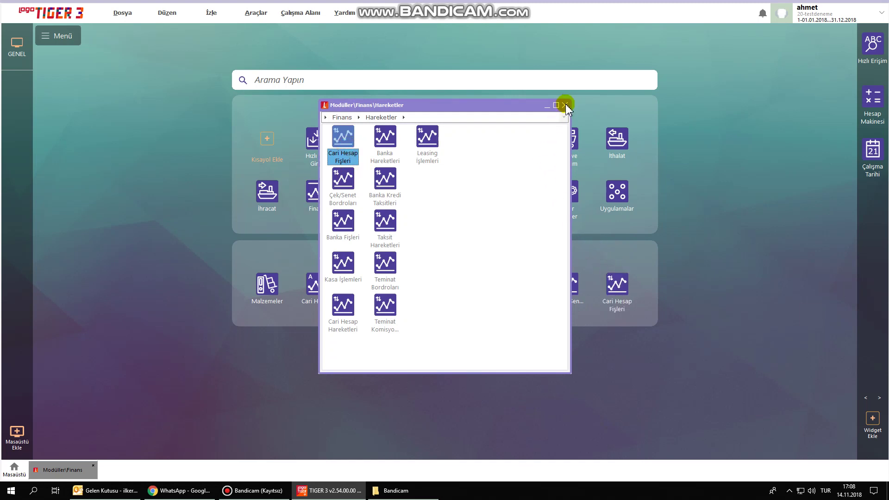
pyautogui.click(565, 105)
# Open the enlarged, centred slips list, add a Nakit Tahsilat slip, and dismiss the fiş-number warning.
pyautogui.click(621, 293)
pyautogui.doubleClick(621, 293)
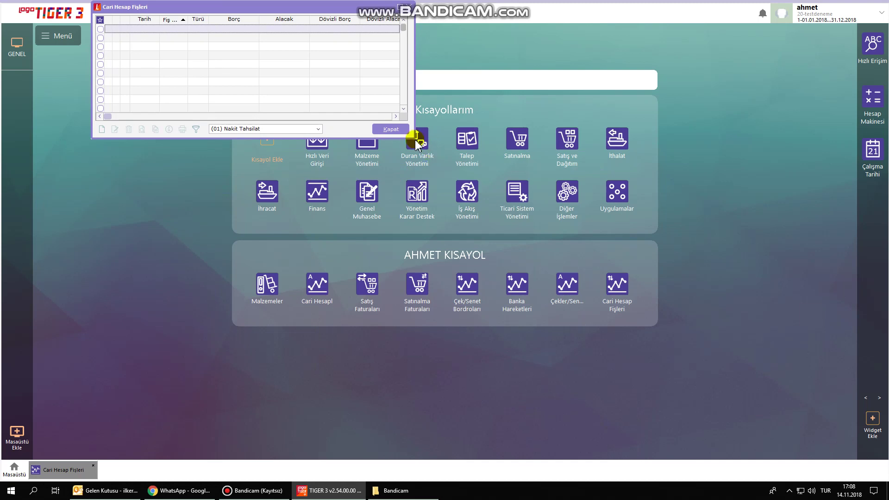
pyautogui.moveTo(412, 137); pyautogui.dragTo(627, 338)
pyautogui.moveTo(357, 8); pyautogui.dragTo(447, 113)
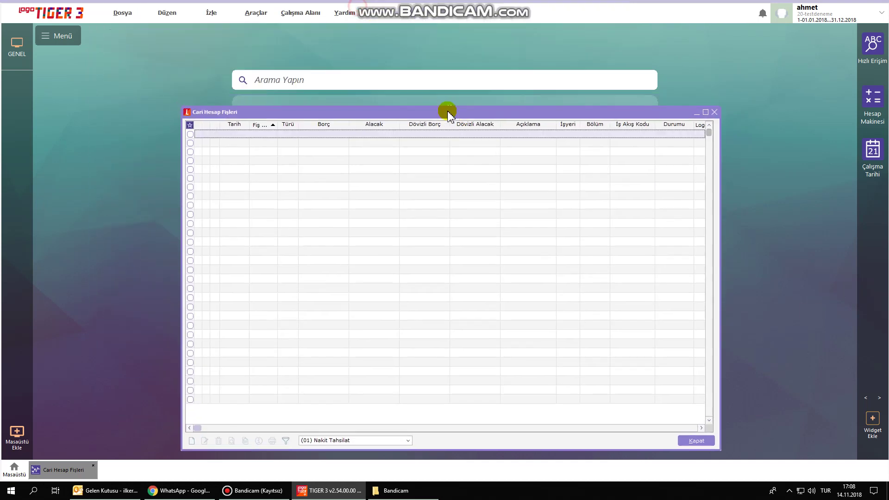
pyautogui.rightClick(344, 265)
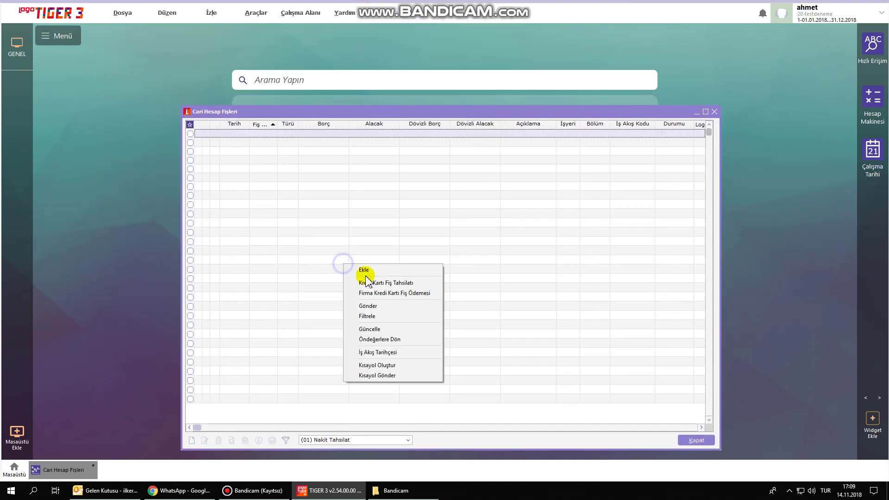
pyautogui.click(366, 271)
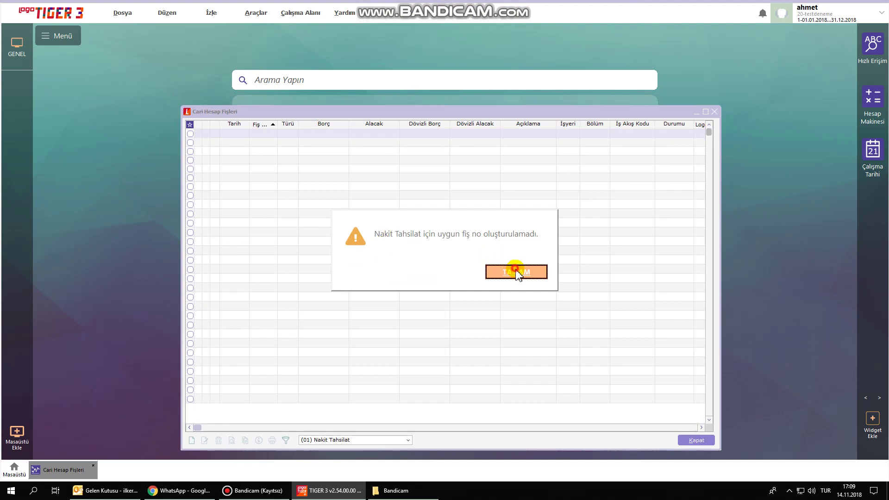
pyautogui.click(516, 269)
# Enter slip number 54125 and choose AY TURİZM as the line's account.
pyautogui.write('54125')
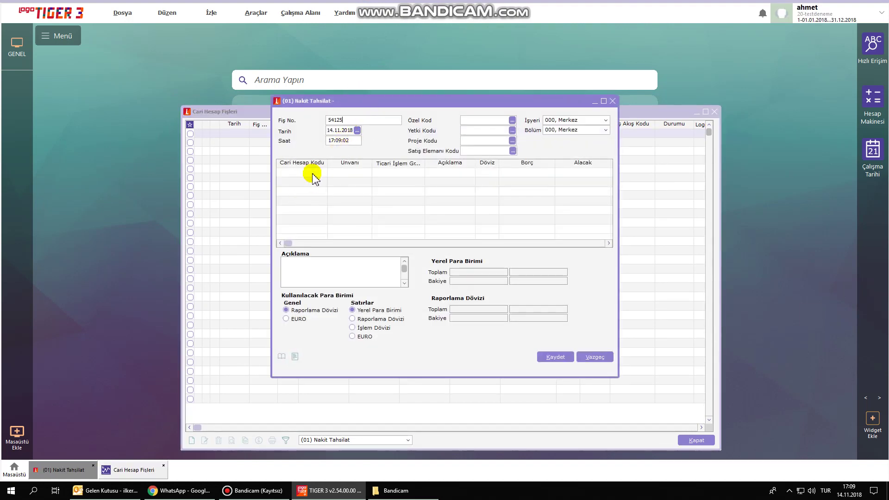
pyautogui.click(308, 174)
pyautogui.click(324, 173)
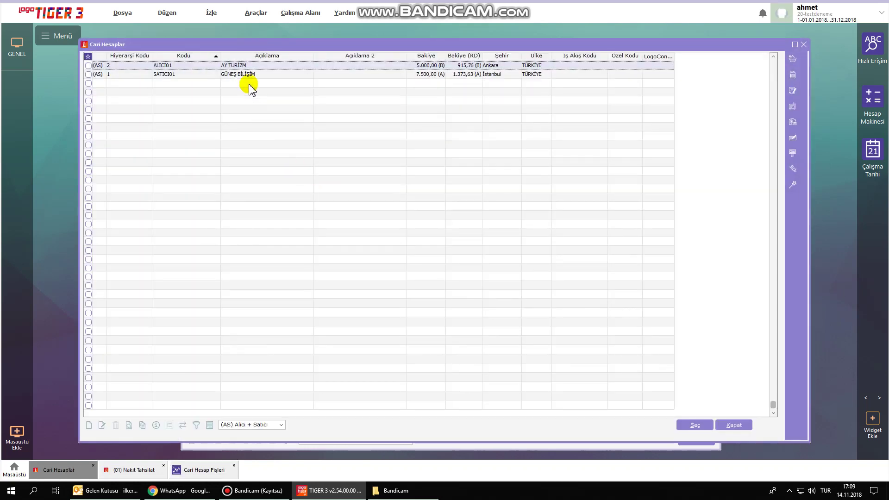
pyautogui.doubleClick(254, 66)
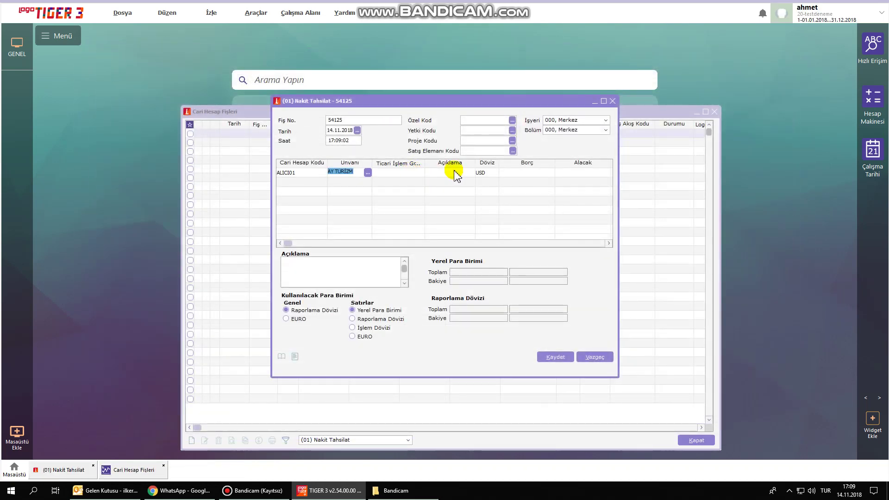
pyautogui.click(522, 173)
pyautogui.click(579, 173)
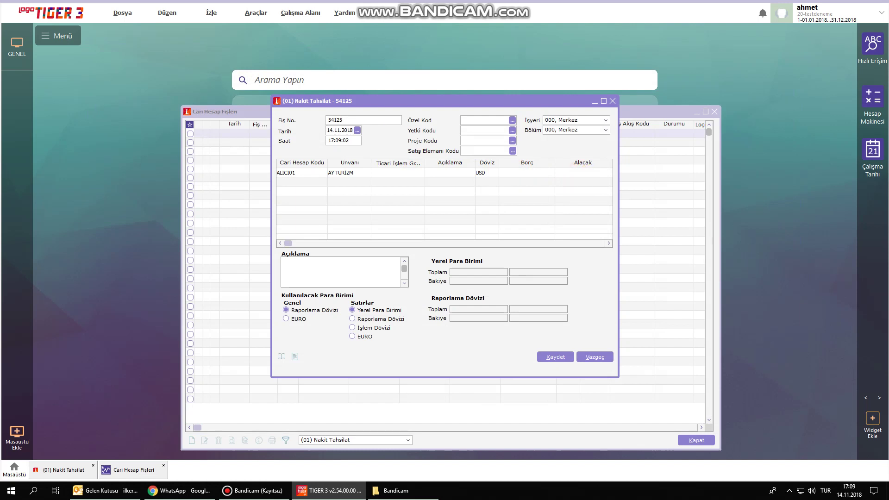
pyautogui.press('BackSpace')
pyautogui.press('BackSpace')
pyautogui.press('BackSpace')
pyautogui.press('BackSpace')
# Set project code 001, applied to the lines, and salesperson 001 on the slip.
pyautogui.click(512, 140)
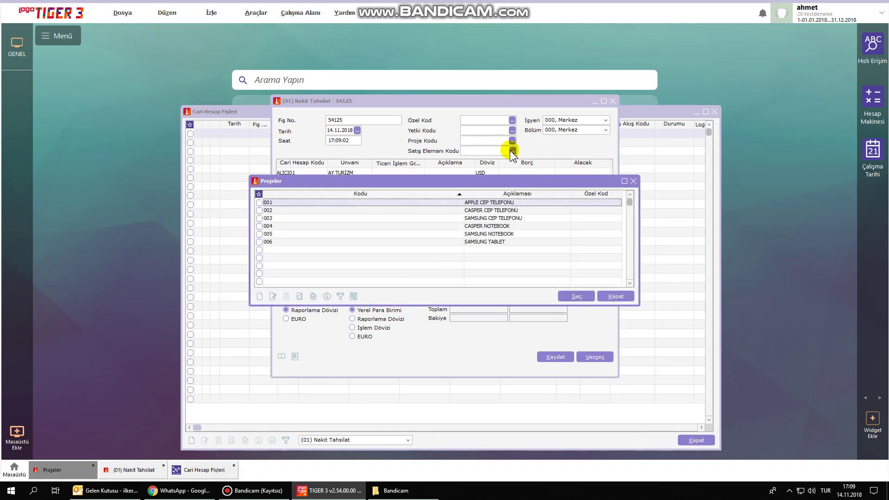
pyautogui.doubleClick(480, 200)
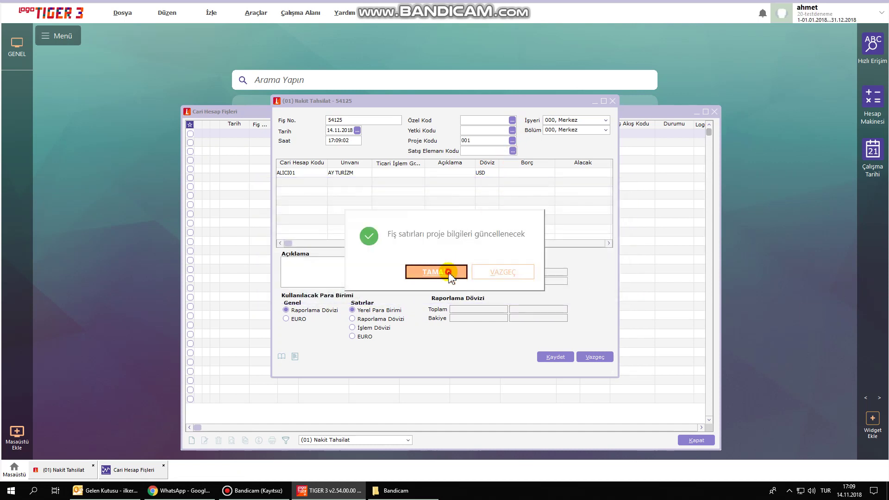
pyautogui.click(447, 273)
pyautogui.click(513, 151)
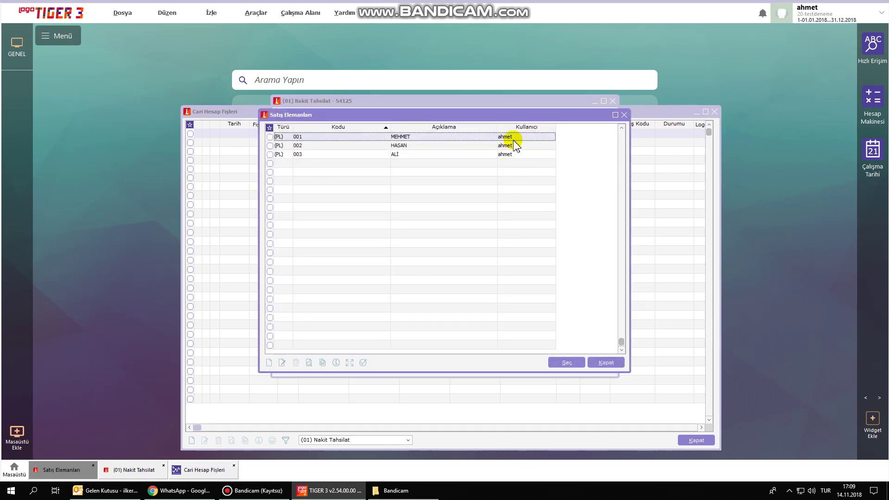
pyautogui.doubleClick(516, 137)
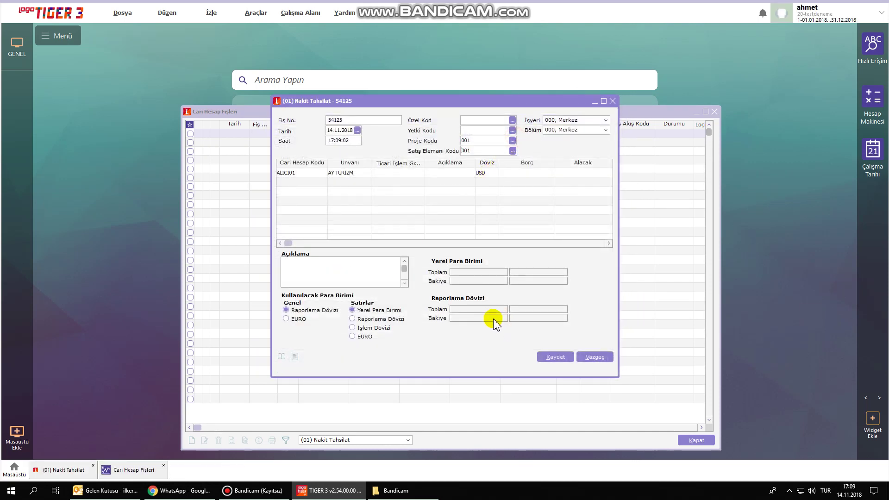
# Enter a 2.000,00 Alacak amount on the AY TURİZM line and save the slip.
pyautogui.click(577, 176)
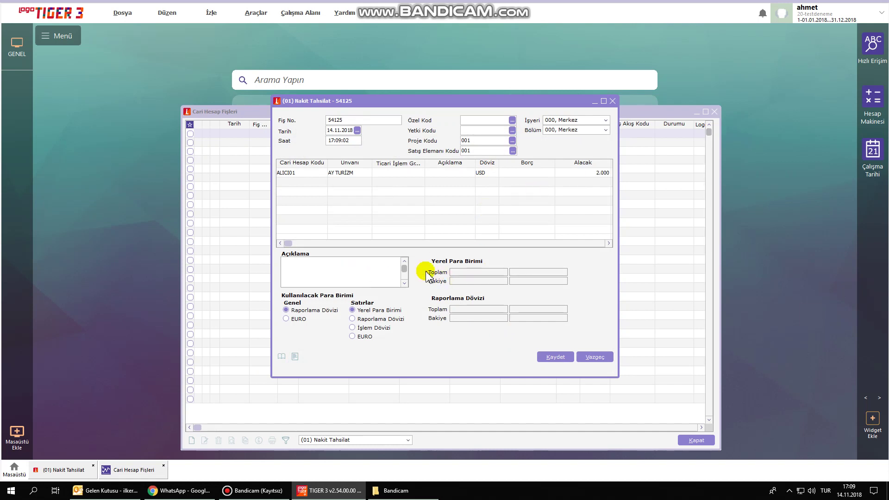
pyautogui.press('BackSpace')
pyautogui.moveTo(618, 206); pyautogui.dragTo(767, 208)
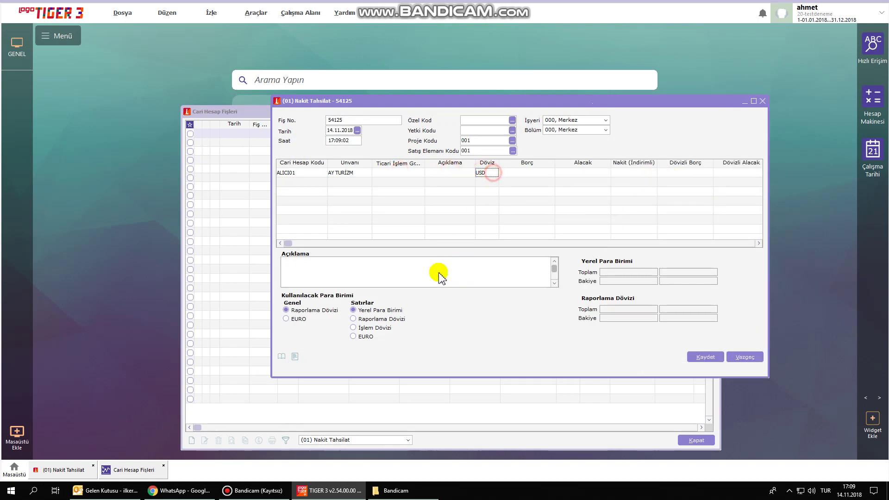
pyautogui.click(595, 173)
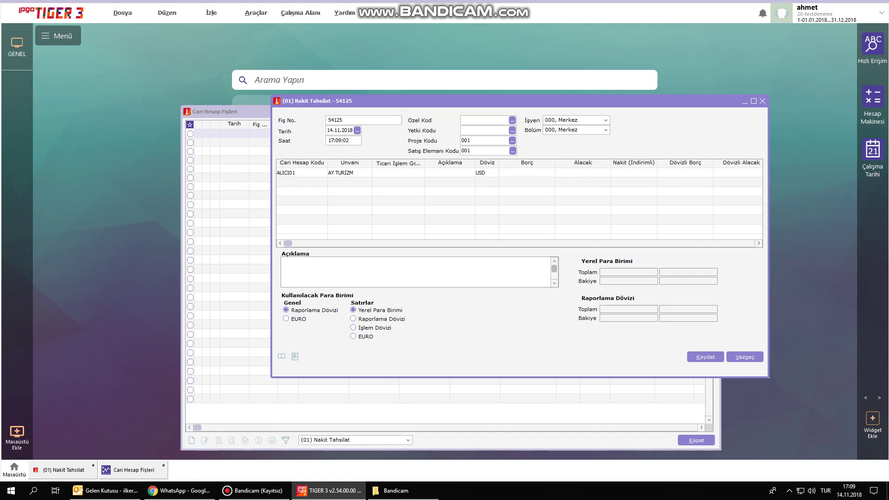
pyautogui.press('Return')
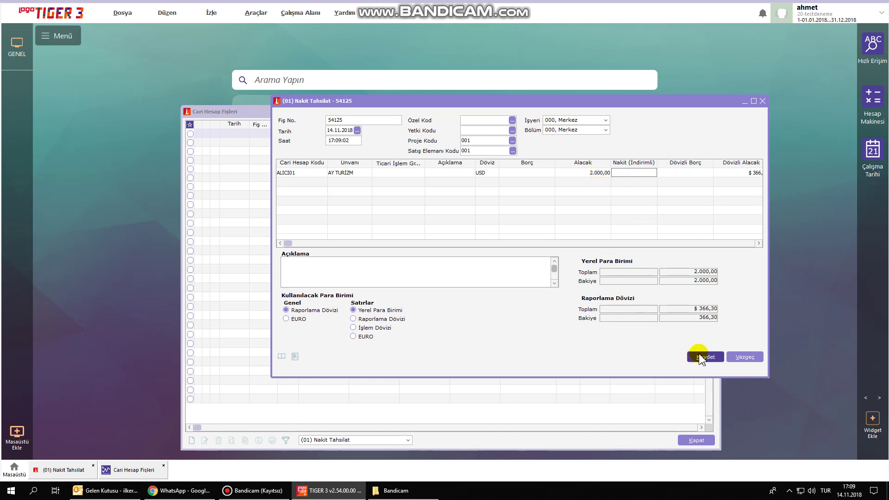
pyautogui.click(703, 357)
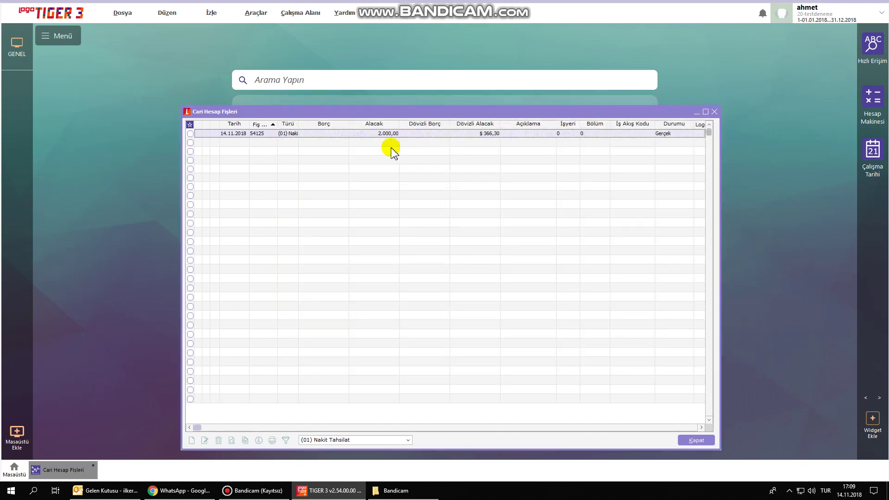
# Display AY TURİZM's Ekstre on screen, showing the 3.000,00 debit balance, then close the preview.
pyautogui.click(714, 112)
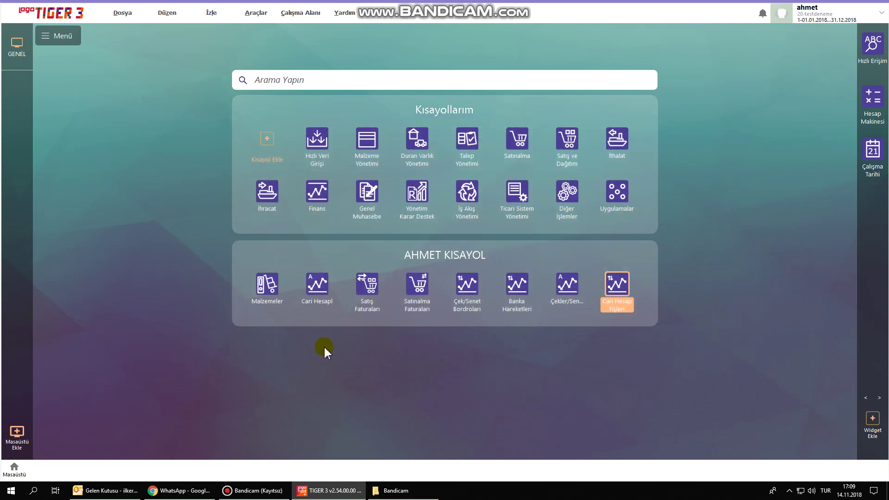
pyautogui.click(329, 285)
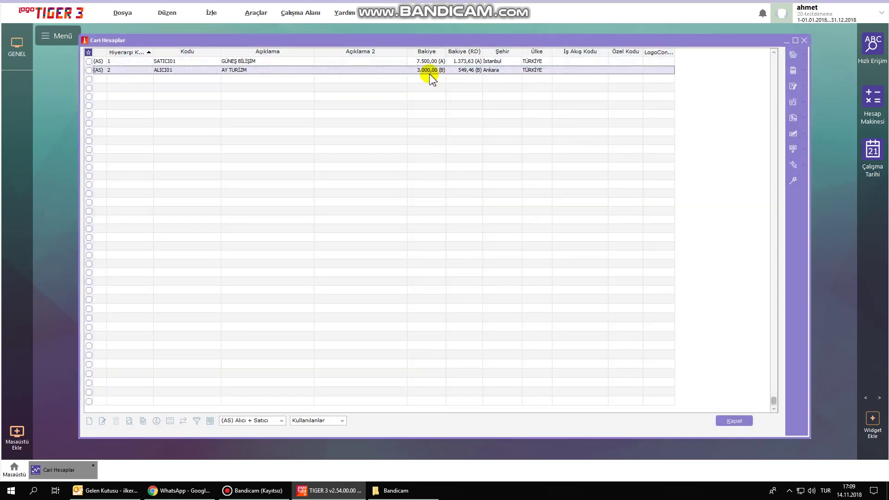
pyautogui.rightClick(430, 74)
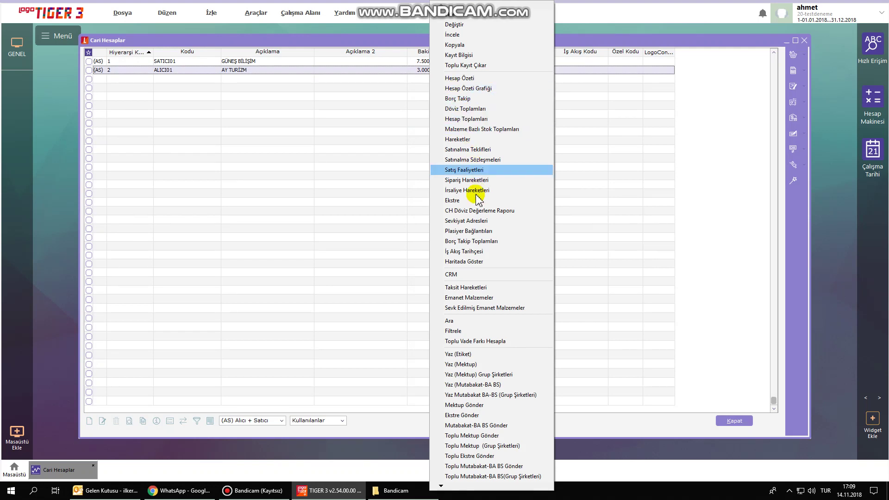
pyautogui.click(472, 200)
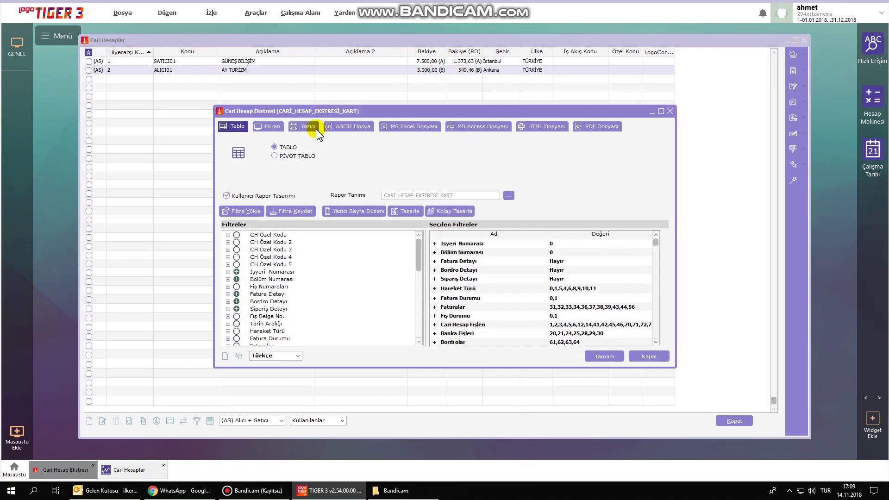
pyautogui.click(268, 125)
pyautogui.click(605, 356)
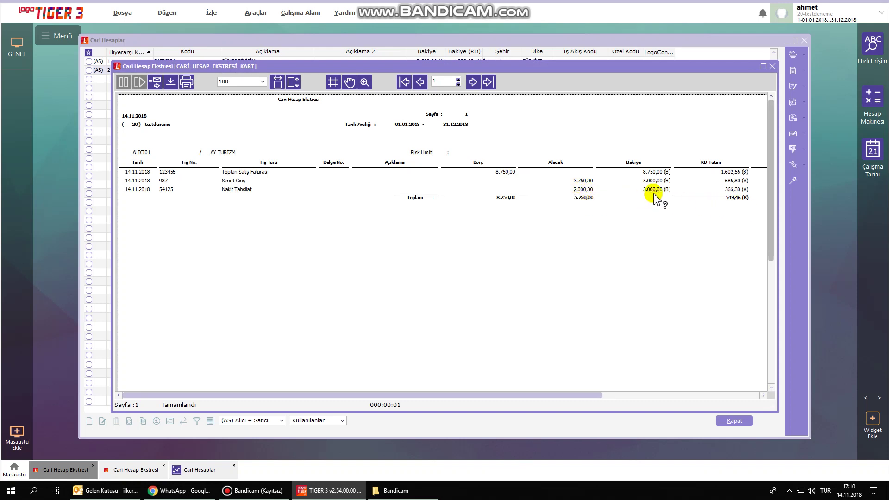
pyautogui.click(772, 67)
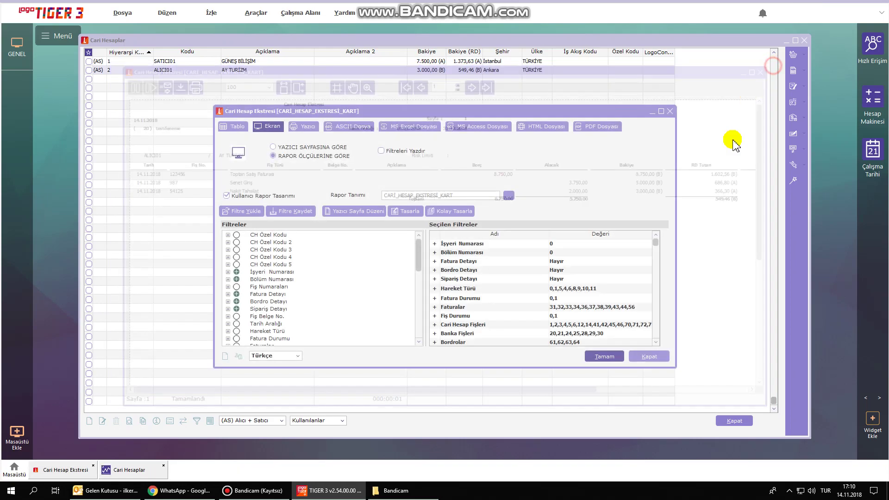